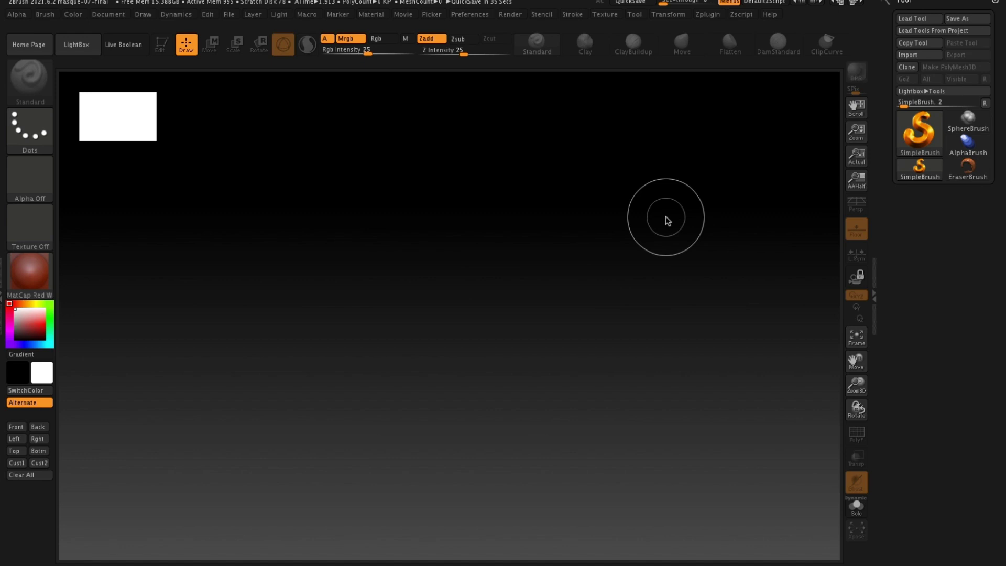
Draw a Cylinder3D in Edit mode, tilt the view and turn the floor off.
{"action": "left_click", "coordinate": [921, 139]}
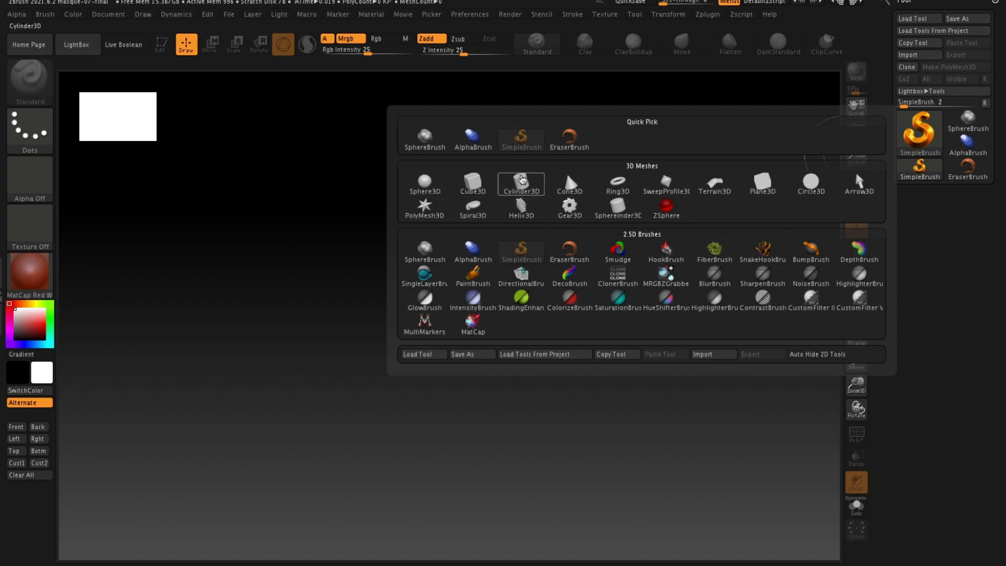
{"action": "left_click", "coordinate": [522, 183]}
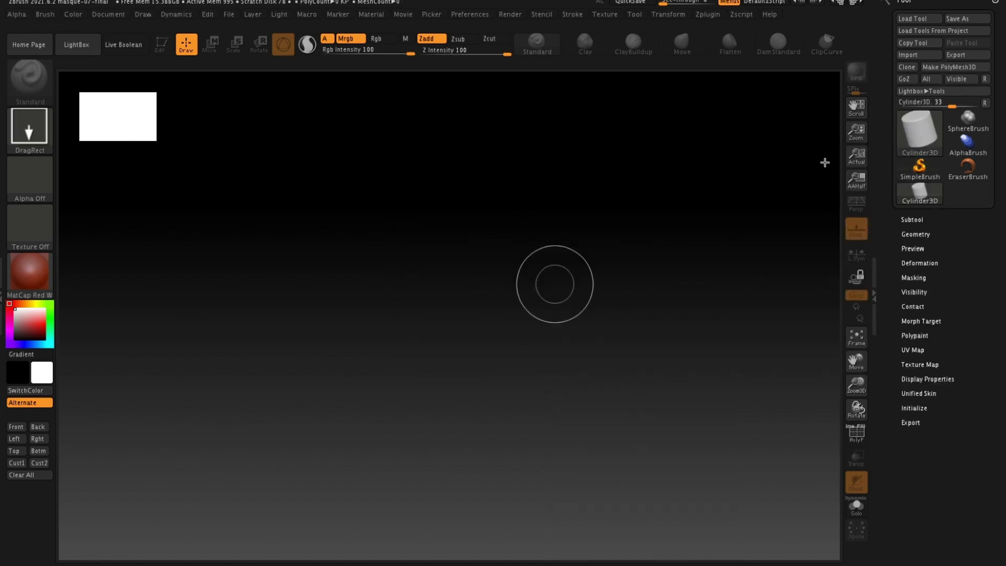
{"action": "left_click_drag", "start_coordinate": [475, 297], "coordinate": [696, 260], "text": "shift"}
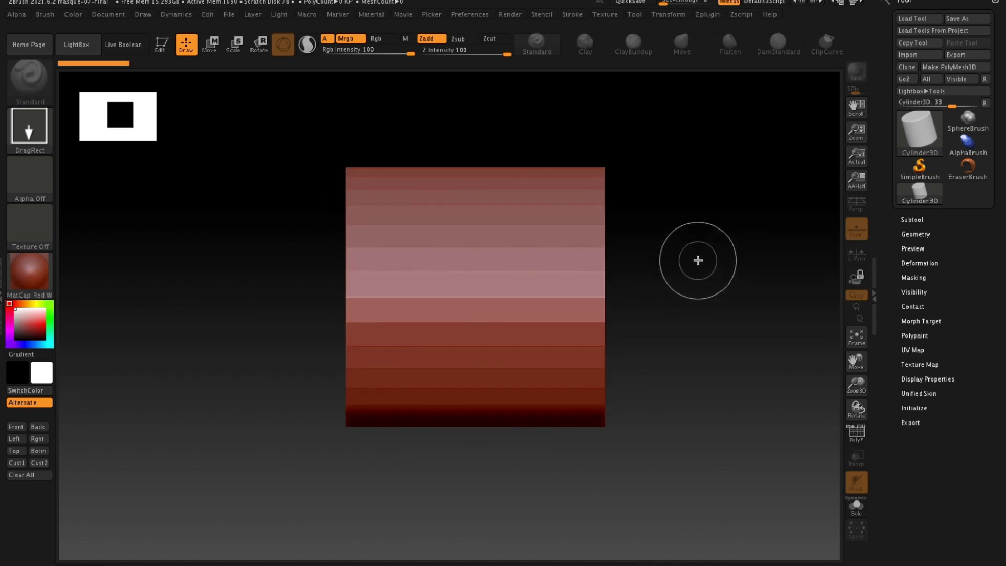
{"action": "left_click", "coordinate": [160, 50]}
{"action": "mouse_move", "coordinate": [579, 197]}
{"action": "left_mouse_down"}
{"action": "mouse_move", "coordinate": [626, 312]}
{"action": "mouse_move", "coordinate": [694, 267]}
{"action": "mouse_move", "coordinate": [800, 257]}
{"action": "mouse_move", "coordinate": [732, 267]}
{"action": "mouse_move", "coordinate": [717, 341]}
{"action": "mouse_move", "coordinate": [714, 301]}
{"action": "left_mouse_up"}
{"action": "left_click", "coordinate": [855, 229]}
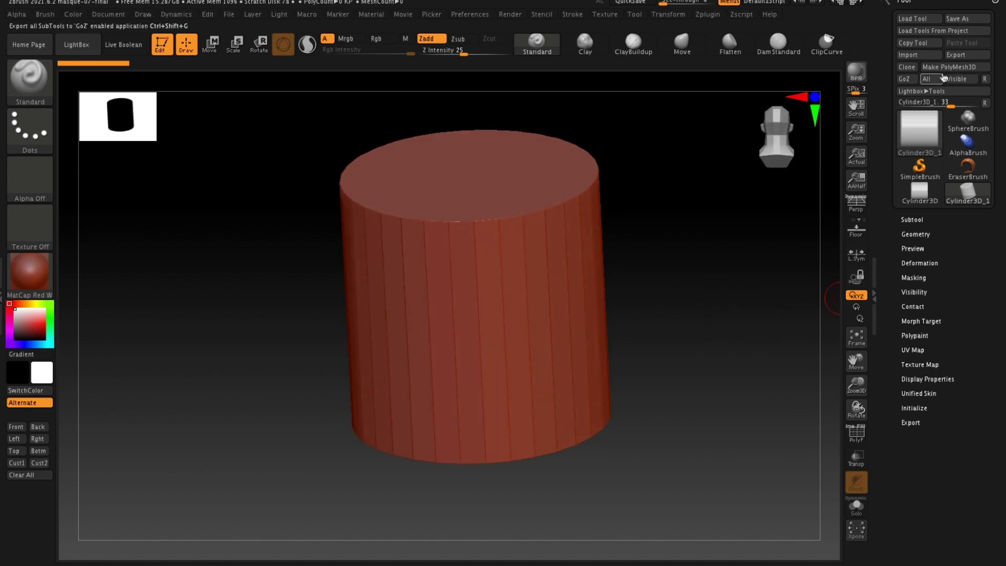
Turn on the PolyF wireframe display for the cylinder.
{"action": "left_click", "coordinate": [897, 394]}
{"action": "left_click", "coordinate": [857, 435]}
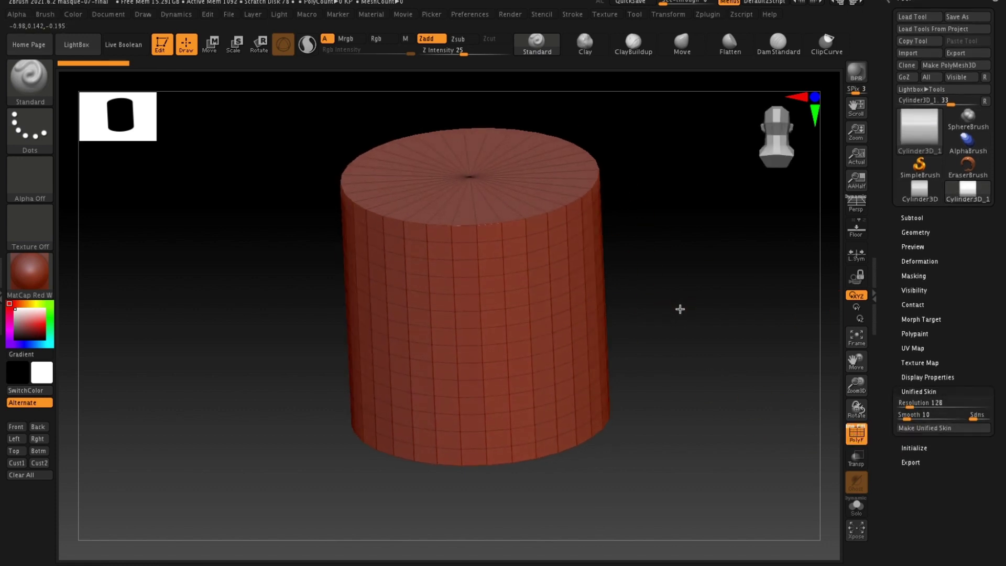
{"action": "left_click_drag", "start_coordinate": [677, 303], "coordinate": [714, 303]}
In Initialize, set X Size 71, HDivide 7, TaperTop 11 and Inner Radius 48.
{"action": "left_click", "coordinate": [913, 448]}
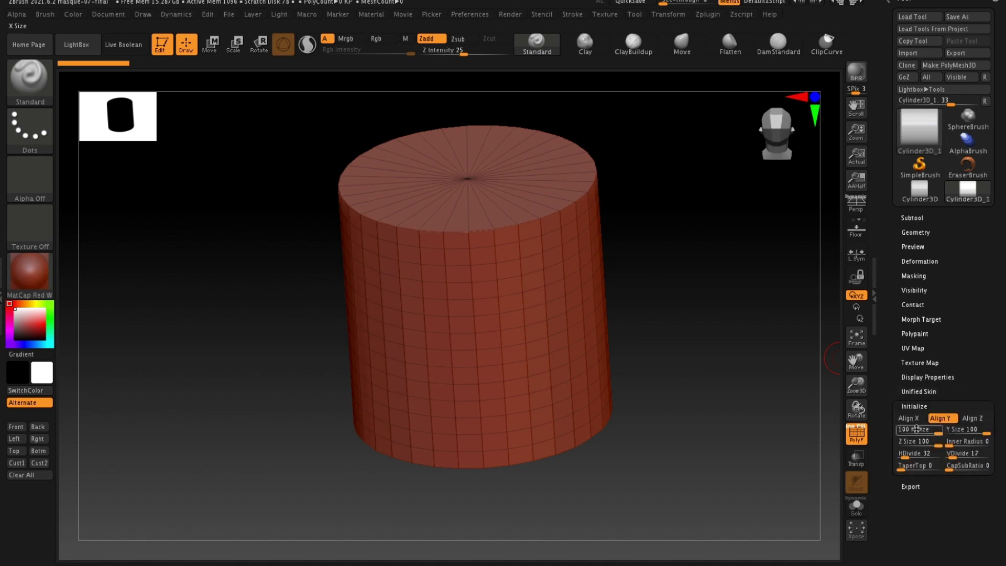
{"action": "left_click_drag", "start_coordinate": [937, 420], "coordinate": [924, 425]}
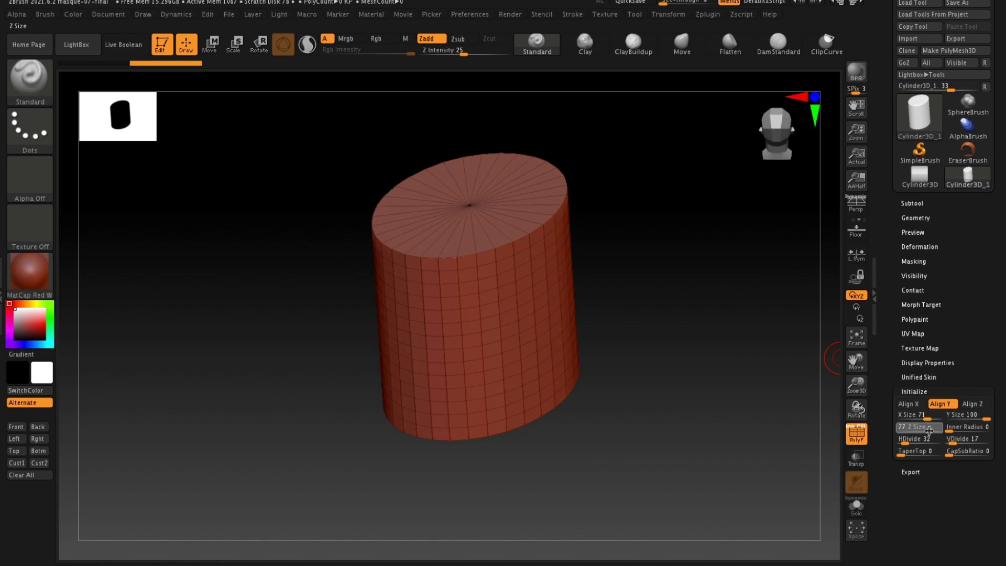
{"action": "left_click_drag", "start_coordinate": [914, 439], "coordinate": [900, 439]}
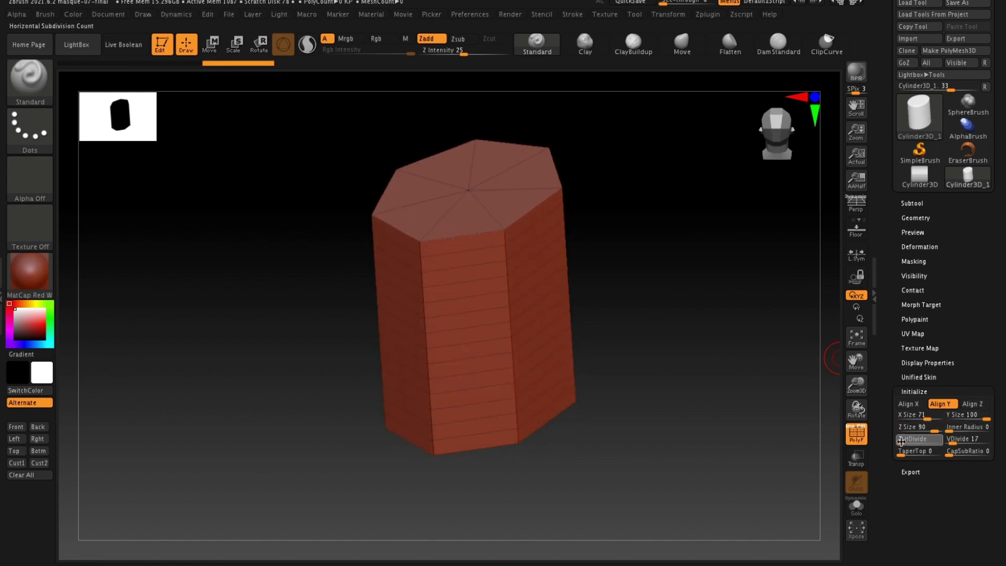
{"action": "left_click_drag", "start_coordinate": [548, 330], "coordinate": [667, 265]}
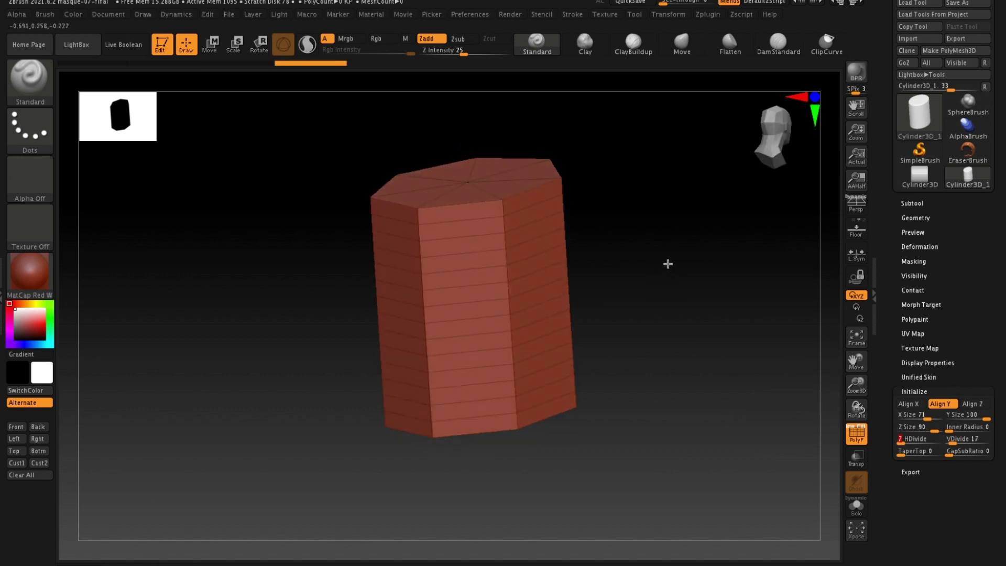
{"action": "mouse_move", "coordinate": [901, 451]}
{"action": "left_mouse_down"}
{"action": "mouse_move", "coordinate": [962, 453]}
{"action": "mouse_move", "coordinate": [952, 428]}
{"action": "mouse_move", "coordinate": [967, 434]}
{"action": "left_mouse_up"}
{"action": "mouse_move", "coordinate": [691, 274]}
{"action": "left_mouse_down"}
{"action": "mouse_move", "coordinate": [716, 332]}
{"action": "mouse_move", "coordinate": [693, 309]}
{"action": "mouse_move", "coordinate": [700, 287]}
{"action": "mouse_move", "coordinate": [740, 335]}
{"action": "mouse_move", "coordinate": [714, 298]}
{"action": "mouse_move", "coordinate": [652, 413]}
{"action": "left_mouse_up"}
{"action": "mouse_move", "coordinate": [673, 357]}
{"action": "left_mouse_down"}
{"action": "mouse_move", "coordinate": [660, 344]}
{"action": "mouse_move", "coordinate": [669, 307]}
{"action": "mouse_move", "coordinate": [675, 335]}
{"action": "mouse_move", "coordinate": [670, 328]}
{"action": "left_mouse_up"}
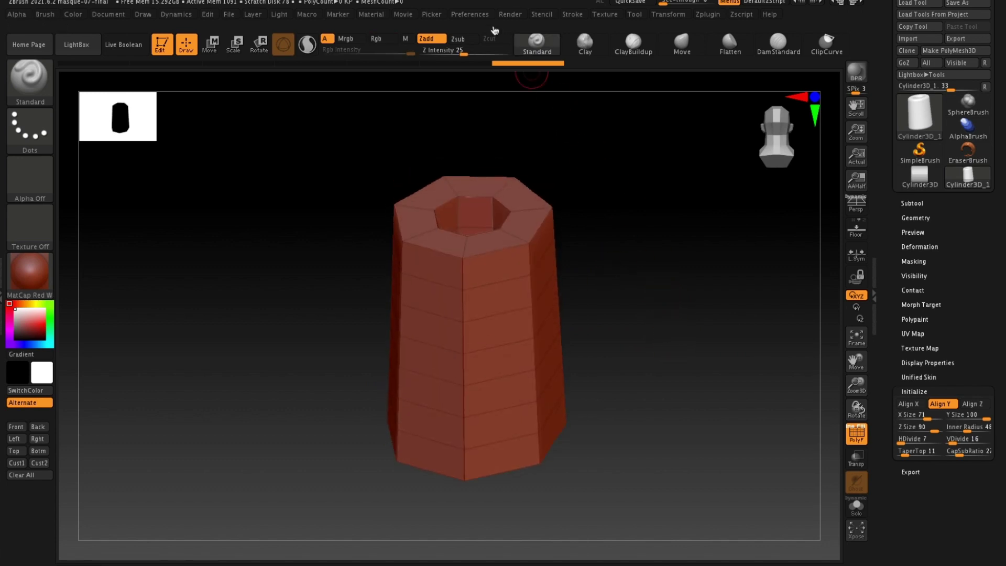
Reset ZBrush with Preferences > Init ZBrush and confirm.
{"action": "left_click", "coordinate": [473, 14]}
{"action": "left_click", "coordinate": [487, 36]}
{"action": "left_click", "coordinate": [607, 64]}
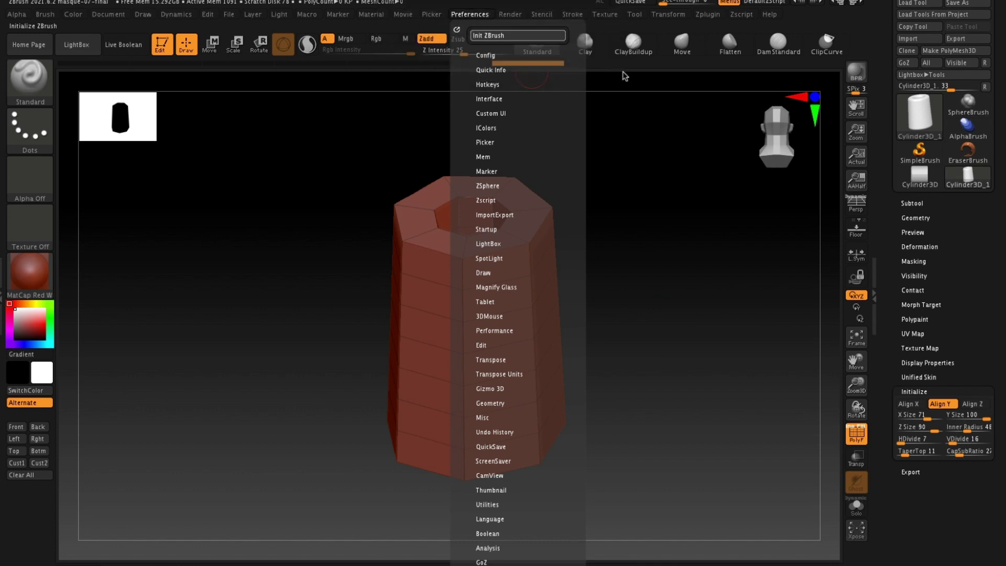
Draw a SweepProfile3D primitive in Edit mode and show its Initialize settings.
{"action": "left_click", "coordinate": [919, 118]}
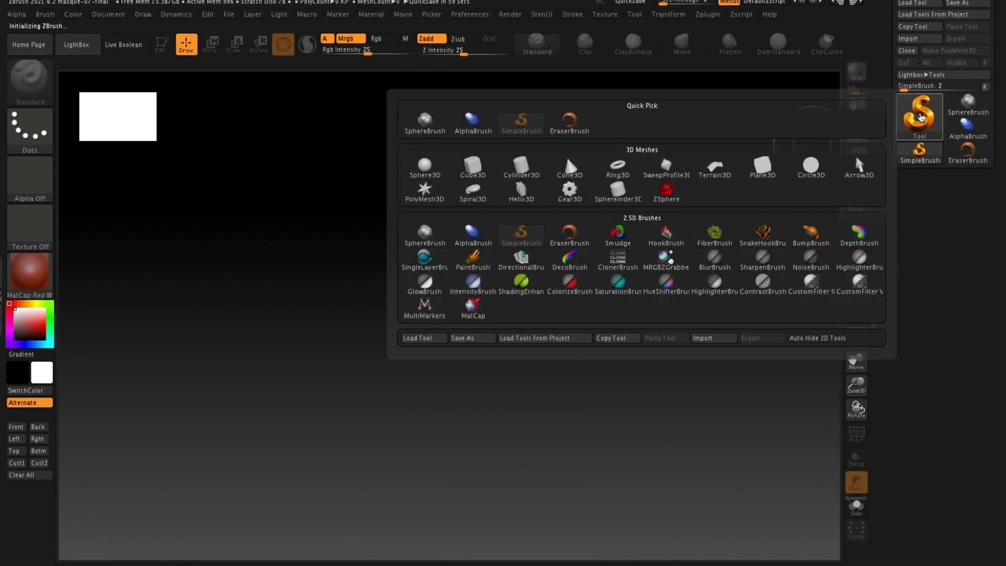
{"action": "left_click", "coordinate": [661, 172]}
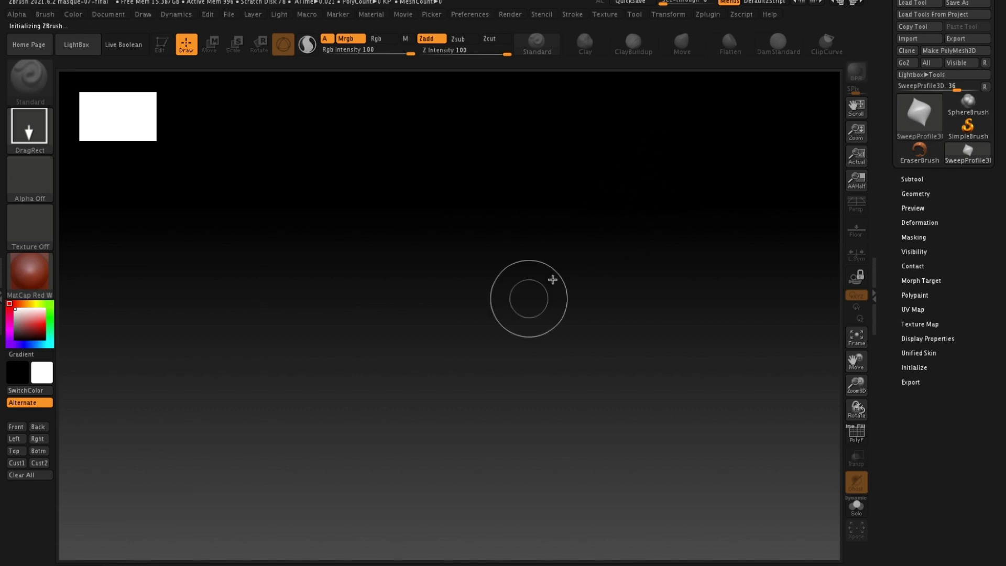
{"action": "mouse_move", "coordinate": [466, 308]}
{"action": "left_mouse_down"}
{"action": "mouse_move", "coordinate": [610, 269]}
{"action": "mouse_move", "coordinate": [676, 296]}
{"action": "mouse_move", "coordinate": [447, 545]}
{"action": "left_mouse_up"}
{"action": "key", "text": "t"}
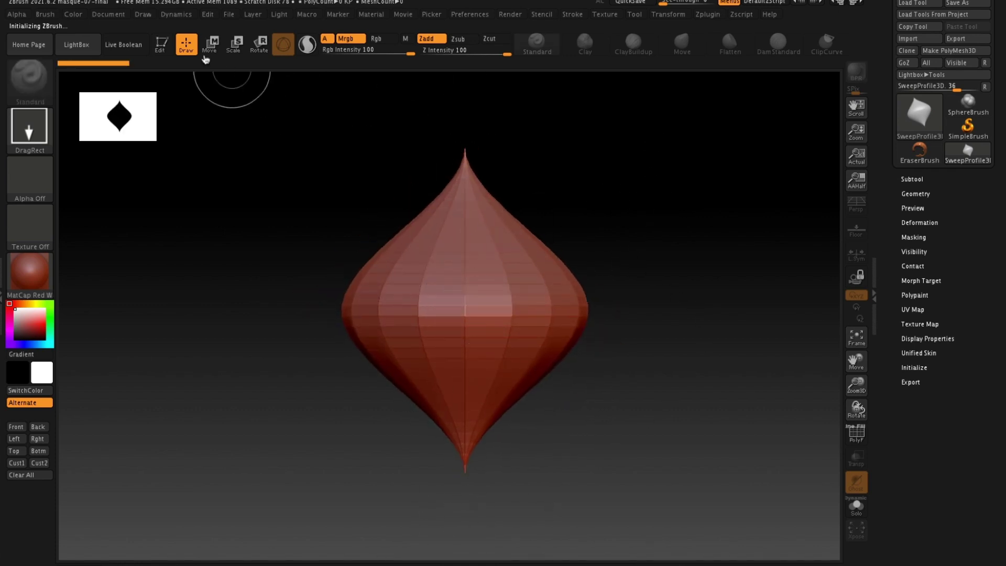
{"action": "left_click", "coordinate": [165, 47]}
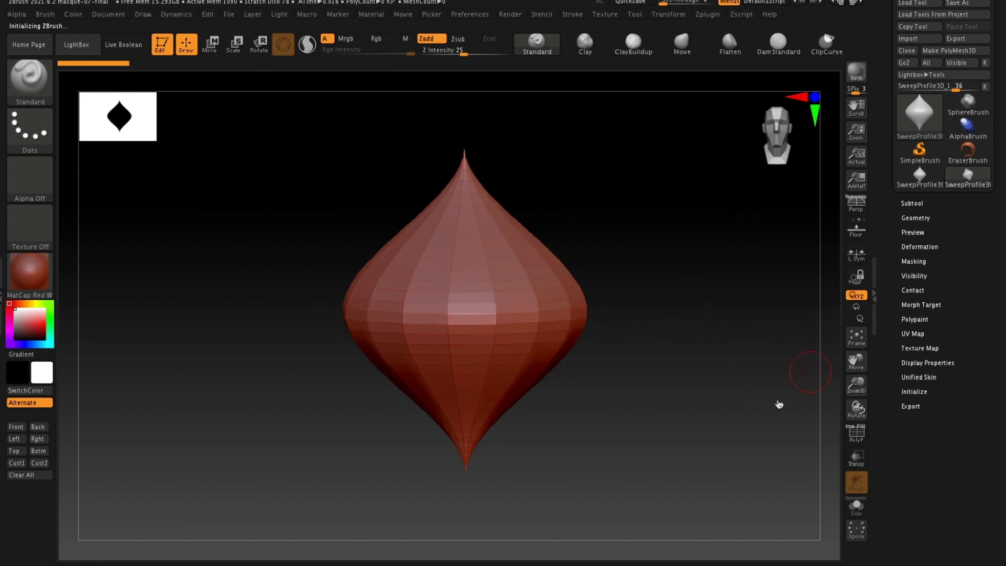
{"action": "left_click", "coordinate": [914, 392]}
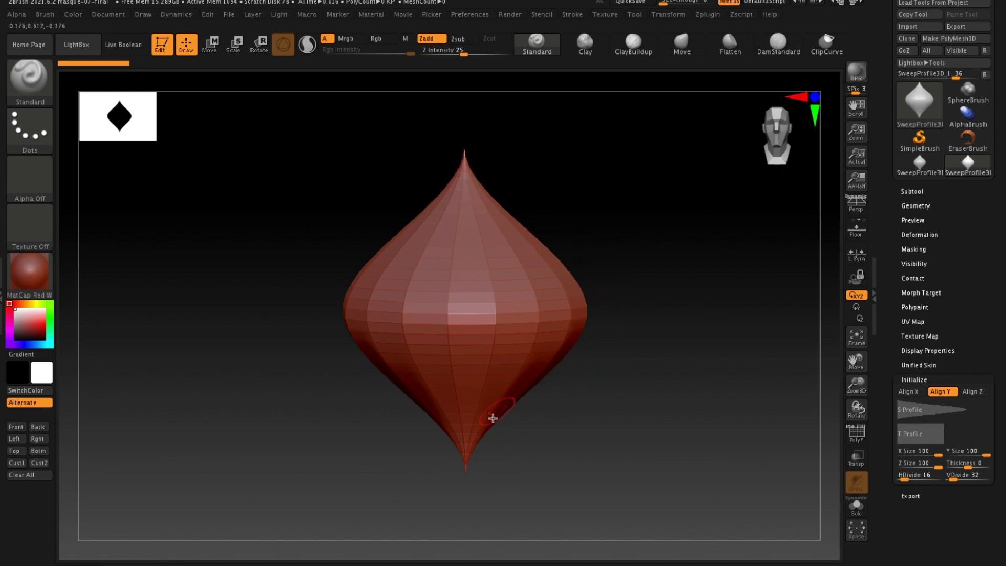
Edit the S Profile curve to give the shape a flat open neck and small base.
{"action": "left_click", "coordinate": [914, 410]}
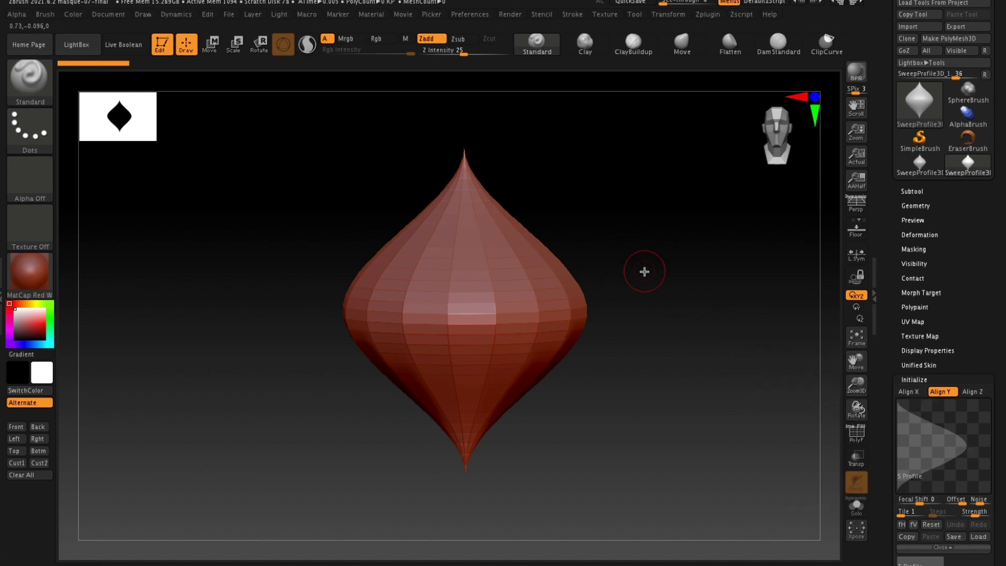
{"action": "left_click_drag", "start_coordinate": [644, 271], "coordinate": [642, 247]}
{"action": "left_click_drag", "start_coordinate": [613, 382], "coordinate": [611, 380]}
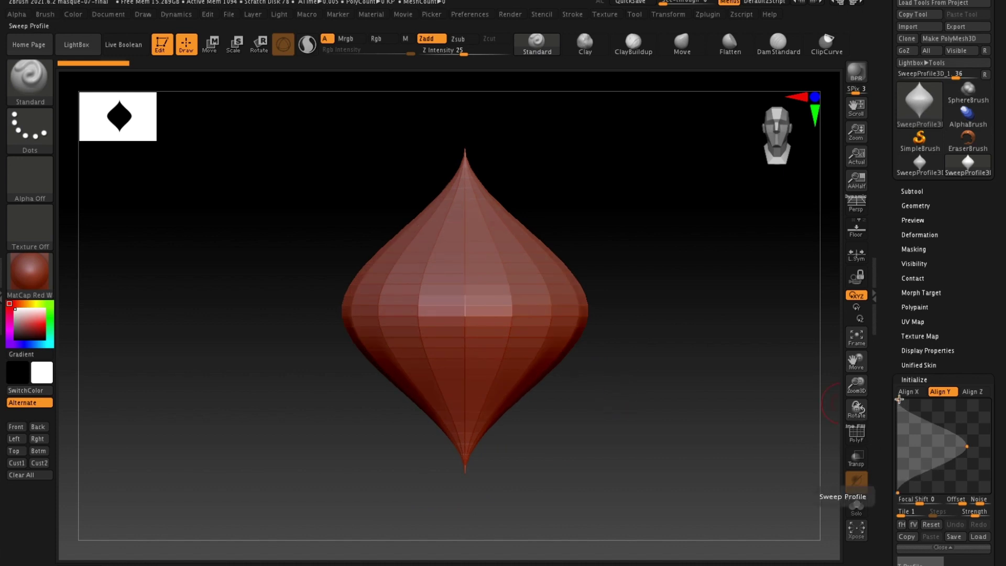
{"action": "left_click_drag", "start_coordinate": [901, 404], "coordinate": [944, 400]}
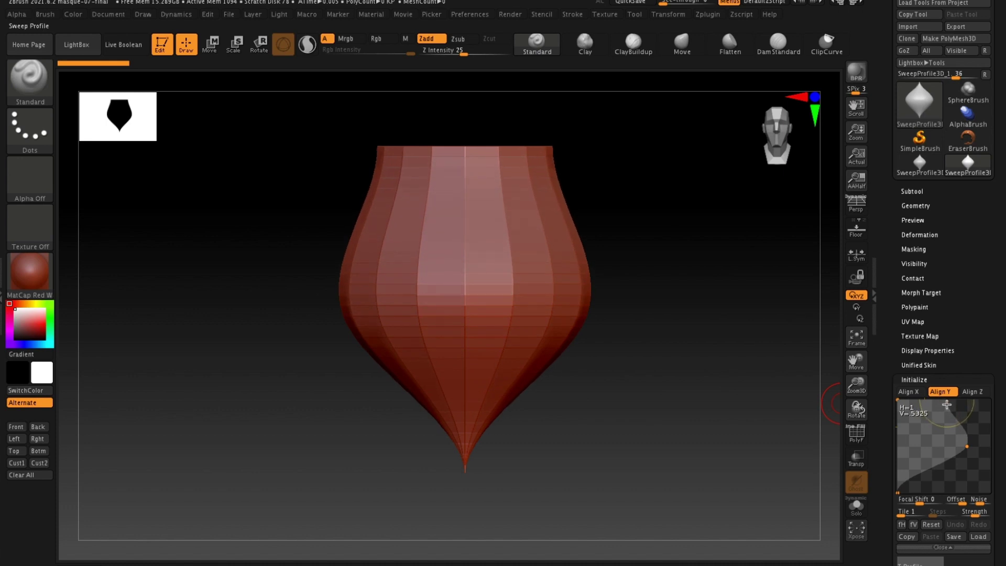
{"action": "left_click_drag", "start_coordinate": [898, 493], "coordinate": [936, 494]}
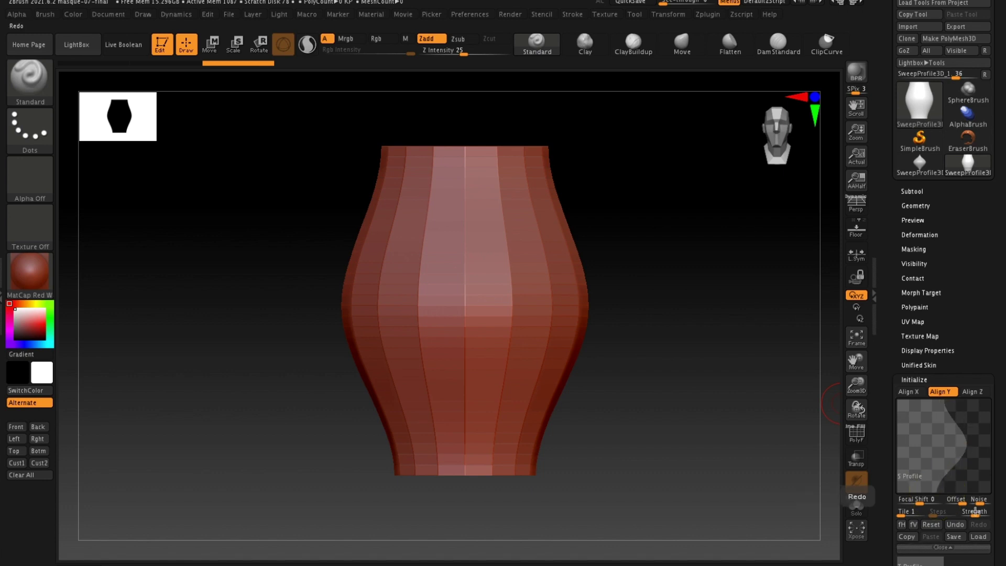
Pull the lower profile into a narrow stem and reshape the bowl bottom.
{"action": "scroll", "coordinate": [883, 467], "scroll_direction": "down", "scroll_amount": 1}
{"action": "scroll", "coordinate": [884, 468], "scroll_direction": "down", "scroll_amount": 1}
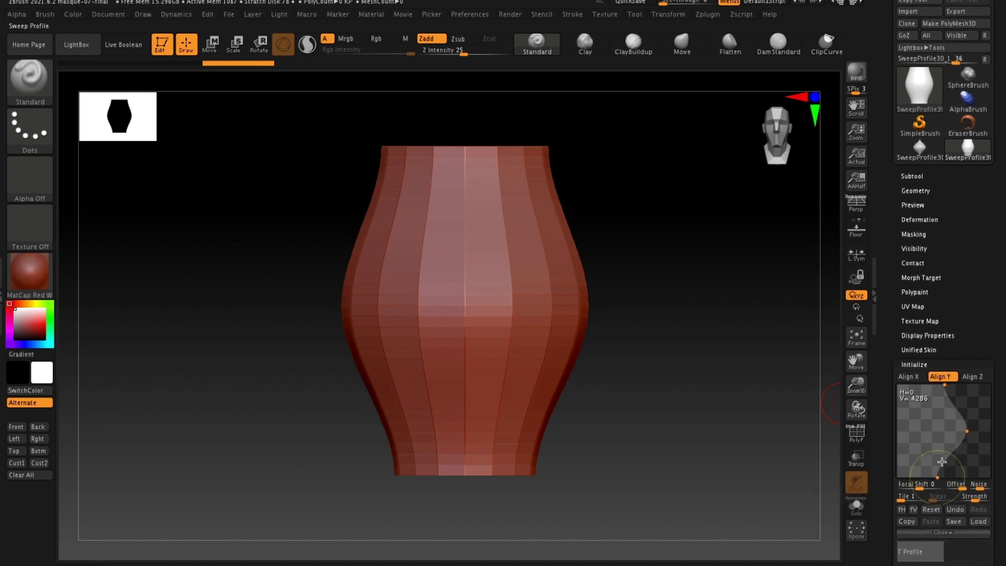
{"action": "left_click_drag", "start_coordinate": [941, 464], "coordinate": [910, 468]}
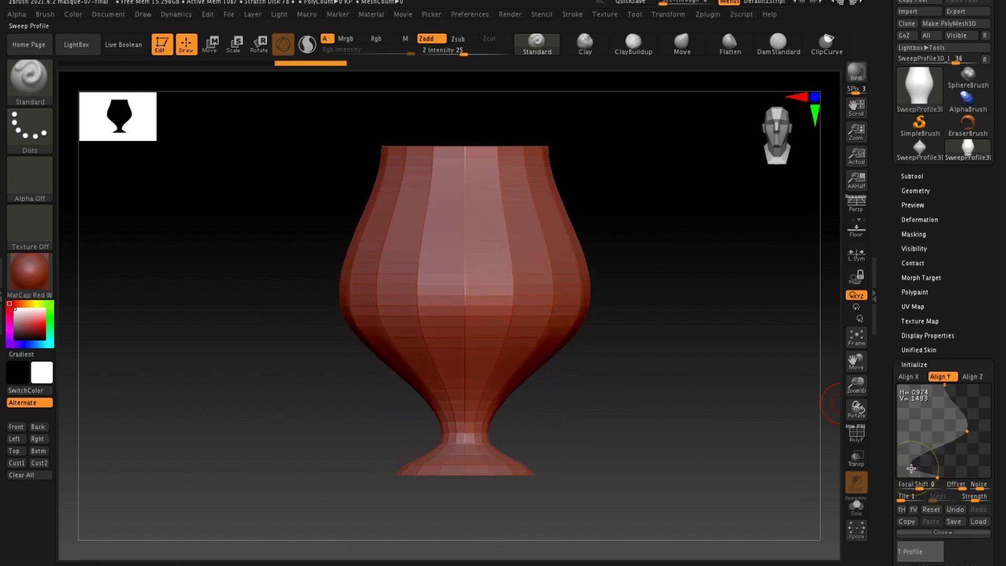
{"action": "mouse_move", "coordinate": [729, 377]}
{"action": "left_mouse_down"}
{"action": "mouse_move", "coordinate": [654, 372]}
{"action": "mouse_move", "coordinate": [744, 377]}
{"action": "left_mouse_up"}
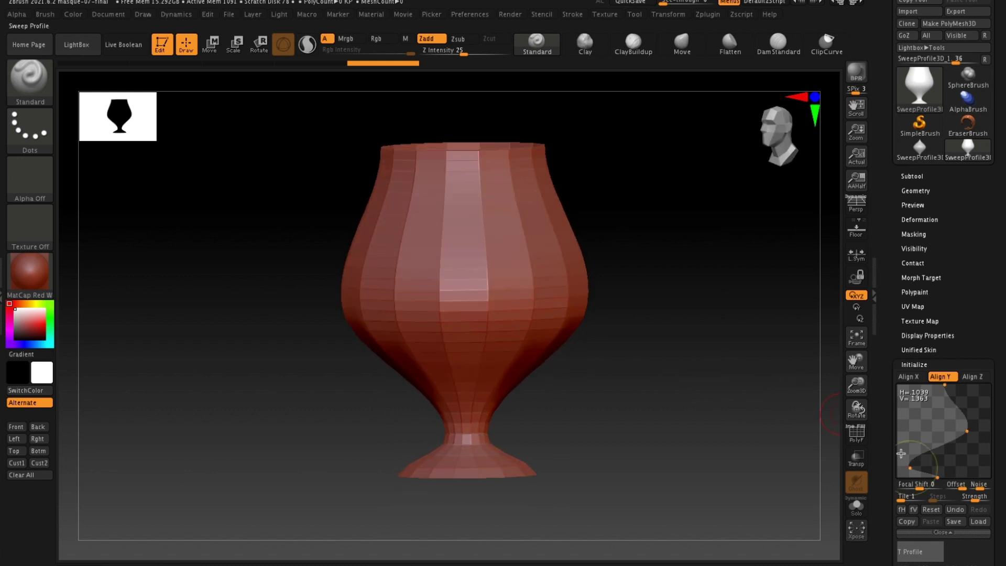
{"action": "left_click_drag", "start_coordinate": [922, 455], "coordinate": [880, 443]}
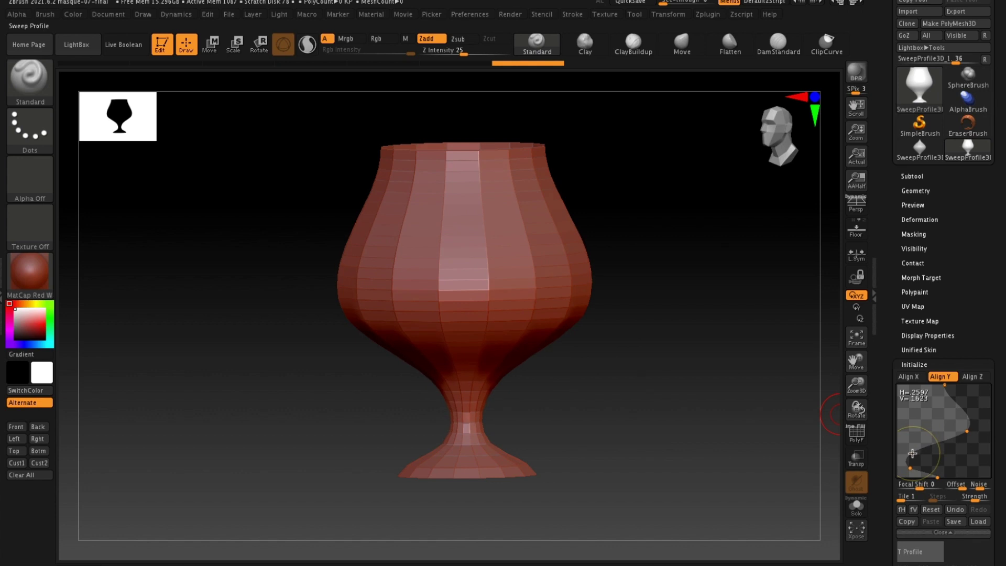
{"action": "mouse_move", "coordinate": [702, 372]}
{"action": "left_mouse_down"}
{"action": "mouse_move", "coordinate": [732, 435]}
{"action": "mouse_move", "coordinate": [707, 332]}
{"action": "mouse_move", "coordinate": [729, 419]}
{"action": "mouse_move", "coordinate": [713, 339]}
{"action": "mouse_move", "coordinate": [558, 368]}
{"action": "mouse_move", "coordinate": [684, 334]}
{"action": "mouse_move", "coordinate": [679, 322]}
{"action": "mouse_move", "coordinate": [689, 375]}
{"action": "left_mouse_up"}
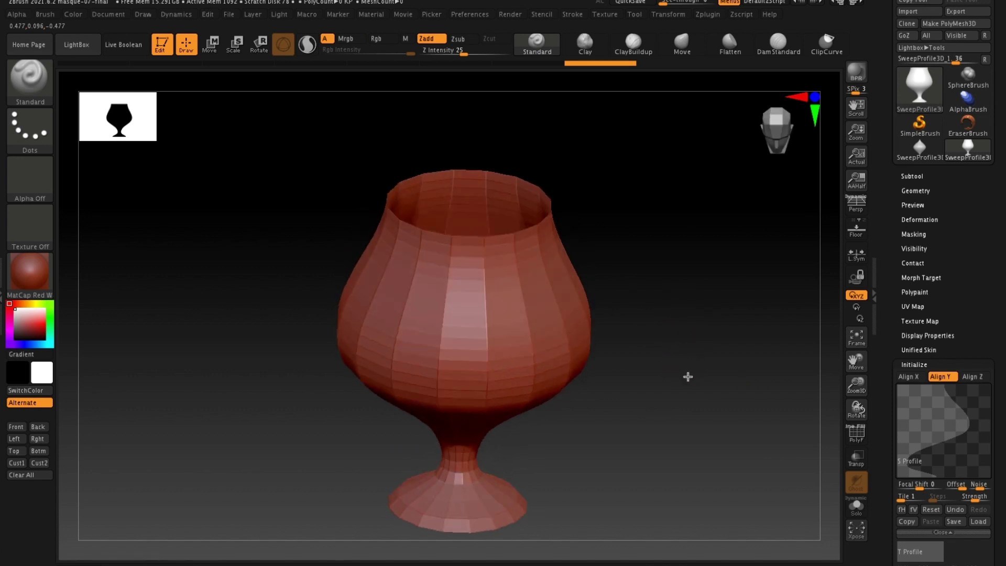
{"action": "mouse_move", "coordinate": [490, 457]}
{"action": "left_mouse_down"}
{"action": "mouse_move", "coordinate": [588, 434]}
{"action": "mouse_move", "coordinate": [523, 498]}
{"action": "mouse_move", "coordinate": [593, 421]}
{"action": "mouse_move", "coordinate": [687, 395]}
{"action": "mouse_move", "coordinate": [688, 363]}
{"action": "left_mouse_up"}
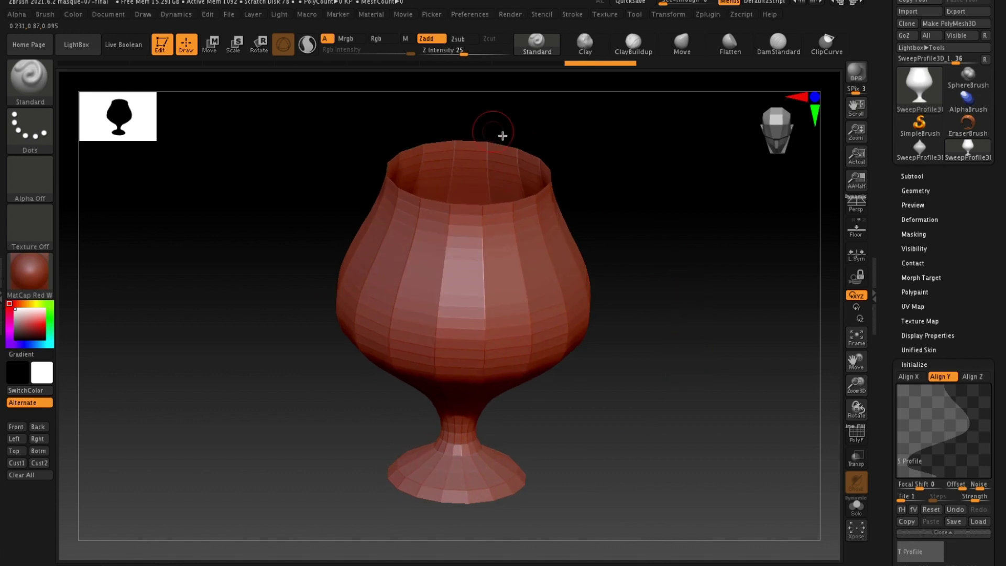
{"action": "left_click", "coordinate": [468, 15]}
Reset ZBrush, then draw a ZSphere and put it in Edit mode as ZSphere_1.
{"action": "left_click", "coordinate": [473, 19]}
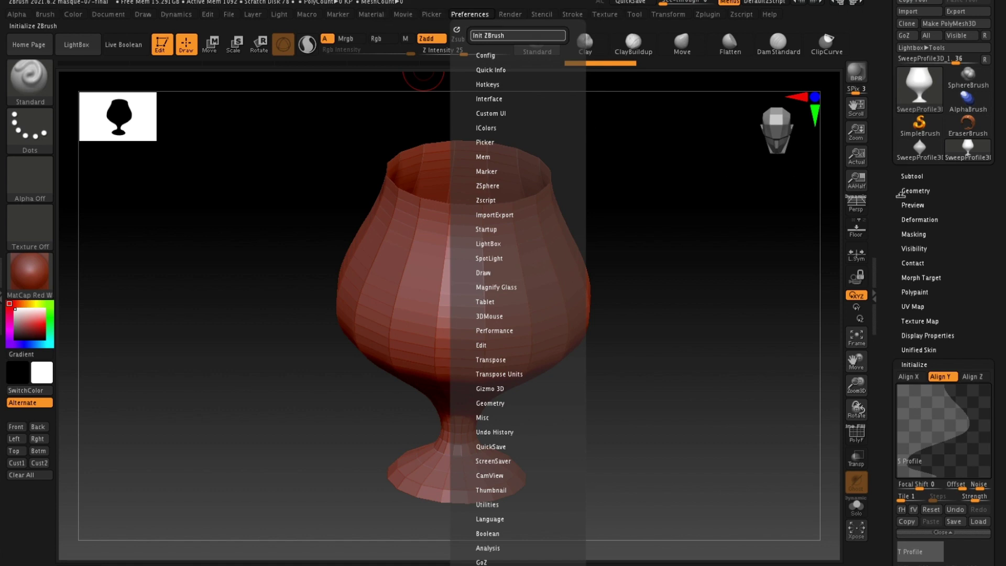
{"action": "left_click", "coordinate": [517, 35]}
{"action": "left_click", "coordinate": [917, 98]}
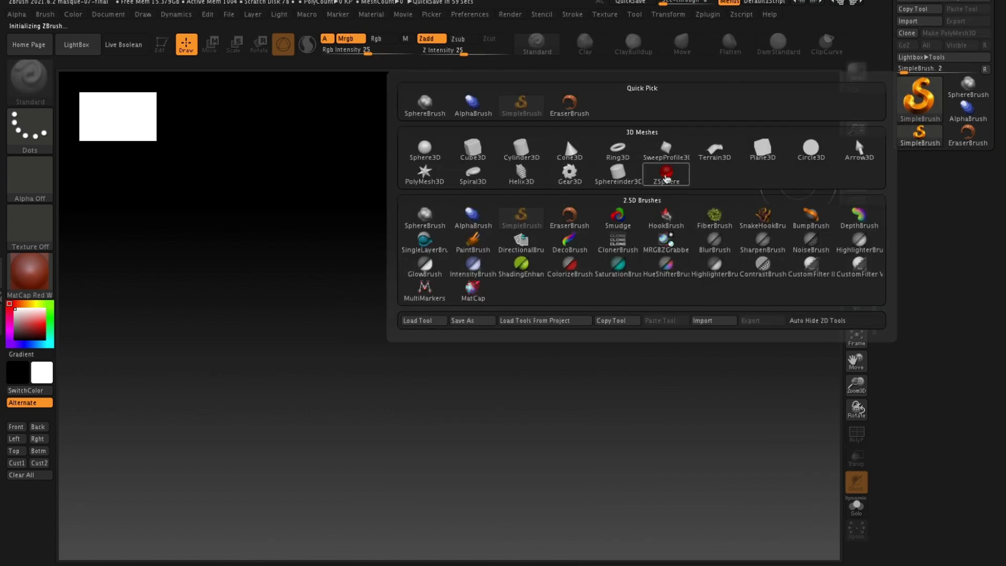
{"action": "left_click", "coordinate": [666, 177]}
{"action": "left_click_drag", "start_coordinate": [453, 321], "coordinate": [636, 267]}
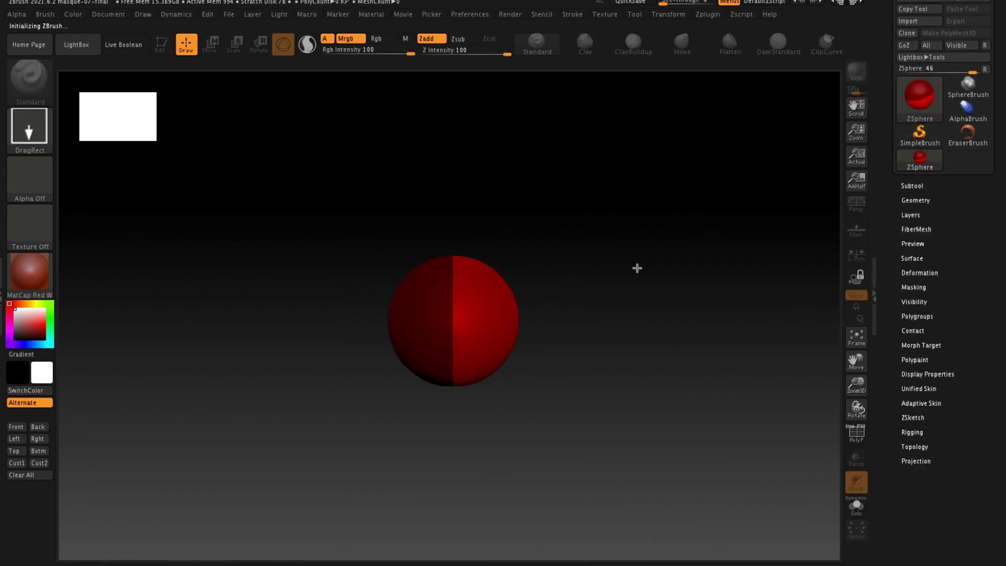
{"action": "key", "text": "t"}
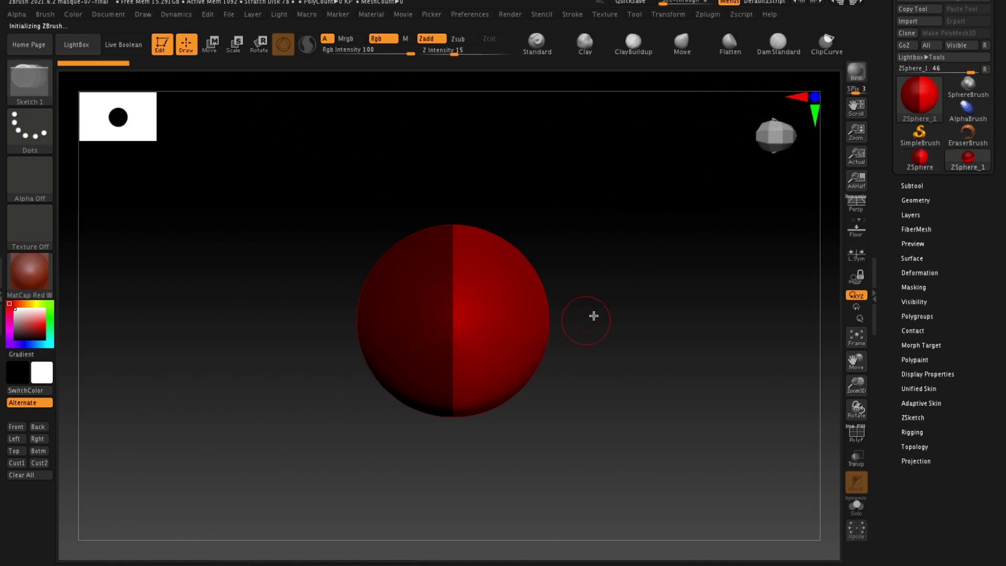
{"action": "mouse_move", "coordinate": [700, 314]}
{"action": "left_mouse_down"}
{"action": "mouse_move", "coordinate": [656, 238]}
{"action": "mouse_move", "coordinate": [750, 209]}
{"action": "mouse_move", "coordinate": [744, 224]}
{"action": "mouse_move", "coordinate": [712, 217]}
{"action": "mouse_move", "coordinate": [711, 281]}
{"action": "left_mouse_up"}
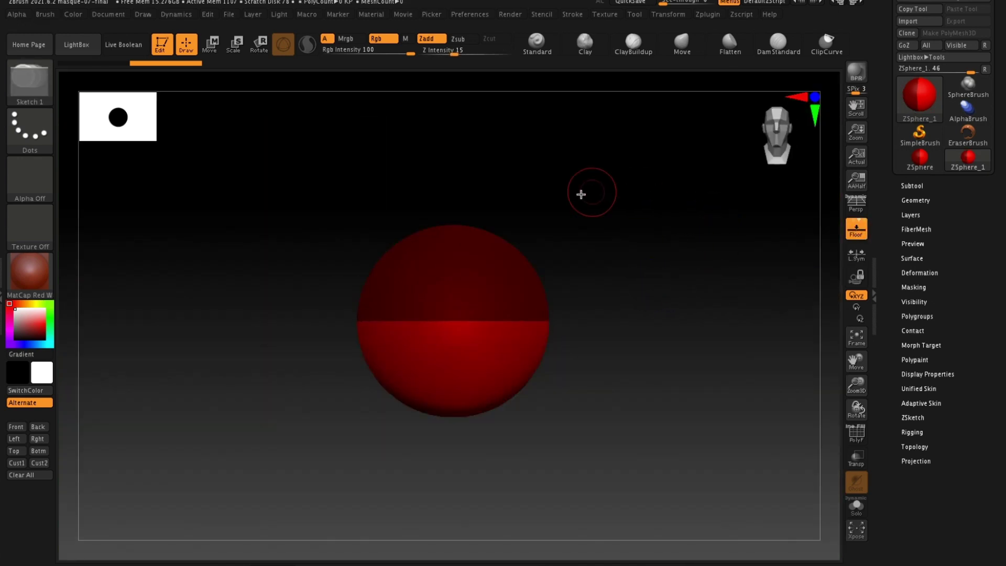
{"action": "left_click", "coordinate": [921, 186]}
{"action": "left_click", "coordinate": [918, 184]}
{"action": "left_click", "coordinate": [917, 94]}
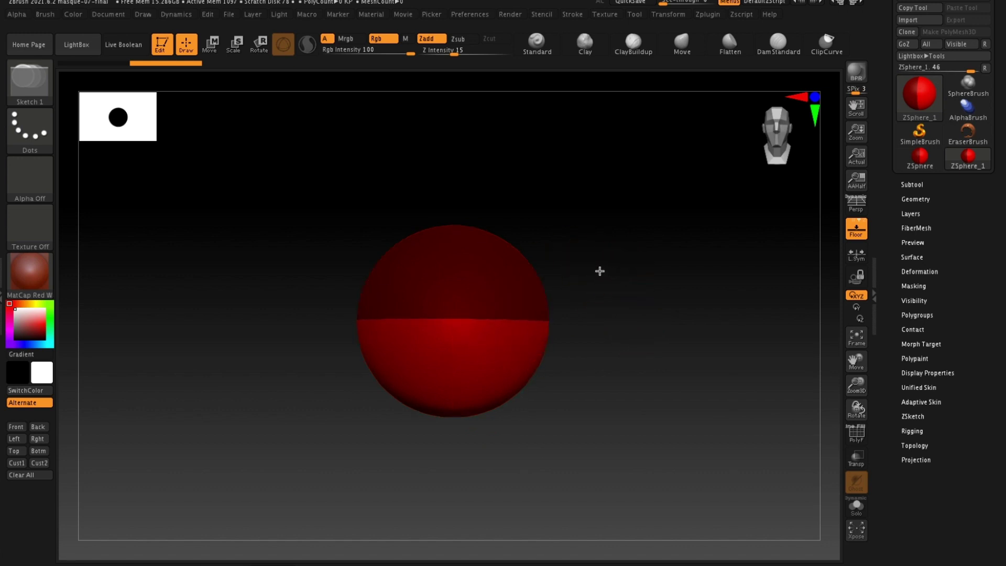
Add a ZSphere on top and pull it out into symmetric arms.
{"action": "left_click_drag", "start_coordinate": [603, 234], "coordinate": [544, 250]}
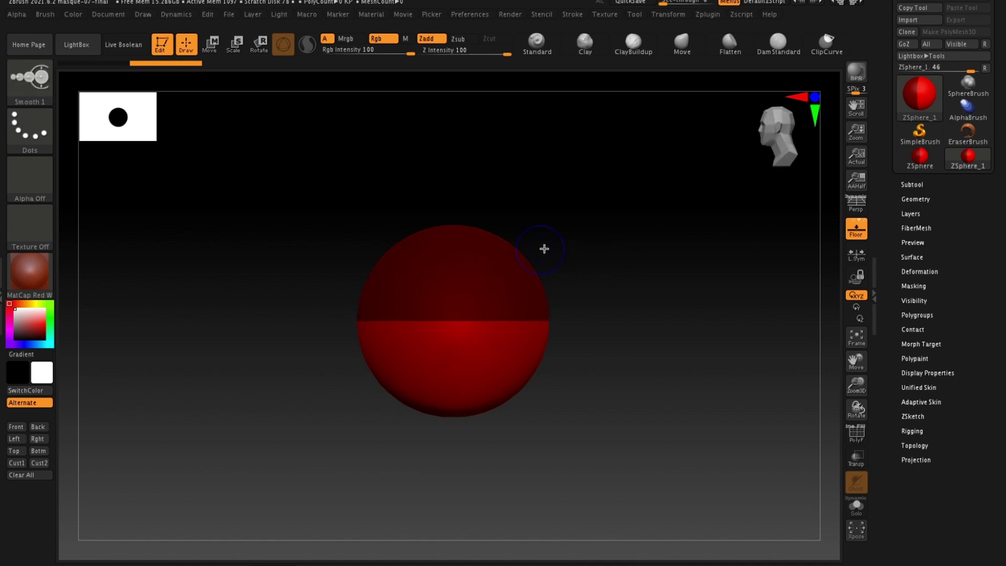
{"action": "mouse_move", "coordinate": [460, 250]}
{"action": "left_mouse_down"}
{"action": "mouse_move", "coordinate": [642, 217]}
{"action": "mouse_move", "coordinate": [710, 220]}
{"action": "left_mouse_up"}
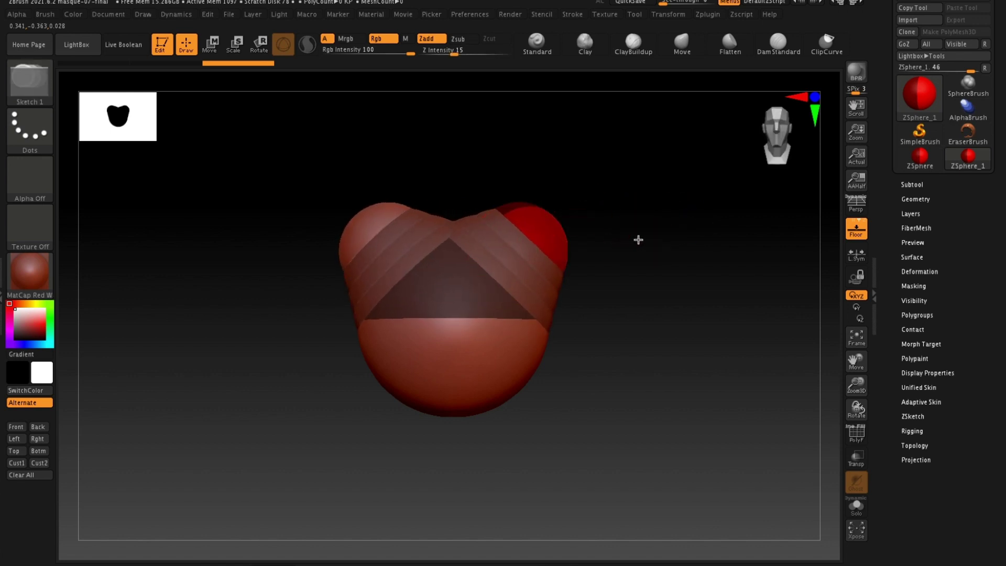
{"action": "left_click_drag", "start_coordinate": [646, 238], "coordinate": [597, 241]}
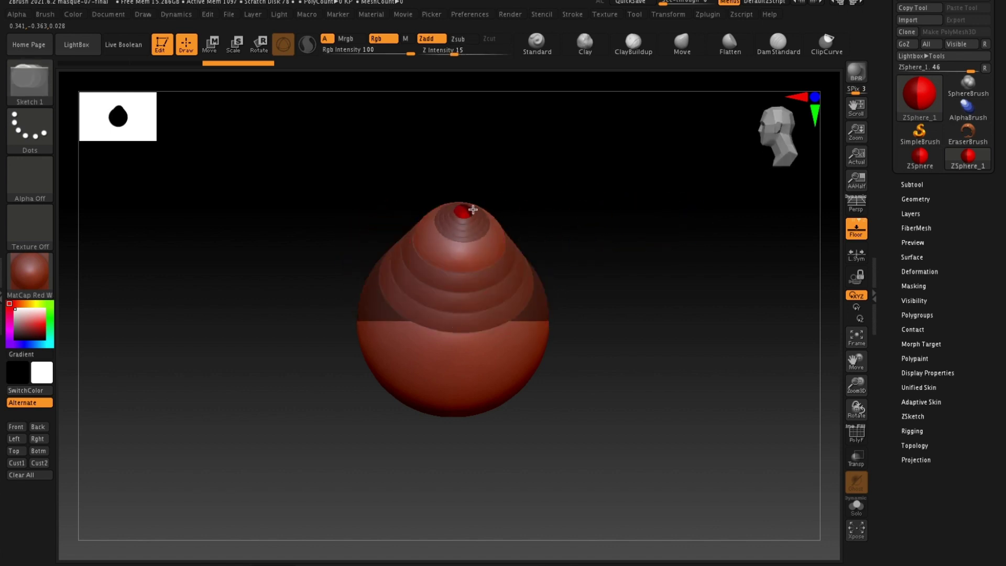
{"action": "left_click_drag", "start_coordinate": [482, 204], "coordinate": [599, 186]}
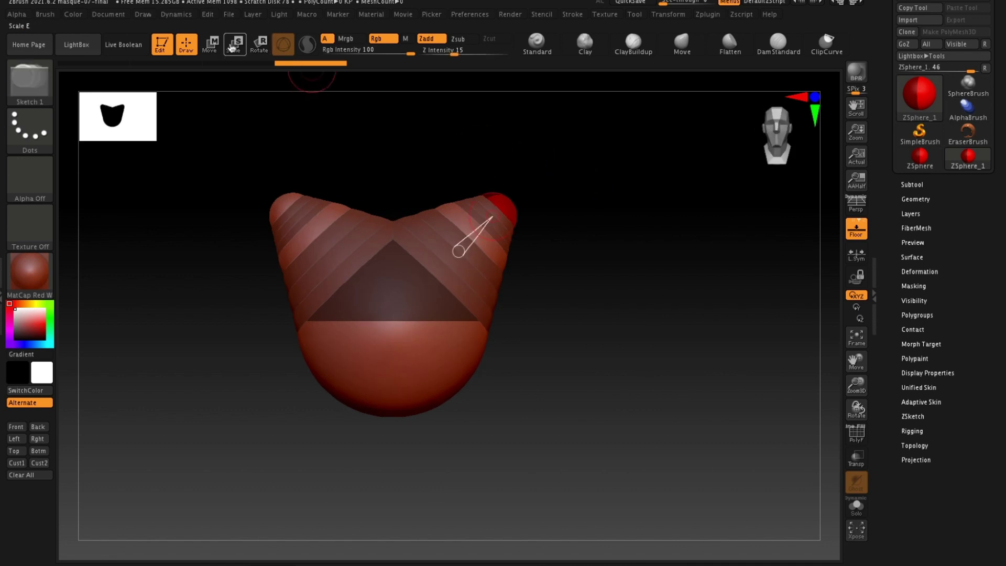
{"action": "left_click", "coordinate": [210, 44]}
{"action": "mouse_move", "coordinate": [499, 207]}
{"action": "left_mouse_down"}
{"action": "mouse_move", "coordinate": [580, 203]}
{"action": "mouse_move", "coordinate": [739, 237]}
{"action": "left_mouse_up"}
{"action": "left_click_drag", "start_coordinate": [460, 250], "coordinate": [489, 241]}
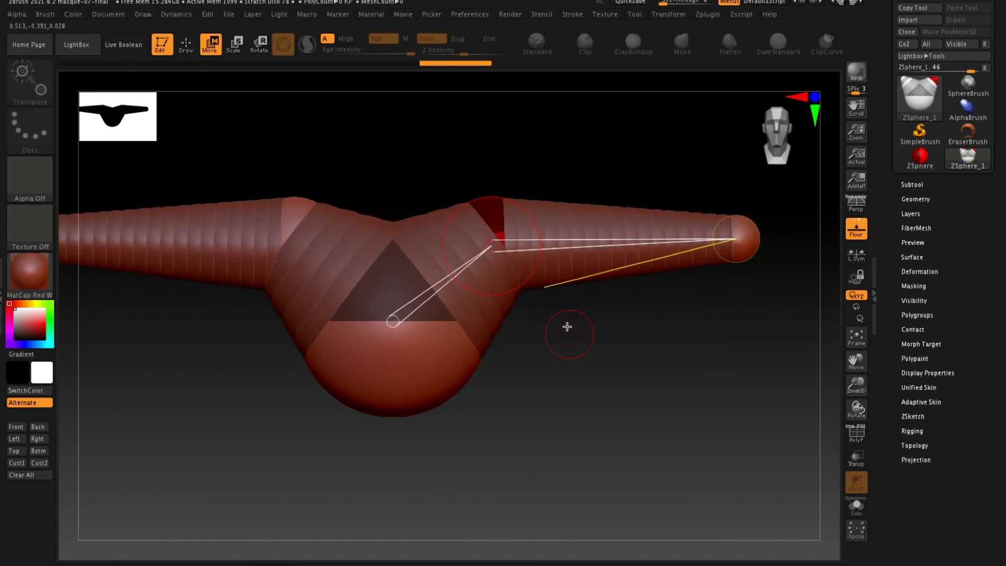
{"action": "key", "text": "shift+a"}
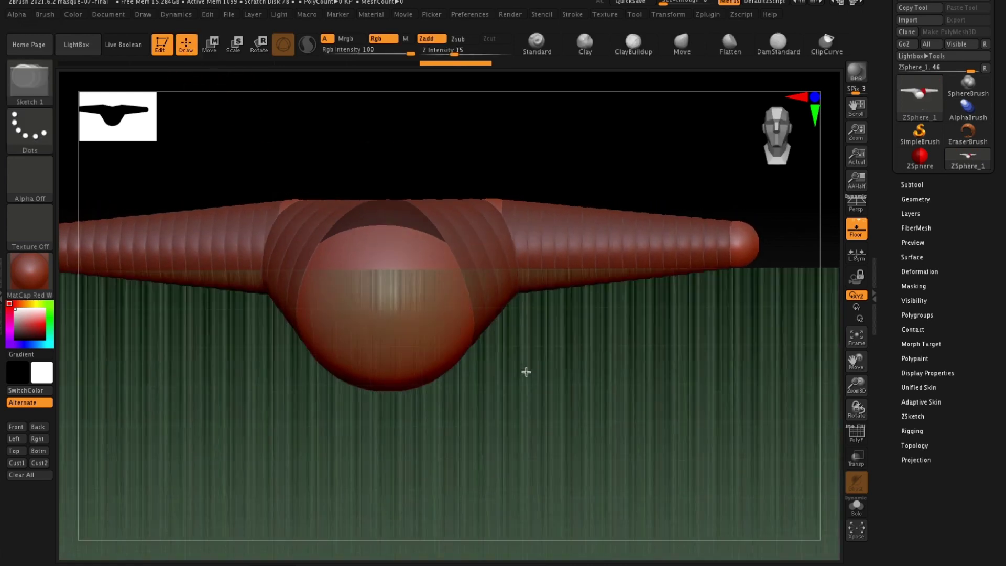
Snap the view to top and front angles and insert ZSpheres along the arm links.
{"action": "left_click_drag", "start_coordinate": [526, 371], "coordinate": [396, 239], "text": "shift"}
{"action": "key", "text": "shift"}
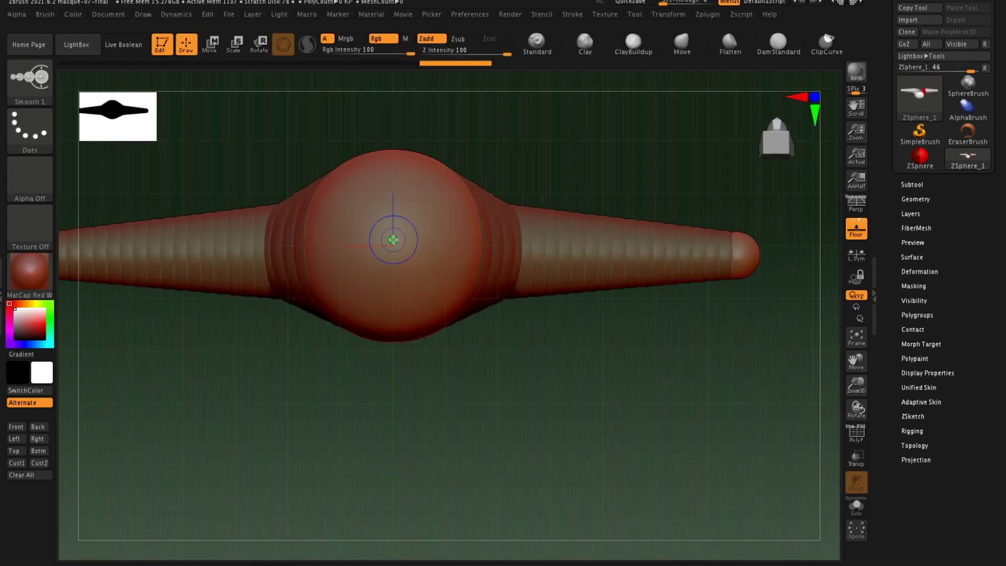
{"action": "left_click_drag", "start_coordinate": [550, 166], "coordinate": [559, 330]}
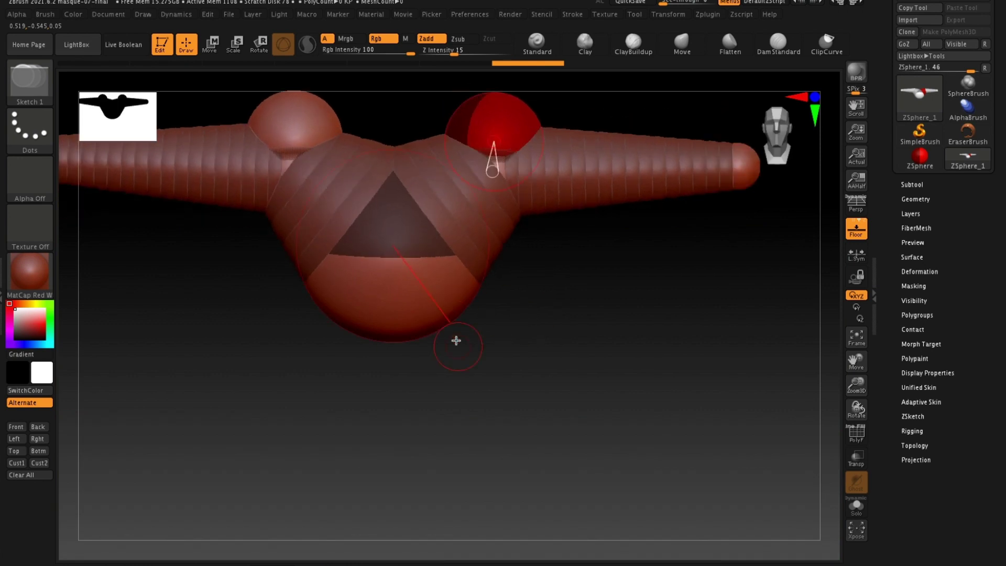
{"action": "left_click_drag", "start_coordinate": [456, 341], "coordinate": [425, 243], "text": "shift"}
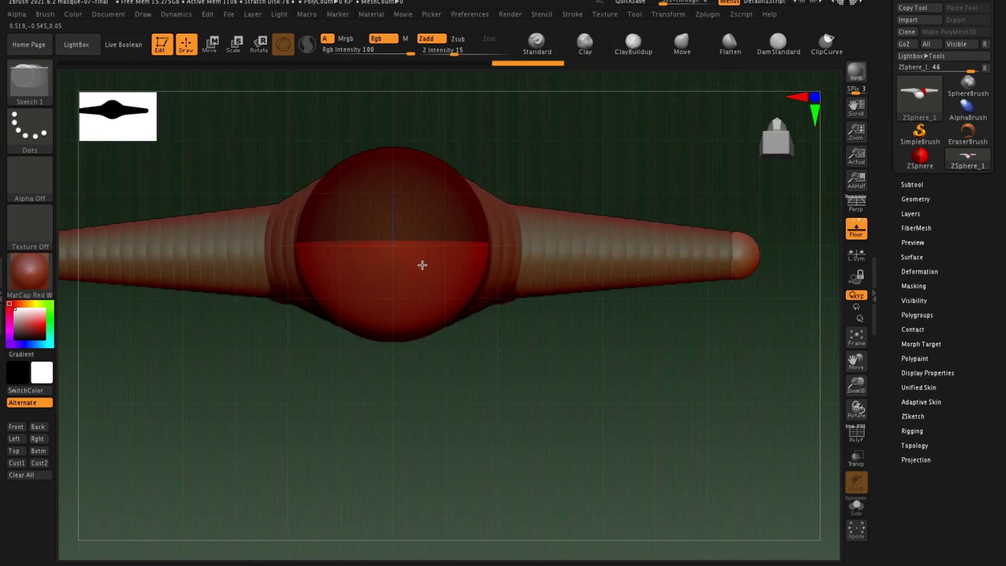
{"action": "left_click_drag", "start_coordinate": [576, 293], "coordinate": [588, 332], "text": "shift"}
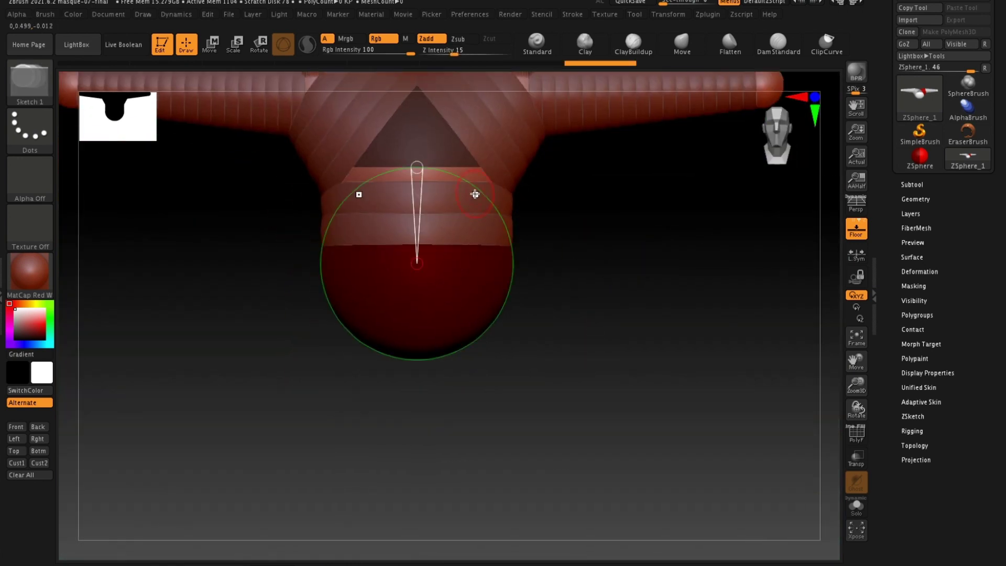
{"action": "left_click", "coordinate": [215, 47]}
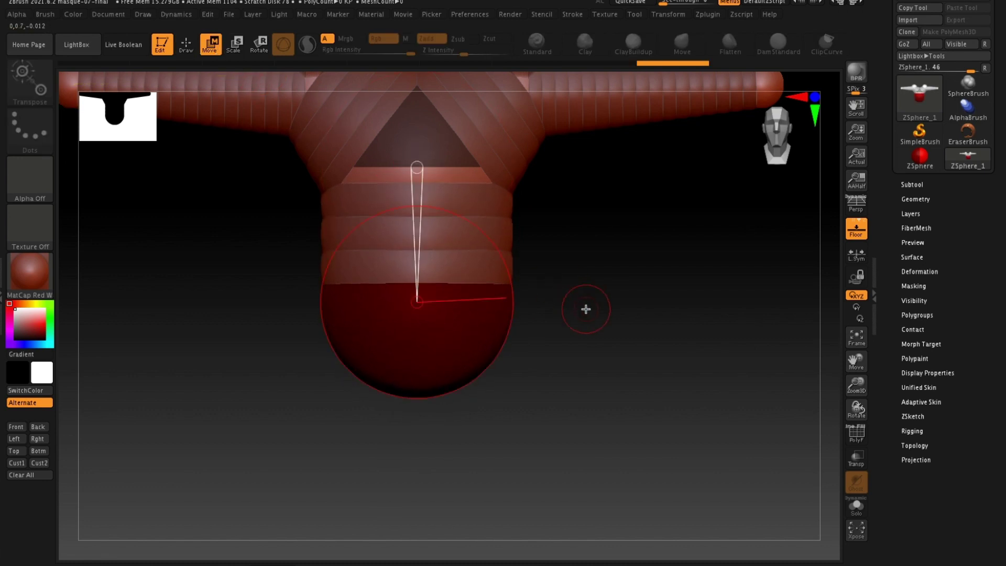
{"action": "key", "text": "f"}
{"action": "key", "text": "q"}
{"action": "left_click_drag", "start_coordinate": [563, 293], "coordinate": [568, 356]}
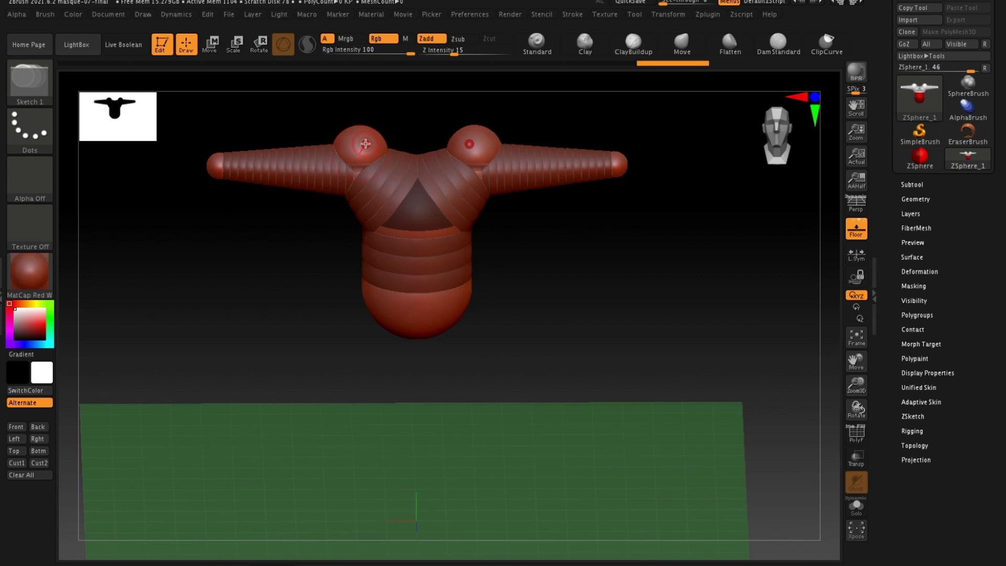
{"action": "mouse_move", "coordinate": [582, 340]}
{"action": "left_mouse_down", "text": "shift"}
{"action": "mouse_move", "coordinate": [583, 278]}
{"action": "mouse_move", "coordinate": [500, 207]}
{"action": "left_mouse_up", "text": "shift"}
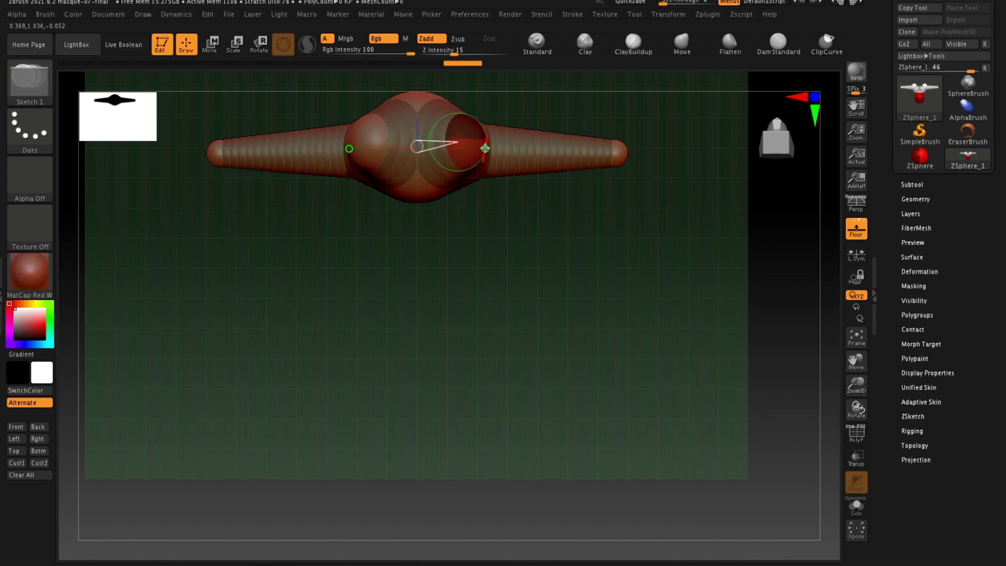
{"action": "left_click_drag", "start_coordinate": [483, 142], "coordinate": [509, 143]}
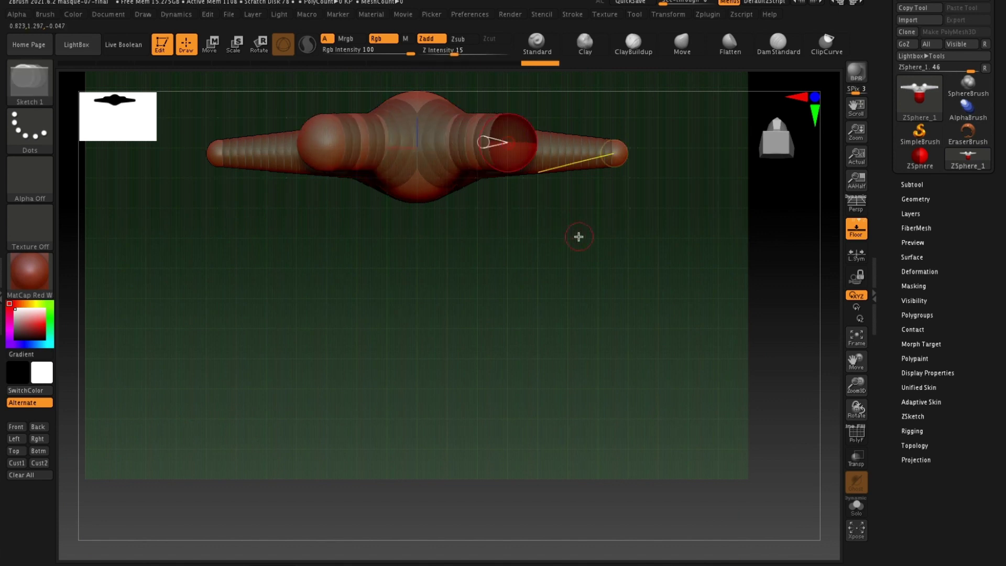
{"action": "left_click_drag", "start_coordinate": [576, 235], "coordinate": [604, 432], "text": "shift"}
Move the foot and knee spheres down to lengthen and bend the legs.
{"action": "key", "text": "w"}
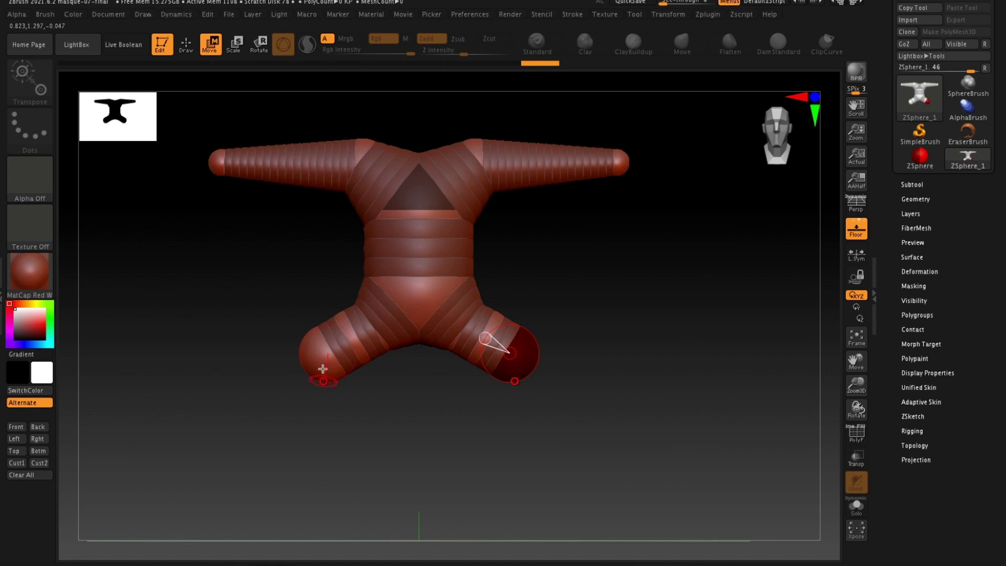
{"action": "left_click_drag", "start_coordinate": [325, 371], "coordinate": [344, 499]}
{"action": "left_click_drag", "start_coordinate": [350, 339], "coordinate": [346, 420]}
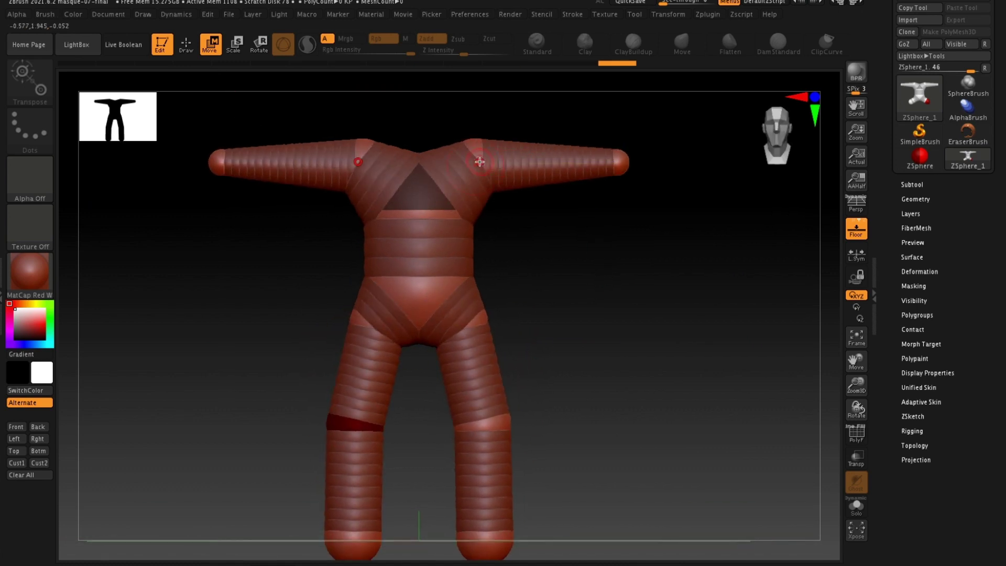
{"action": "key", "text": "q"}
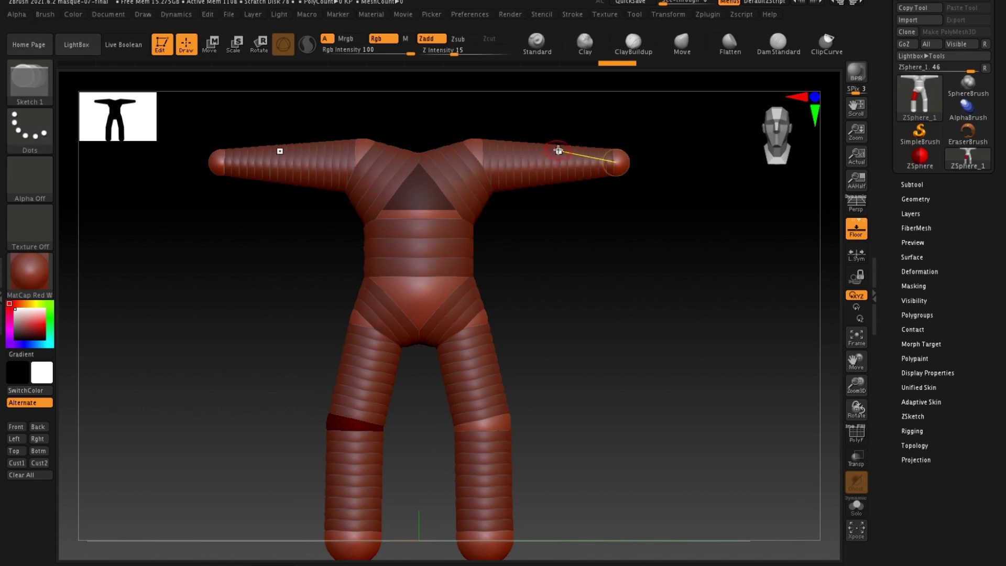
Insert an elbow sphere and move the hands to lower and bend both arms.
{"action": "left_click", "coordinate": [551, 163]}
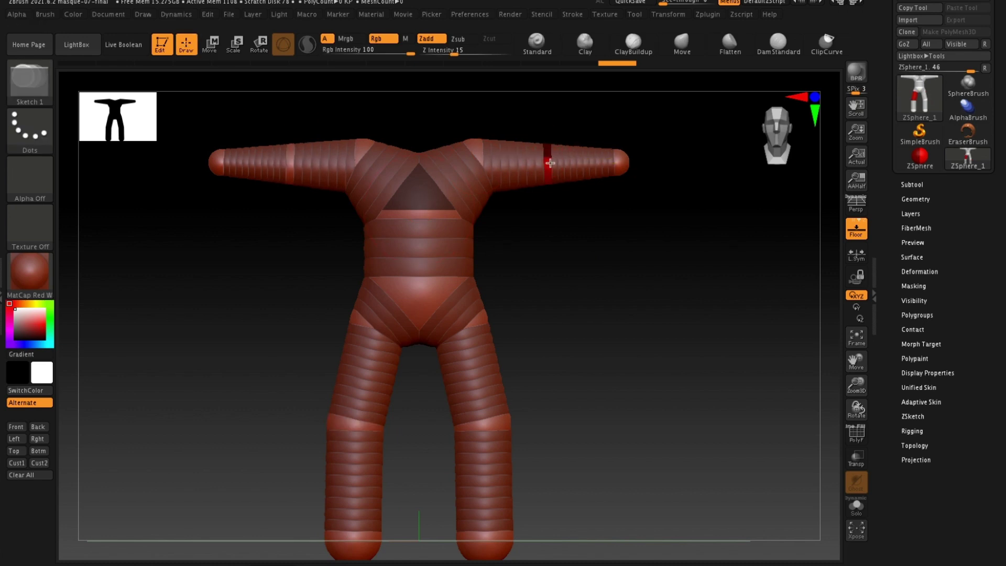
{"action": "left_click", "coordinate": [212, 44]}
{"action": "left_click_drag", "start_coordinate": [214, 163], "coordinate": [191, 370]}
{"action": "left_click_drag", "start_coordinate": [292, 163], "coordinate": [261, 249]}
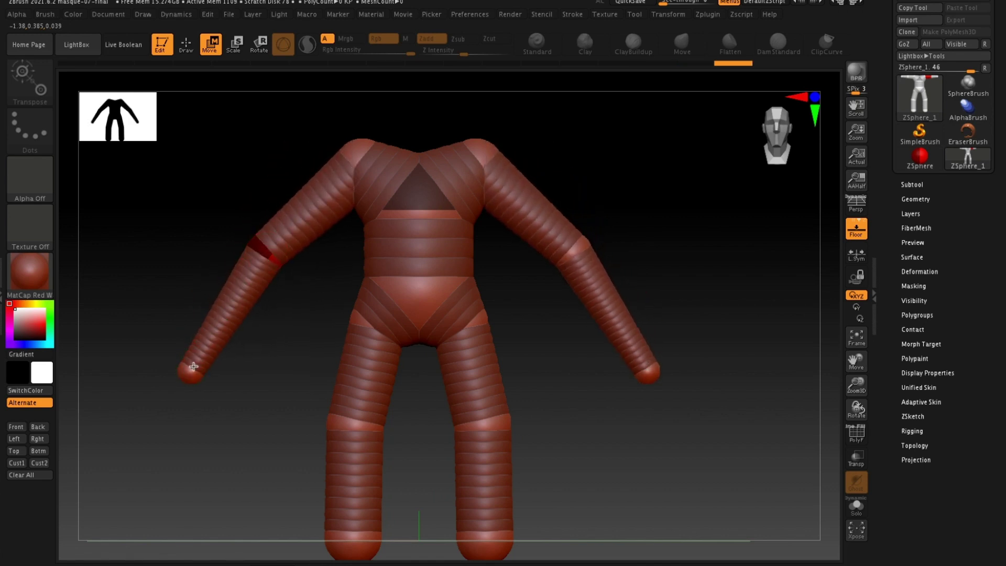
{"action": "left_click_drag", "start_coordinate": [194, 366], "coordinate": [246, 356]}
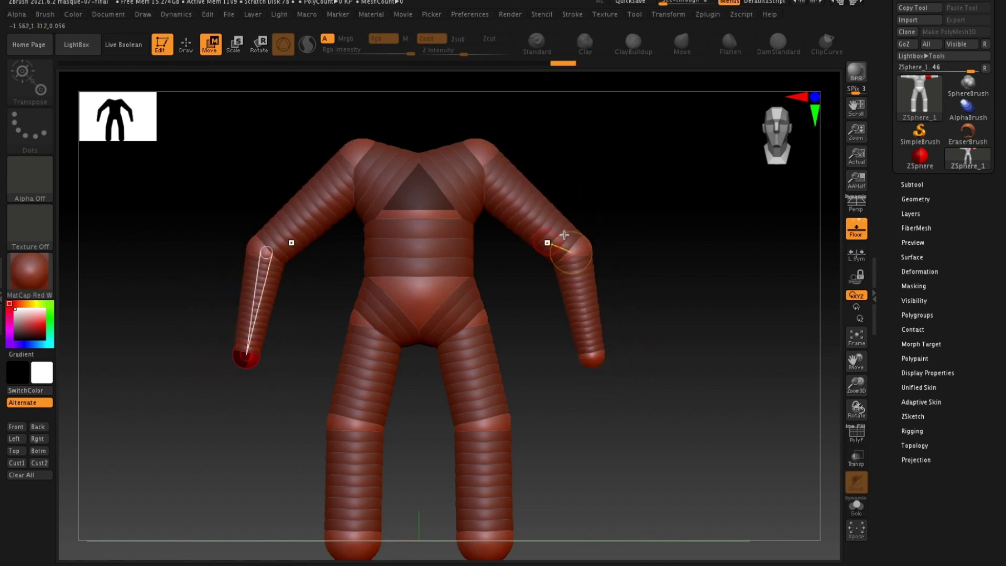
{"action": "key", "text": "q"}
Add a mid-torso sphere, then undo the recent changes and reorient the figure.
{"action": "left_click_drag", "start_coordinate": [235, 157], "coordinate": [234, 256], "text": "shift"}
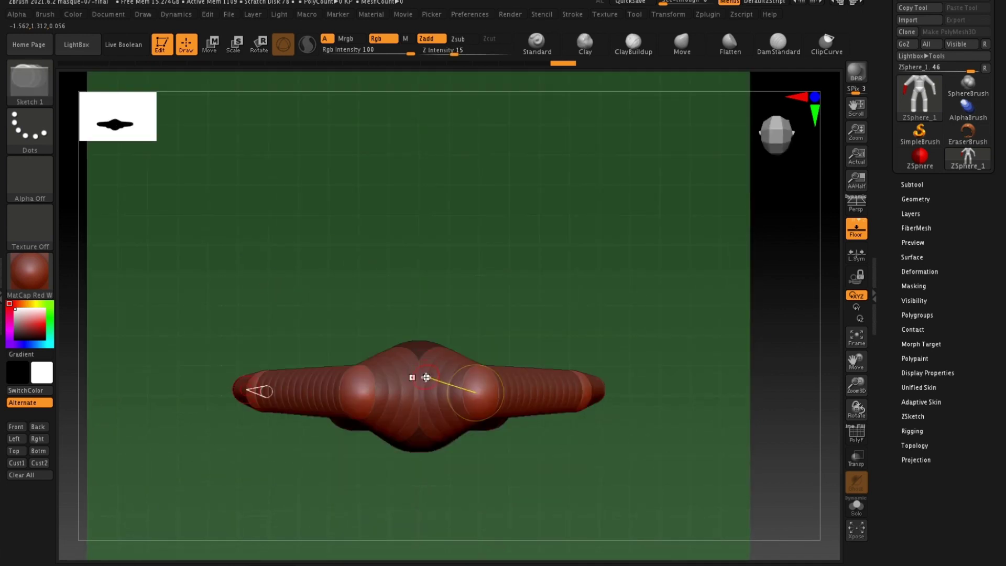
{"action": "left_click_drag", "start_coordinate": [419, 399], "coordinate": [426, 396]}
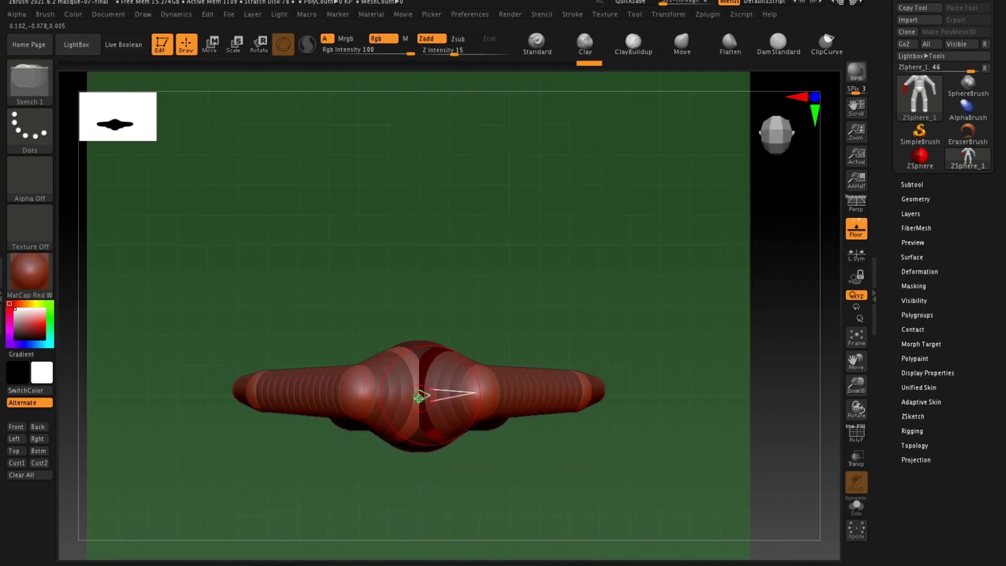
{"action": "left_click_drag", "start_coordinate": [498, 316], "coordinate": [503, 175], "text": "shift"}
{"action": "left_click", "coordinate": [210, 46]}
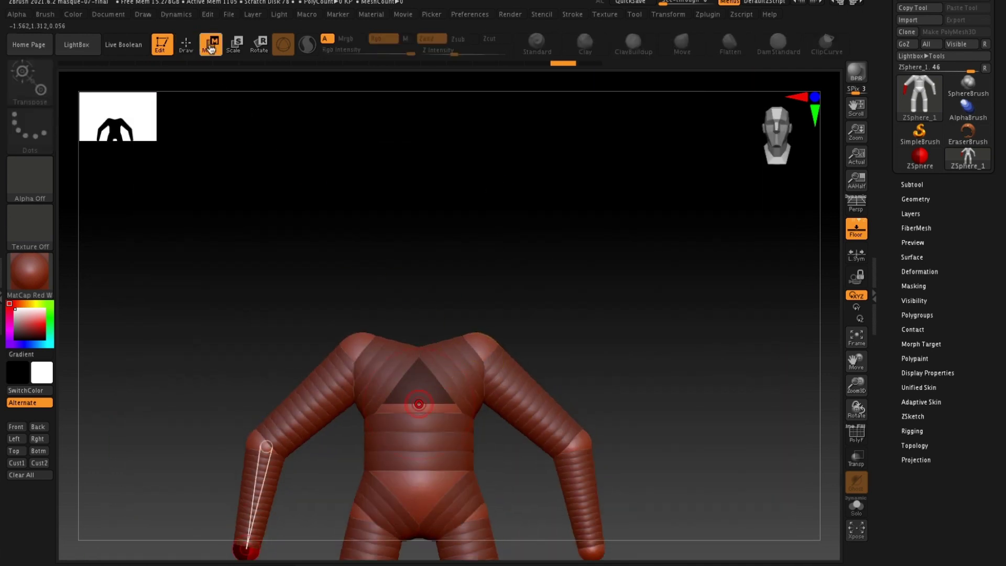
{"action": "key", "text": "ctrl+z"}
{"action": "key", "text": "ctrl+z"}
{"action": "key", "text": "ctrl+z"}
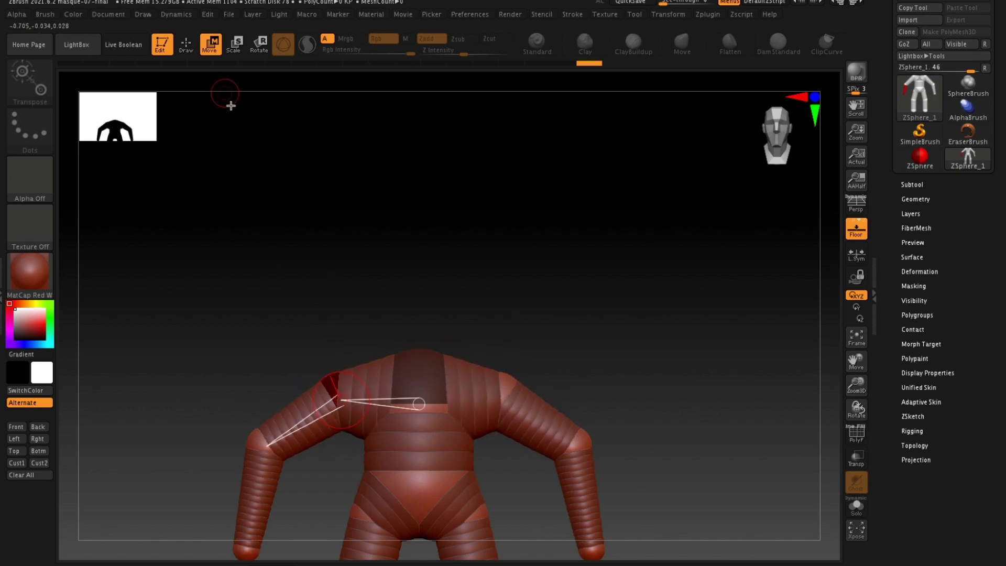
{"action": "left_click", "coordinate": [187, 48]}
{"action": "left_click_drag", "start_coordinate": [464, 295], "coordinate": [431, 357], "text": "shift"}
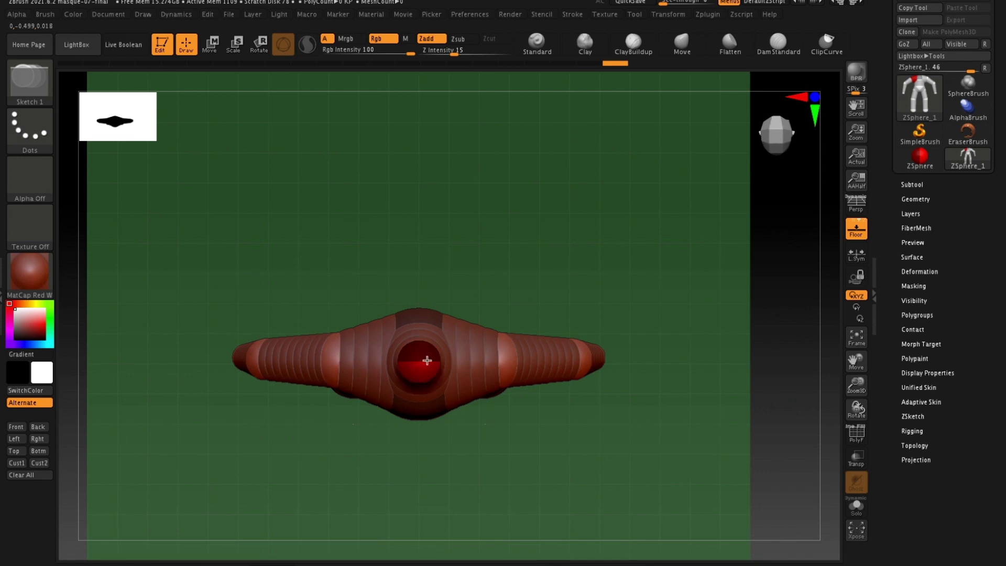
{"action": "mouse_move", "coordinate": [530, 296]}
{"action": "left_mouse_down"}
{"action": "mouse_move", "coordinate": [534, 212]}
{"action": "mouse_move", "coordinate": [573, 269]}
{"action": "mouse_move", "coordinate": [258, 81]}
{"action": "mouse_move", "coordinate": [524, 193]}
{"action": "mouse_move", "coordinate": [432, 202]}
{"action": "mouse_move", "coordinate": [610, 231]}
{"action": "mouse_move", "coordinate": [459, 187]}
{"action": "mouse_move", "coordinate": [423, 165]}
{"action": "left_mouse_up"}
{"action": "key", "text": "w"}
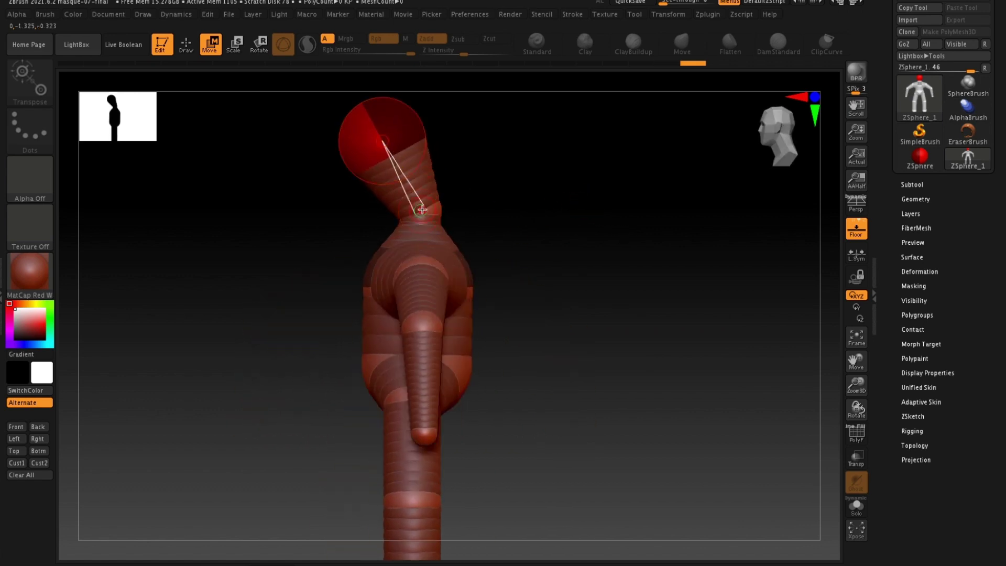
Shift the head, chest and belly spheres to shape the neck and torso.
{"action": "left_click_drag", "start_coordinate": [422, 210], "coordinate": [426, 213]}
{"action": "left_click_drag", "start_coordinate": [410, 141], "coordinate": [412, 155]}
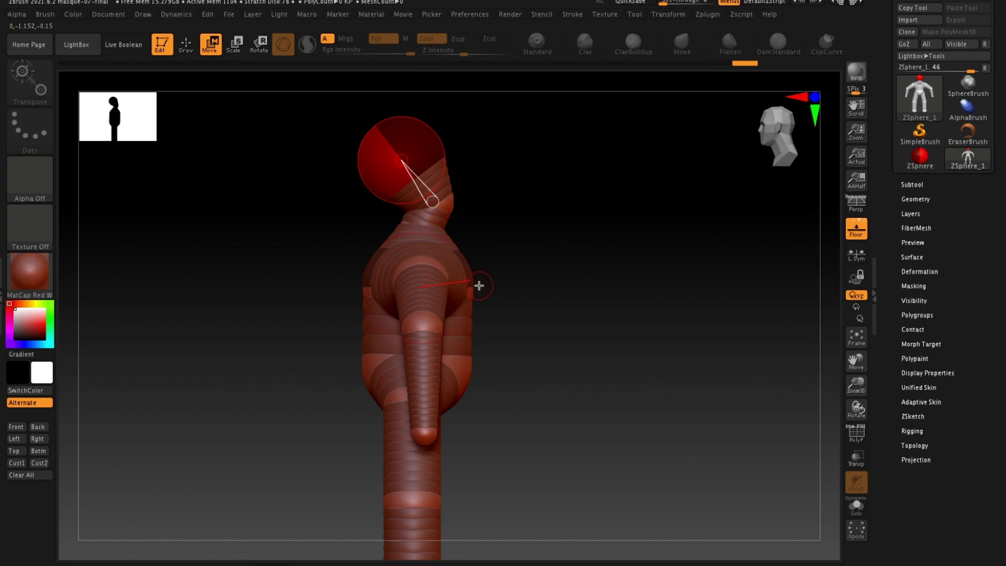
{"action": "left_click_drag", "start_coordinate": [471, 272], "coordinate": [486, 273]}
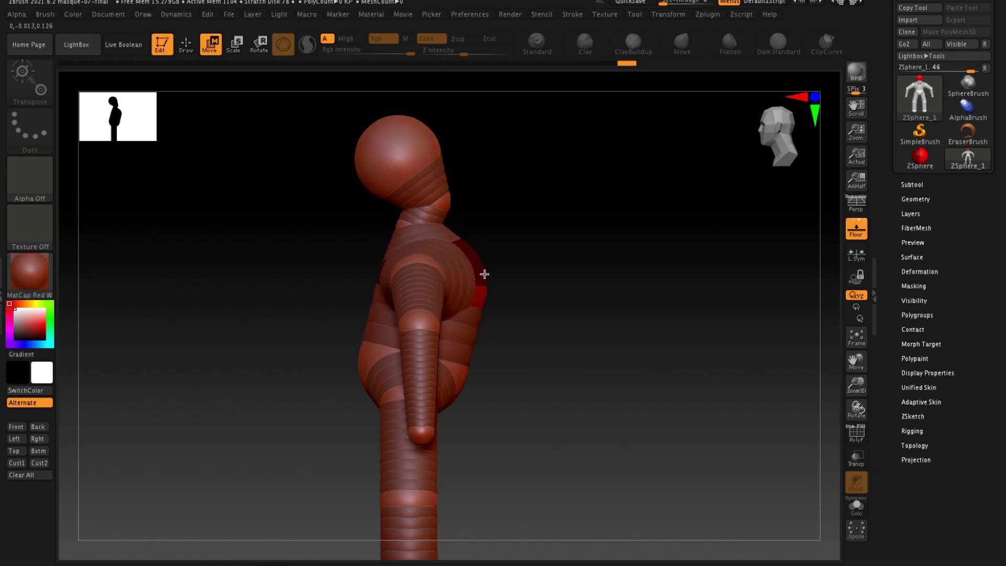
{"action": "mouse_move", "coordinate": [487, 273]}
{"action": "left_mouse_down"}
{"action": "mouse_move", "coordinate": [469, 304]}
{"action": "mouse_move", "coordinate": [461, 369]}
{"action": "left_mouse_up"}
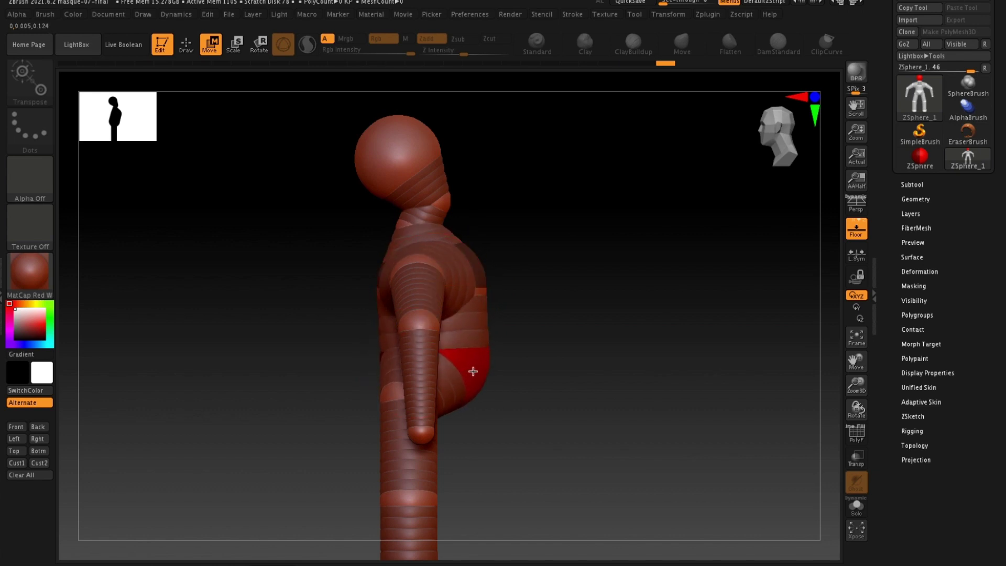
{"action": "left_click_drag", "start_coordinate": [511, 427], "coordinate": [426, 375], "text": "alt"}
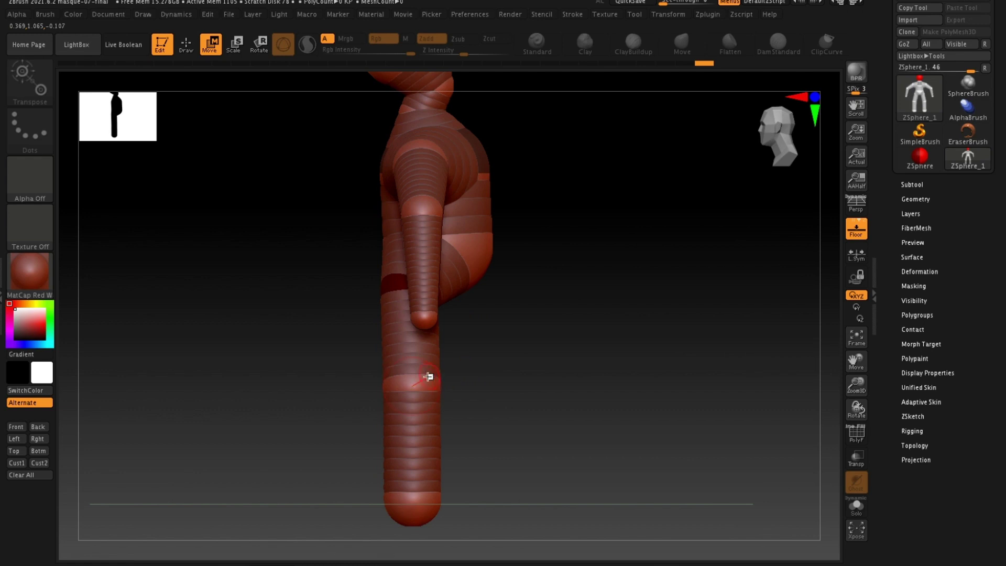
{"action": "left_click_drag", "start_coordinate": [425, 488], "coordinate": [441, 478]}
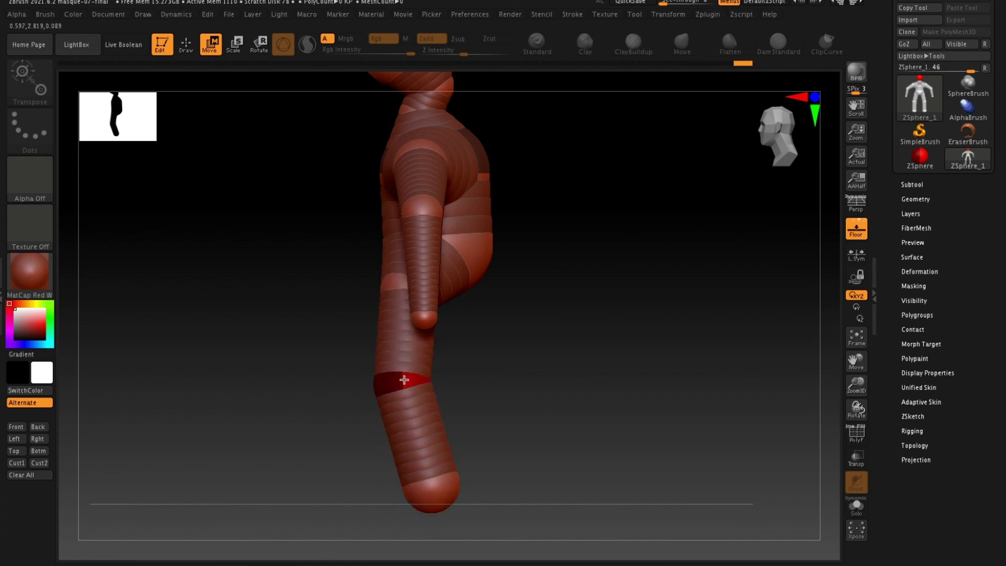
Enlarge the pelvis sphere and move feet and knees to straighten both legs.
{"action": "left_click", "coordinate": [237, 47]}
{"action": "left_click_drag", "start_coordinate": [443, 256], "coordinate": [487, 237]}
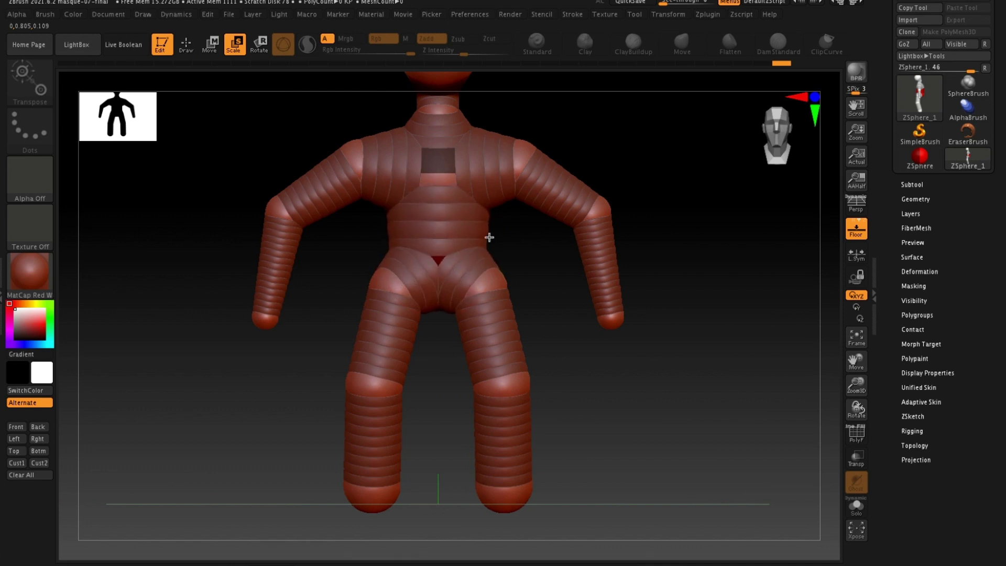
{"action": "left_click", "coordinate": [212, 46]}
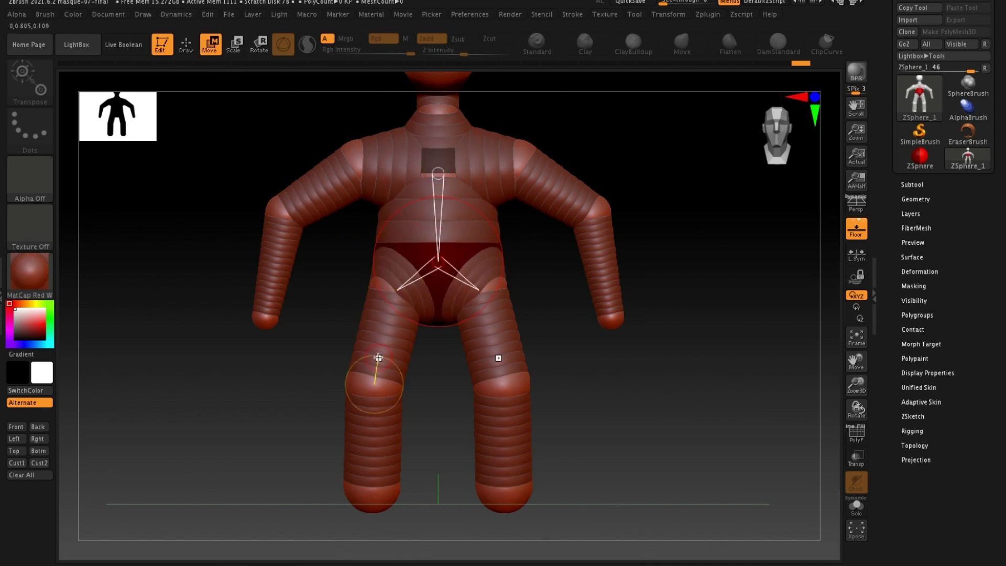
{"action": "left_click_drag", "start_coordinate": [386, 481], "coordinate": [404, 480]}
{"action": "left_click_drag", "start_coordinate": [377, 384], "coordinate": [389, 387]}
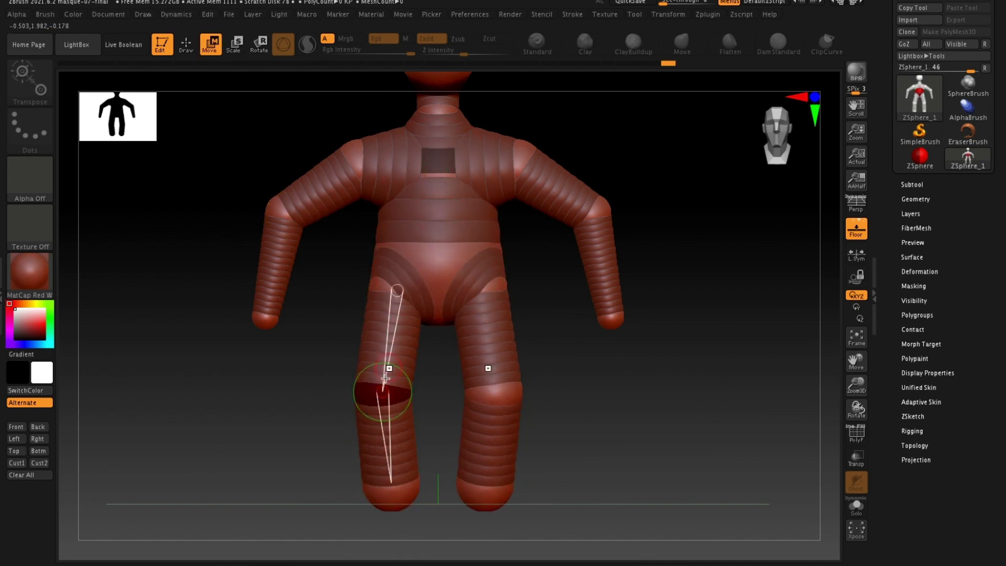
Mask the shoulder, swing both arms wider and lower, and raise the neck spheres.
{"action": "key", "text": "ctrl"}
{"action": "left_click", "coordinate": [361, 165], "text": "ctrl"}
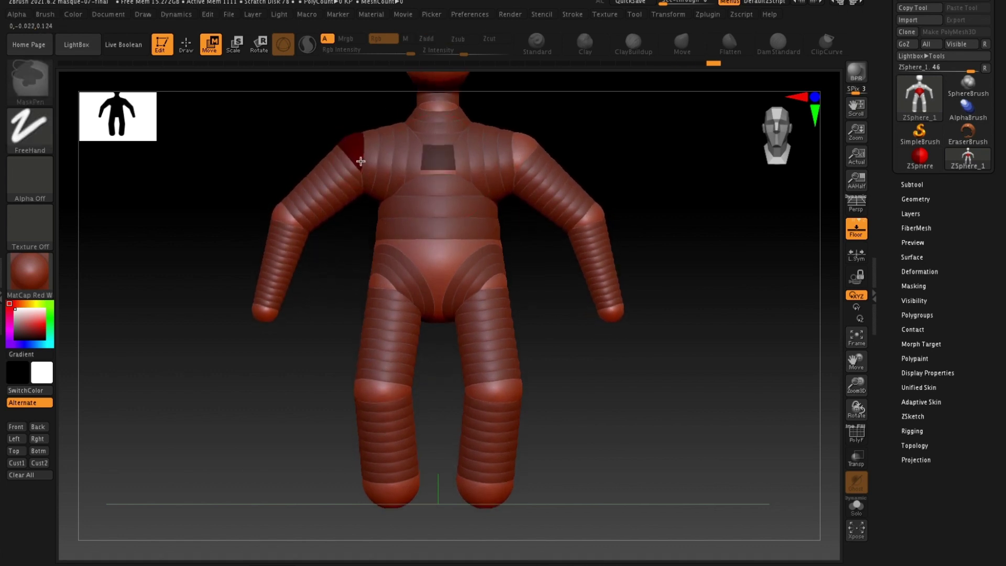
{"action": "mouse_move", "coordinate": [359, 163]}
{"action": "left_mouse_down"}
{"action": "mouse_move", "coordinate": [339, 175]}
{"action": "mouse_move", "coordinate": [285, 135]}
{"action": "mouse_move", "coordinate": [404, 168]}
{"action": "left_mouse_up"}
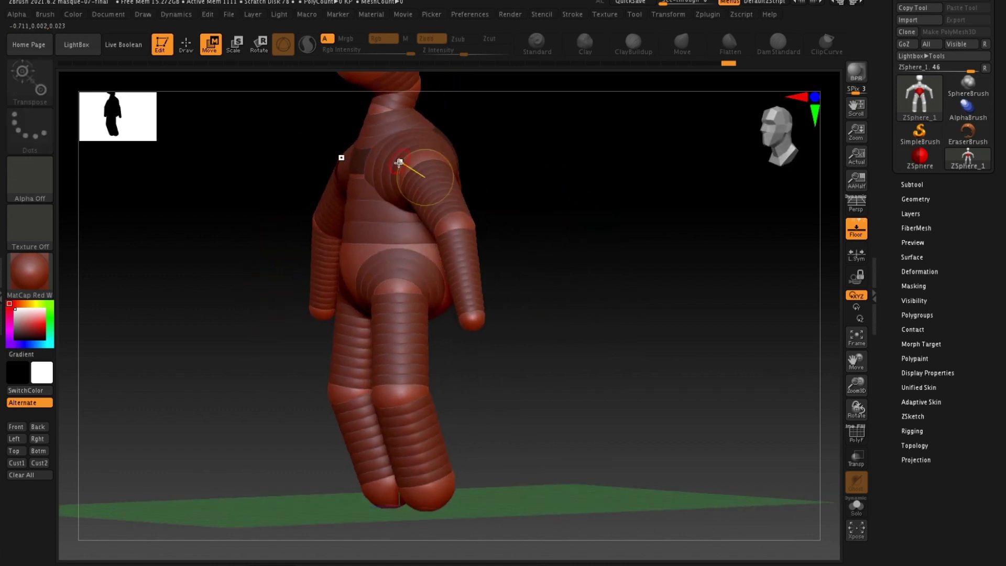
{"action": "mouse_move", "coordinate": [367, 131]}
{"action": "left_mouse_down"}
{"action": "mouse_move", "coordinate": [429, 159]}
{"action": "mouse_move", "coordinate": [431, 184]}
{"action": "mouse_move", "coordinate": [410, 183]}
{"action": "left_mouse_up"}
{"action": "left_click", "coordinate": [434, 154]}
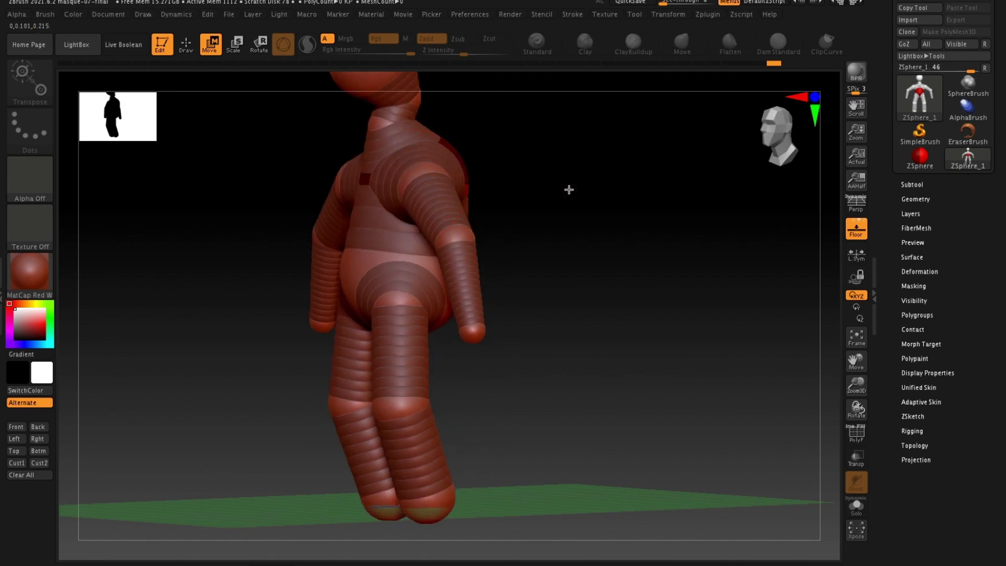
{"action": "left_click_drag", "start_coordinate": [568, 190], "coordinate": [567, 188], "text": "shift"}
{"action": "left_click_drag", "start_coordinate": [376, 132], "coordinate": [391, 125]}
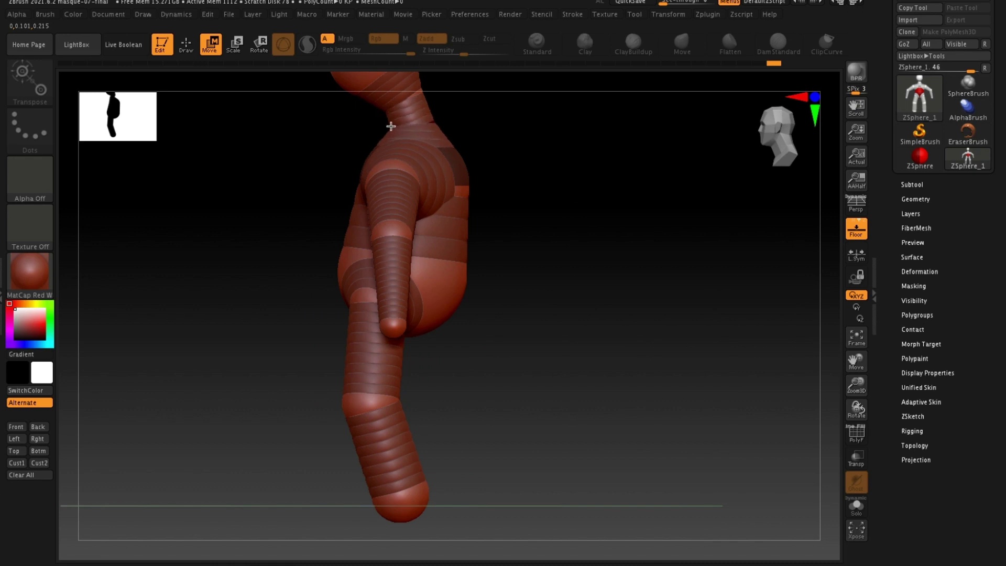
{"action": "left_click_drag", "start_coordinate": [543, 181], "coordinate": [553, 242], "text": "alt"}
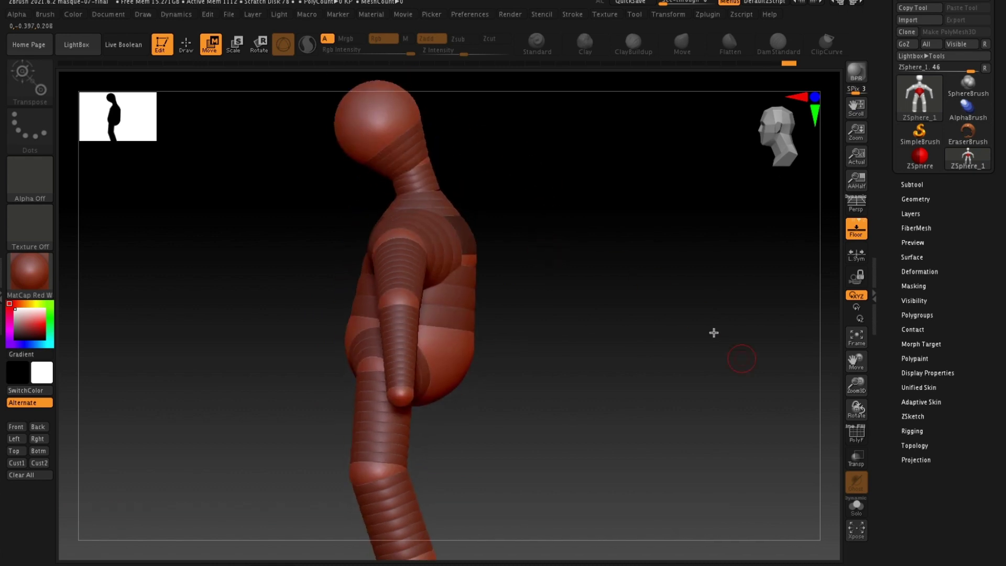
{"action": "scroll", "coordinate": [904, 485], "scroll_direction": "down", "scroll_amount": 1}
Preview and generate the Adaptive Skin, then select Skin_ZSphere_1 as the active tool.
{"action": "left_click", "coordinate": [928, 394]}
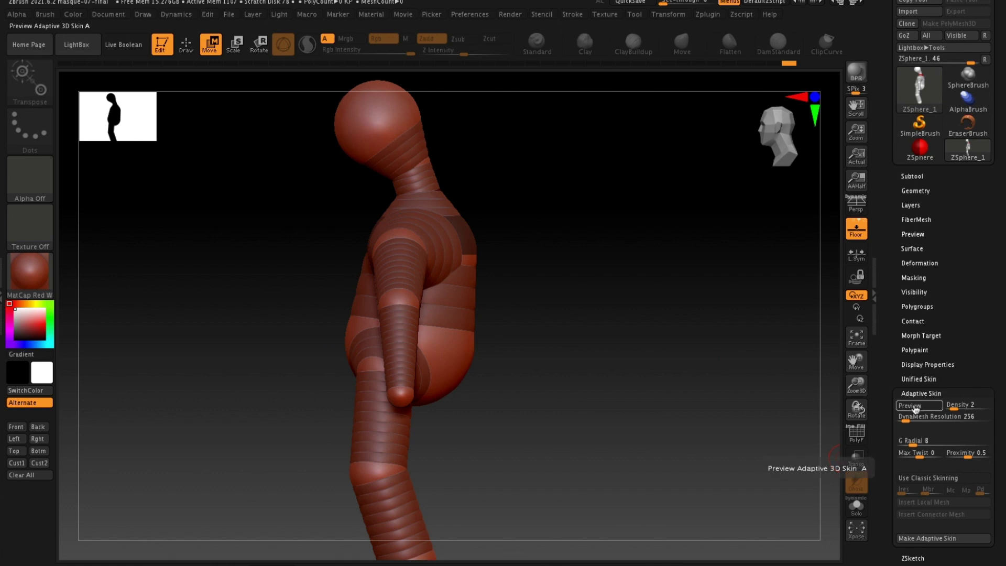
{"action": "left_click", "coordinate": [915, 407]}
{"action": "mouse_move", "coordinate": [649, 336]}
{"action": "left_mouse_down"}
{"action": "mouse_move", "coordinate": [709, 338]}
{"action": "mouse_move", "coordinate": [667, 337]}
{"action": "left_mouse_up"}
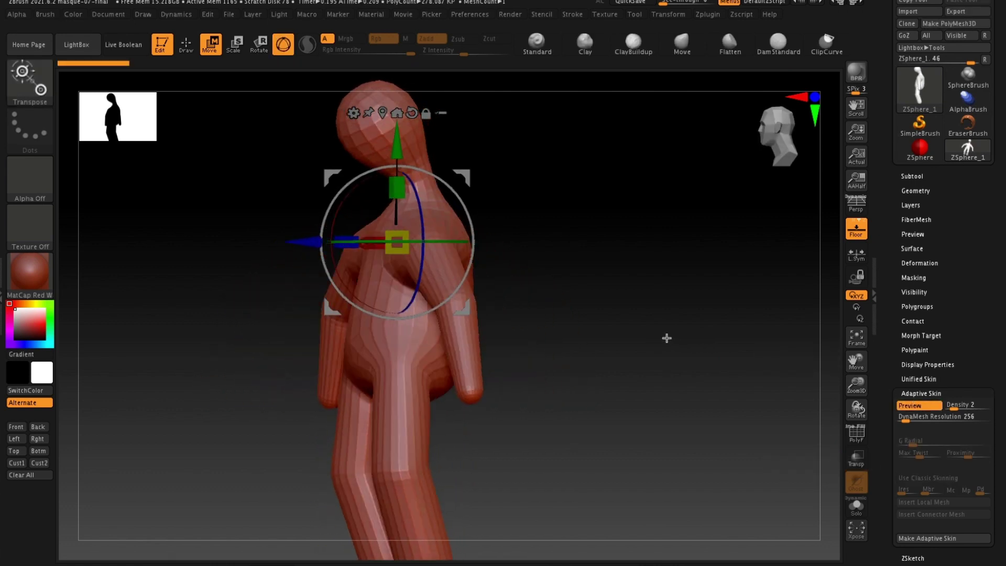
{"action": "left_click", "coordinate": [931, 540]}
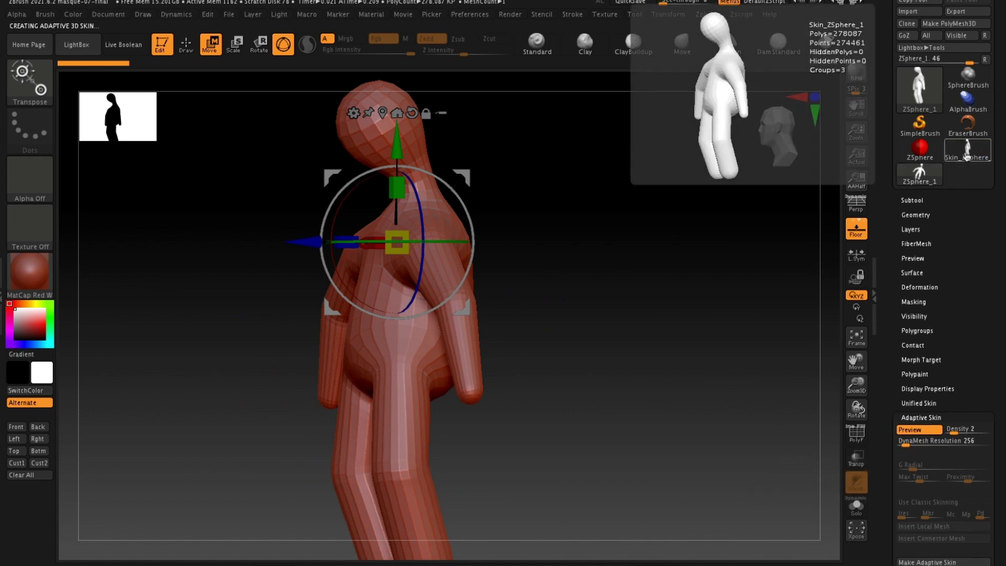
{"action": "left_click", "coordinate": [967, 152]}
{"action": "mouse_move", "coordinate": [661, 243]}
{"action": "left_mouse_down"}
{"action": "mouse_move", "coordinate": [698, 245]}
{"action": "mouse_move", "coordinate": [651, 256]}
{"action": "mouse_move", "coordinate": [673, 263]}
{"action": "mouse_move", "coordinate": [642, 283]}
{"action": "mouse_move", "coordinate": [660, 298]}
{"action": "mouse_move", "coordinate": [635, 309]}
{"action": "mouse_move", "coordinate": [660, 320]}
{"action": "mouse_move", "coordinate": [658, 305]}
{"action": "left_mouse_up"}
{"action": "mouse_move", "coordinate": [591, 207]}
{"action": "left_mouse_down"}
{"action": "mouse_move", "coordinate": [617, 220]}
{"action": "mouse_move", "coordinate": [631, 245]}
{"action": "mouse_move", "coordinate": [645, 243]}
{"action": "mouse_move", "coordinate": [677, 203]}
{"action": "left_mouse_up"}
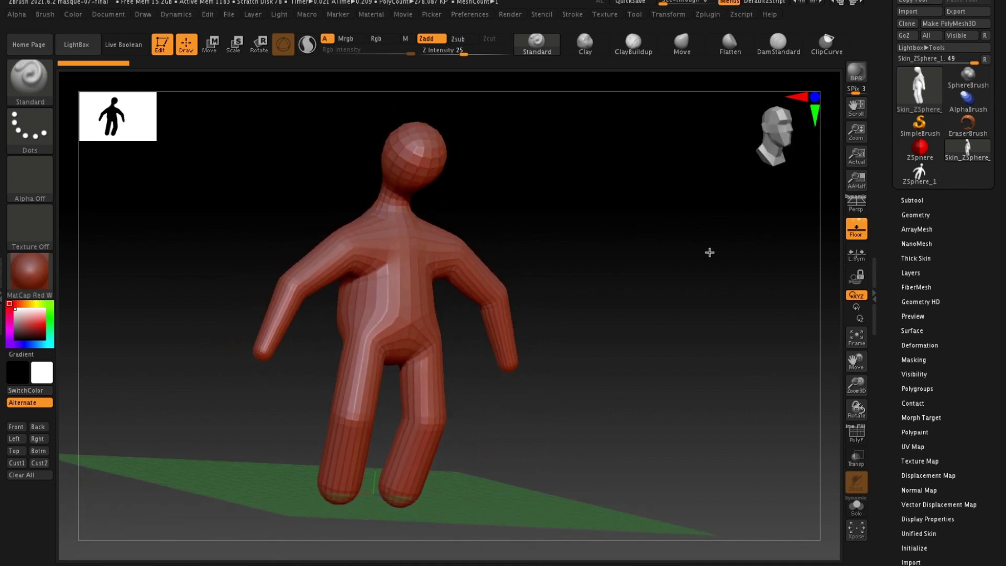
Switch the active tool to the Cube3D primitive and position it in view.
{"action": "left_click_drag", "start_coordinate": [709, 251], "coordinate": [751, 181], "text": "shift"}
{"action": "left_click", "coordinate": [916, 97]}
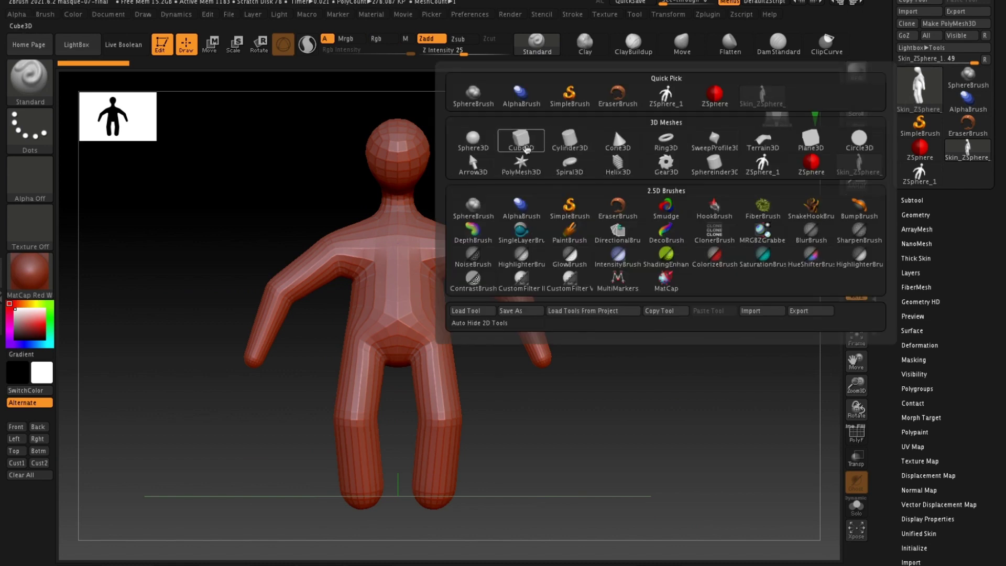
{"action": "left_click", "coordinate": [521, 140]}
{"action": "left_click_drag", "start_coordinate": [610, 279], "coordinate": [248, 102]}
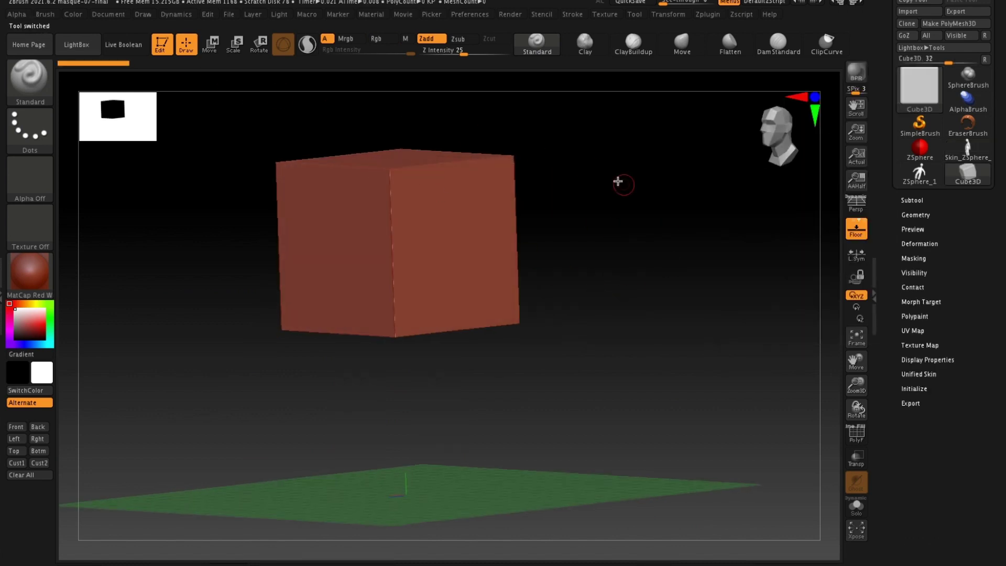
{"action": "left_click_drag", "start_coordinate": [617, 181], "coordinate": [825, 174], "text": "alt"}
{"action": "scroll", "coordinate": [951, 77], "scroll_direction": "up", "scroll_amount": 2}
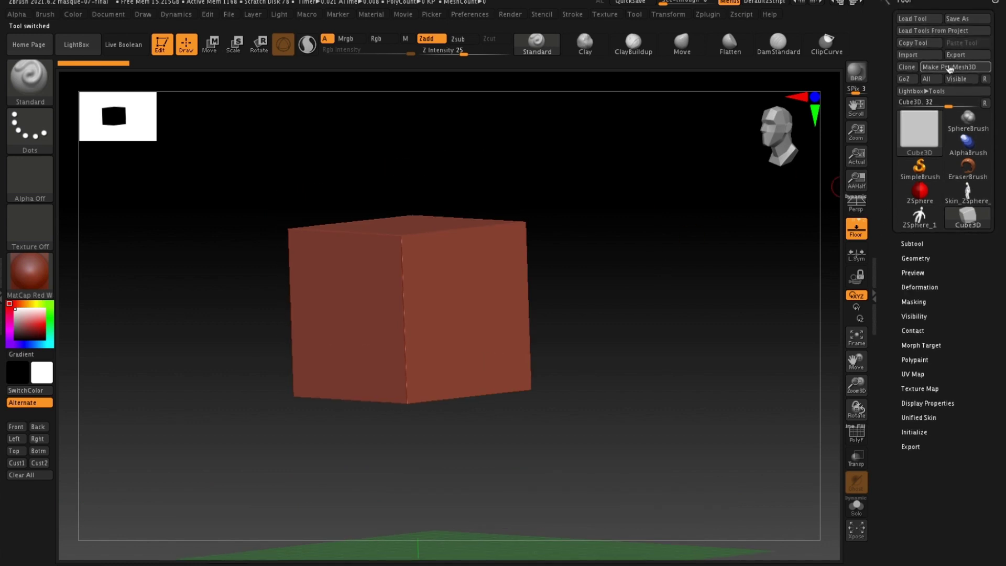
Convert the cube to PolyMesh3D and DynaMesh it at resolution 48.
{"action": "left_click", "coordinate": [949, 68]}
{"action": "left_click", "coordinate": [917, 284]}
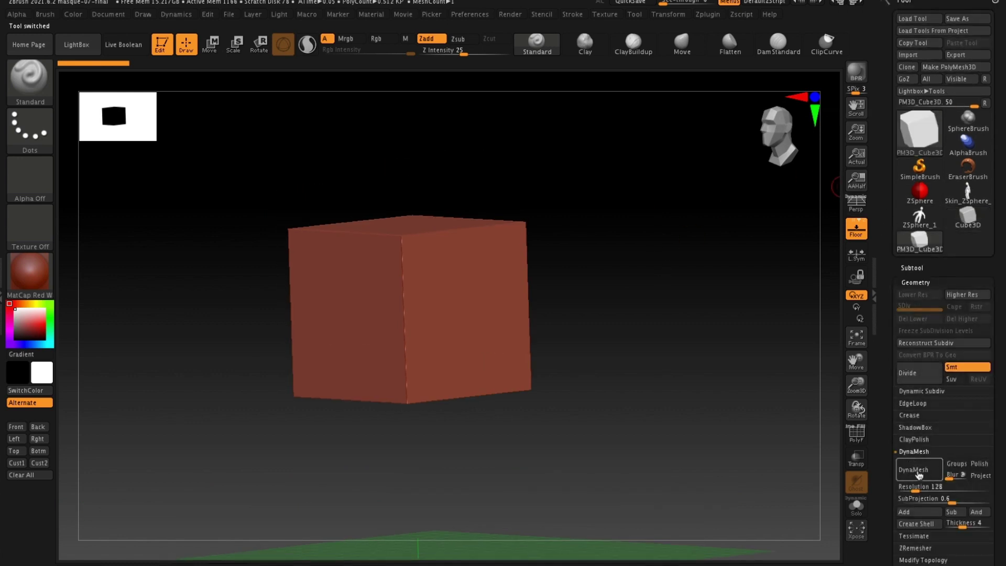
{"action": "left_click_drag", "start_coordinate": [913, 490], "coordinate": [909, 495]}
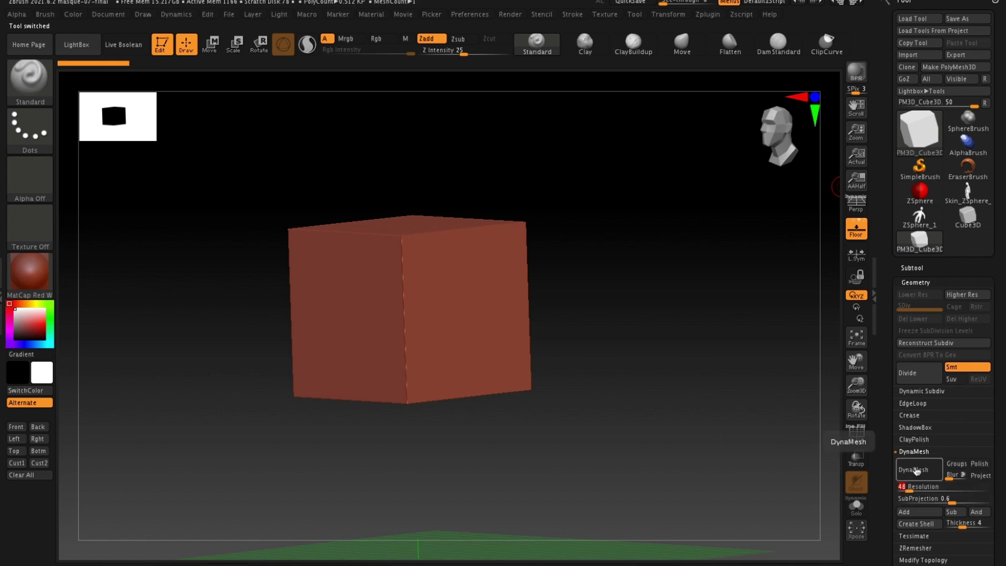
{"action": "left_click", "coordinate": [916, 470]}
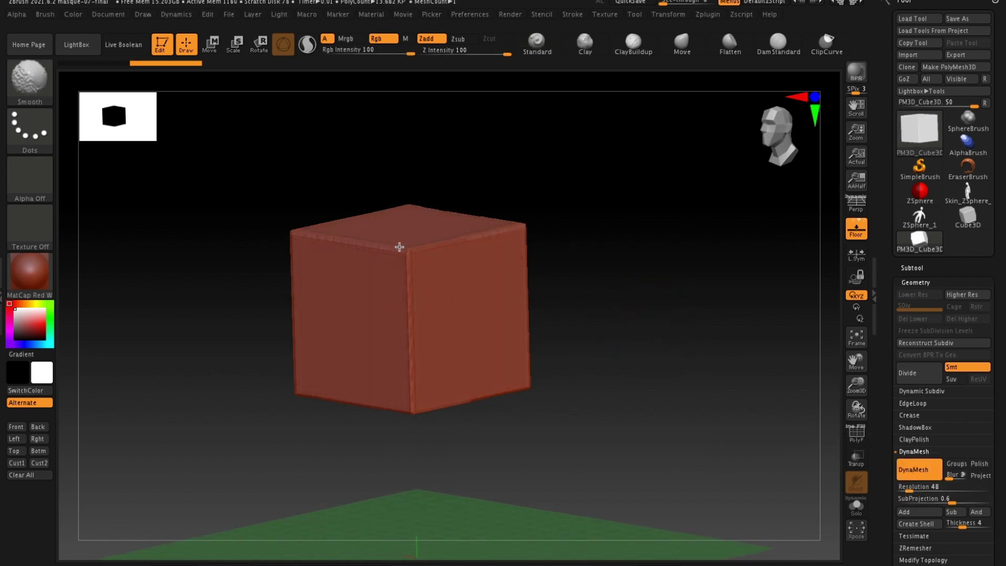
Flatten the cube's top corner with the Flatten brush, then reopen the brush library.
{"action": "key", "text": "shift"}
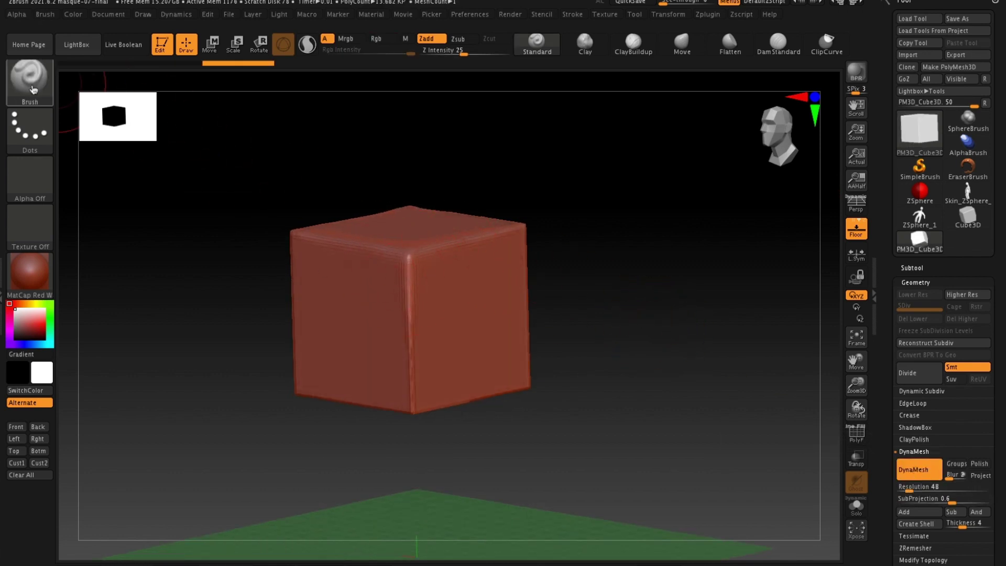
{"action": "left_click", "coordinate": [33, 89]}
{"action": "left_click", "coordinate": [269, 102]}
{"action": "left_click", "coordinate": [52, 77]}
{"action": "left_click", "coordinate": [299, 91]}
{"action": "mouse_move", "coordinate": [433, 227]}
{"action": "left_mouse_down"}
{"action": "mouse_move", "coordinate": [429, 253]}
{"action": "mouse_move", "coordinate": [415, 242]}
{"action": "mouse_move", "coordinate": [410, 288]}
{"action": "mouse_move", "coordinate": [558, 243]}
{"action": "left_mouse_up"}
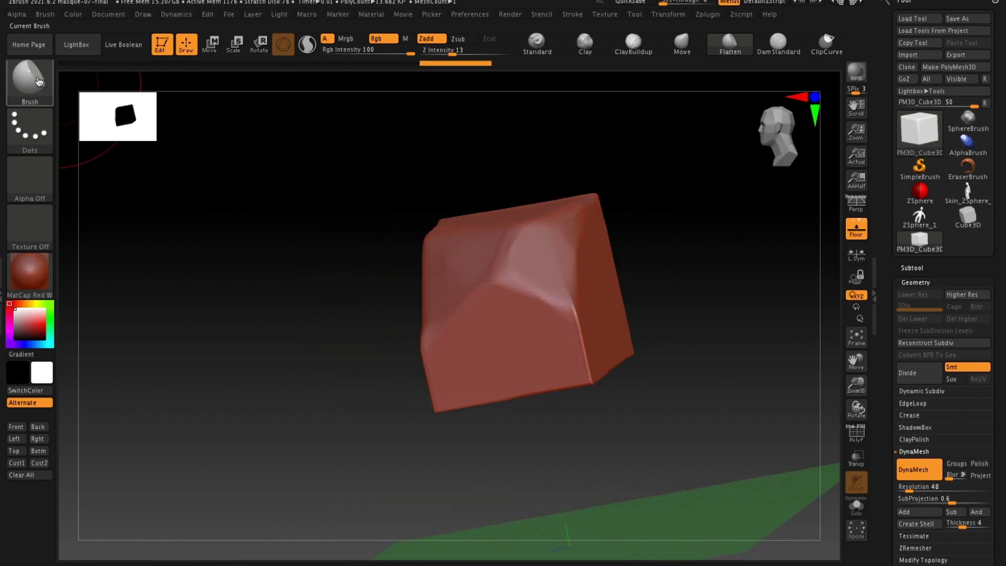
{"action": "left_click", "coordinate": [30, 78]}
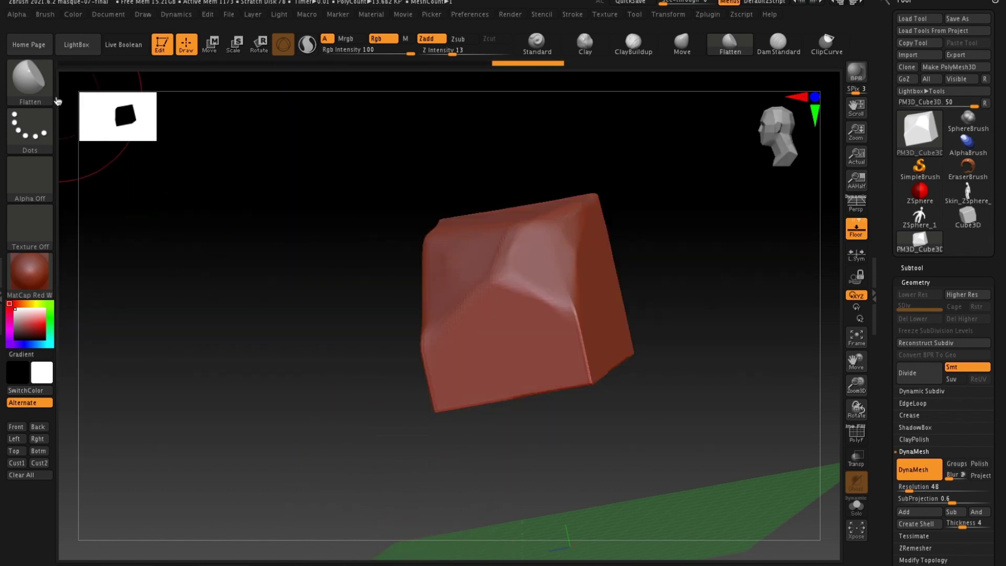
Insert an IMM Primitives cylinder on top of the cube and merge it into one mesh.
{"action": "left_click", "coordinate": [57, 100]}
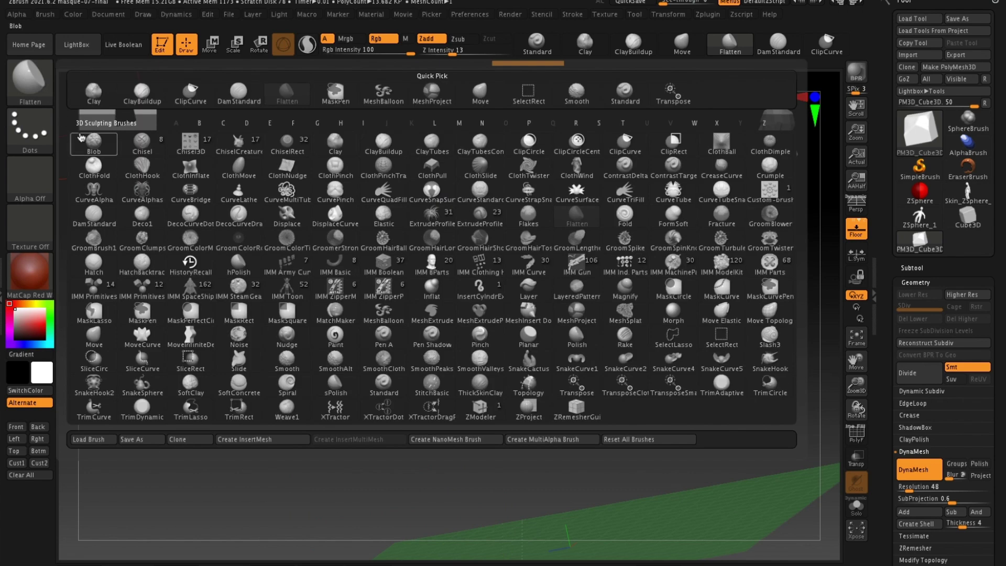
{"action": "left_click", "coordinate": [96, 287]}
{"action": "key", "text": "s"}
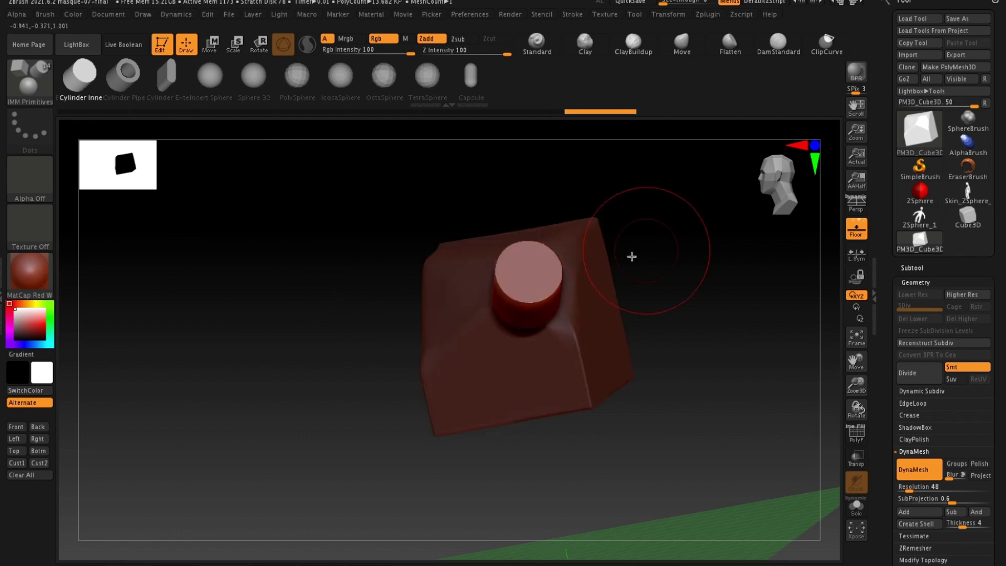
{"action": "left_click_drag", "start_coordinate": [633, 254], "coordinate": [721, 234]}
{"action": "key", "text": "w"}
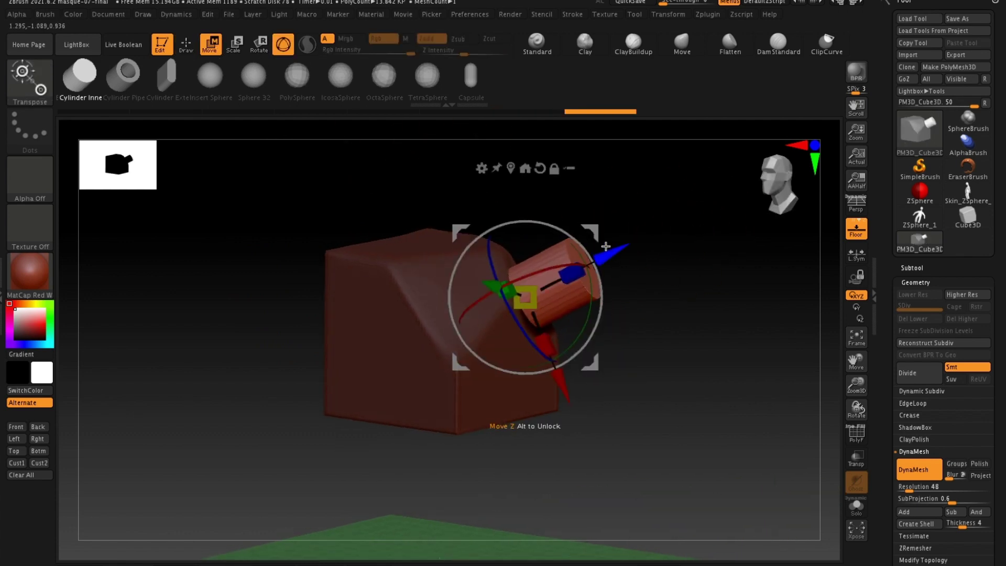
{"action": "mouse_move", "coordinate": [681, 324]}
{"action": "left_mouse_down", "text": "ctrl"}
{"action": "mouse_move", "coordinate": [702, 332]}
{"action": "mouse_move", "coordinate": [337, 139]}
{"action": "left_mouse_up", "text": "ctrl"}
{"action": "key", "text": "q"}
Add a second cylinder on the cube's side, sliding and rotating it into place.
{"action": "mouse_move", "coordinate": [595, 338]}
{"action": "left_mouse_down"}
{"action": "mouse_move", "coordinate": [685, 292]}
{"action": "mouse_move", "coordinate": [611, 350]}
{"action": "mouse_move", "coordinate": [583, 300]}
{"action": "mouse_move", "coordinate": [628, 262]}
{"action": "mouse_move", "coordinate": [399, 143]}
{"action": "left_mouse_up"}
{"action": "left_click", "coordinate": [177, 92]}
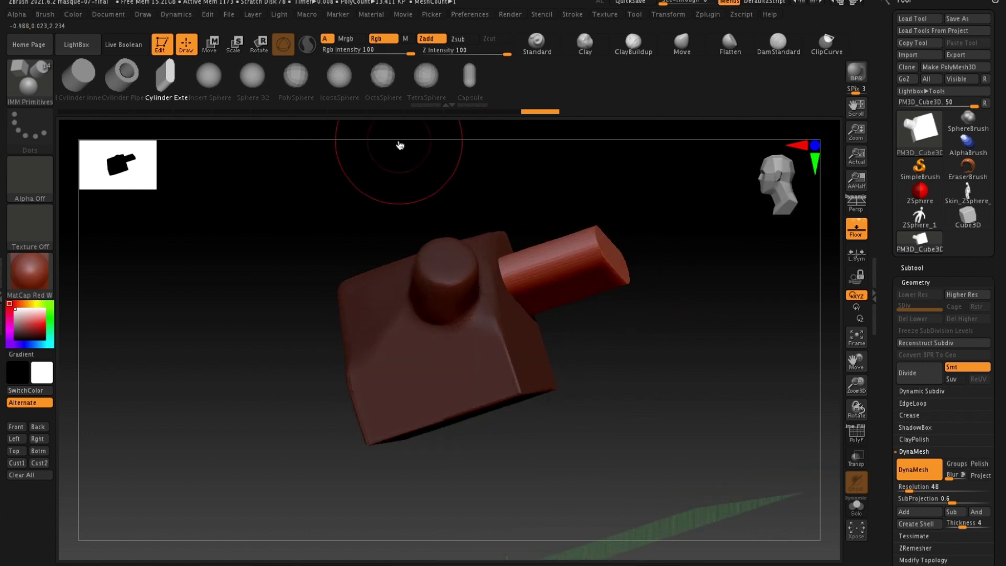
{"action": "key", "text": "w"}
{"action": "left_click_drag", "start_coordinate": [593, 257], "coordinate": [532, 219]}
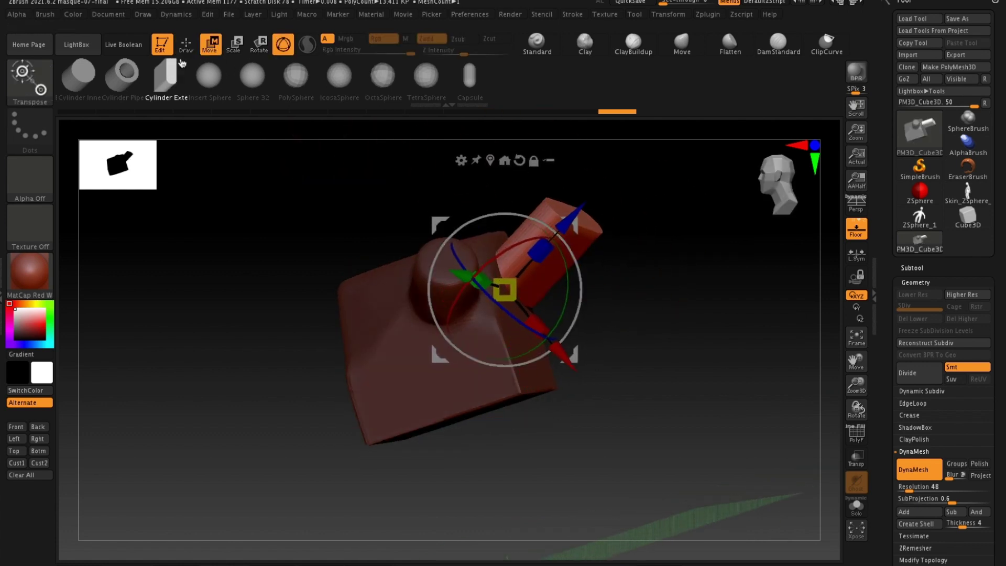
{"action": "key", "text": "q"}
{"action": "mouse_move", "coordinate": [599, 280]}
{"action": "left_mouse_down", "text": "ctrl"}
{"action": "mouse_move", "coordinate": [652, 302]}
{"action": "mouse_move", "coordinate": [550, 292]}
{"action": "left_mouse_up", "text": "ctrl"}
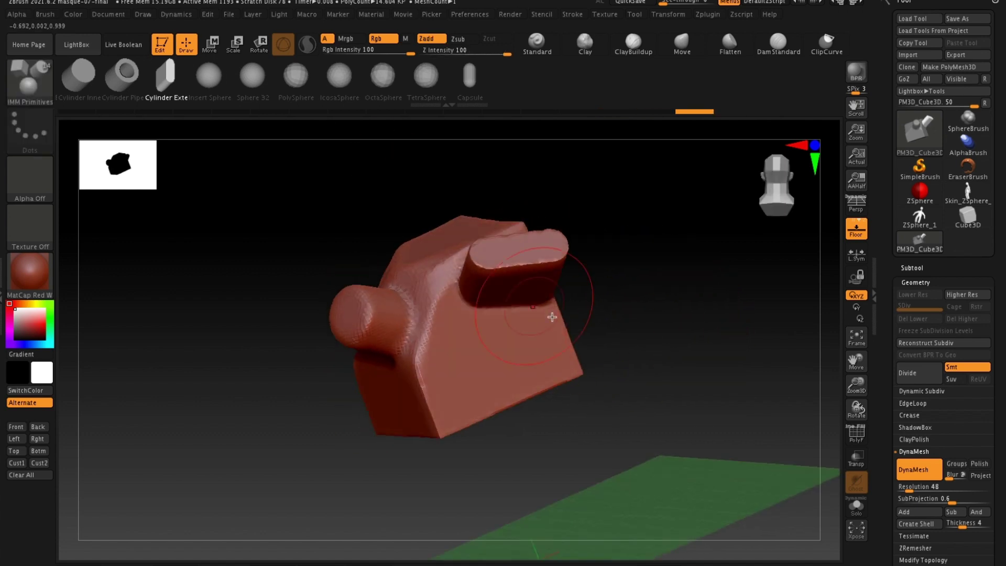
Orbit and pan the model, then bring up the LightBox project browser.
{"action": "mouse_move", "coordinate": [650, 246]}
{"action": "left_mouse_down"}
{"action": "mouse_move", "coordinate": [685, 280]}
{"action": "mouse_move", "coordinate": [667, 285]}
{"action": "mouse_move", "coordinate": [651, 272]}
{"action": "mouse_move", "coordinate": [655, 326]}
{"action": "mouse_move", "coordinate": [633, 339]}
{"action": "mouse_move", "coordinate": [644, 346]}
{"action": "mouse_move", "coordinate": [640, 323]}
{"action": "mouse_move", "coordinate": [648, 377]}
{"action": "mouse_move", "coordinate": [636, 359]}
{"action": "mouse_move", "coordinate": [648, 348]}
{"action": "mouse_move", "coordinate": [553, 203]}
{"action": "left_mouse_up"}
{"action": "mouse_move", "coordinate": [579, 279]}
{"action": "left_mouse_down", "text": "alt"}
{"action": "mouse_move", "coordinate": [617, 283]}
{"action": "mouse_move", "coordinate": [641, 323]}
{"action": "left_mouse_up", "text": "alt"}
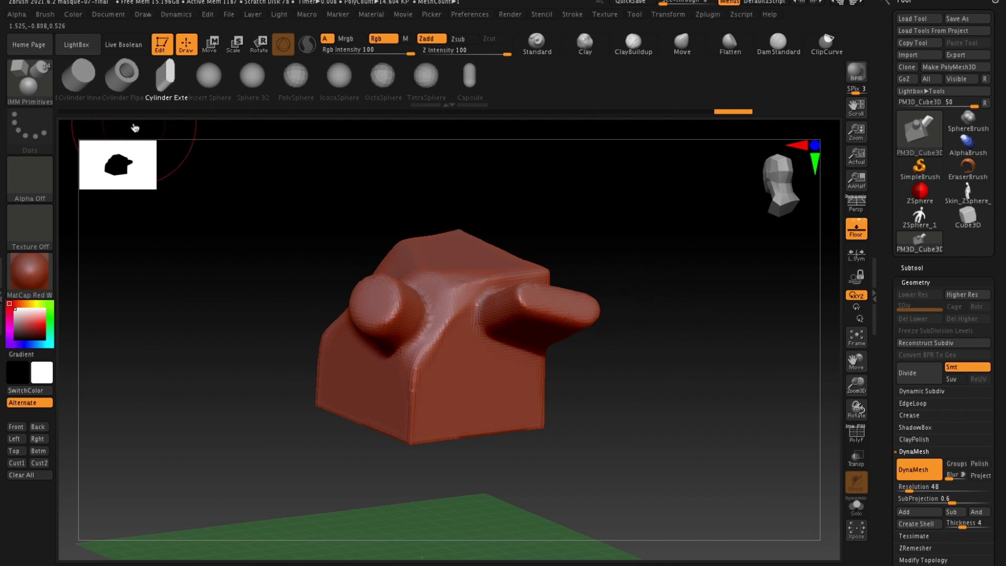
{"action": "left_click", "coordinate": [90, 44]}
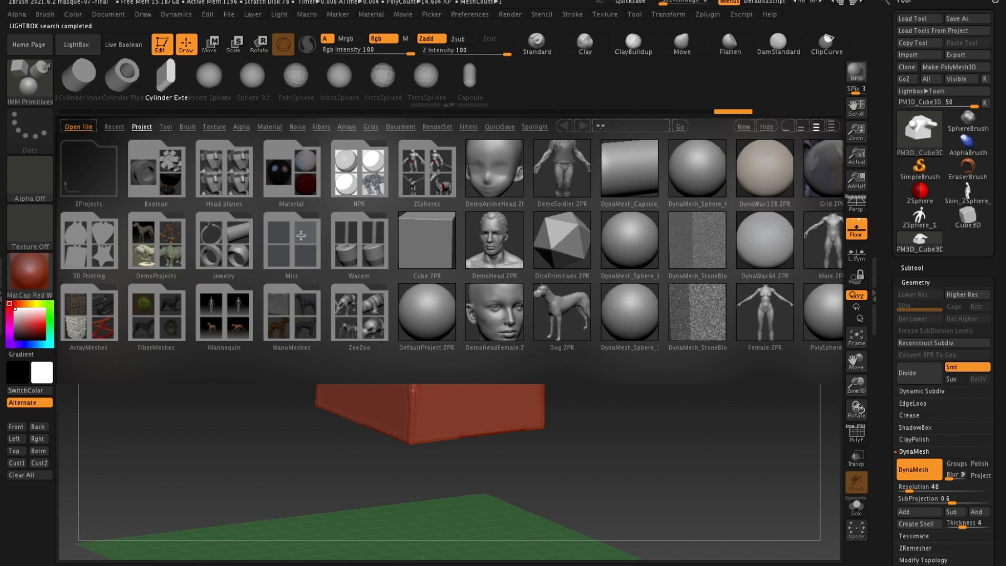
Load the Male.ZPR sample without saving changes and frame the full figure from the front.
{"action": "scroll", "coordinate": [604, 304], "scroll_direction": "down", "scroll_amount": 3}
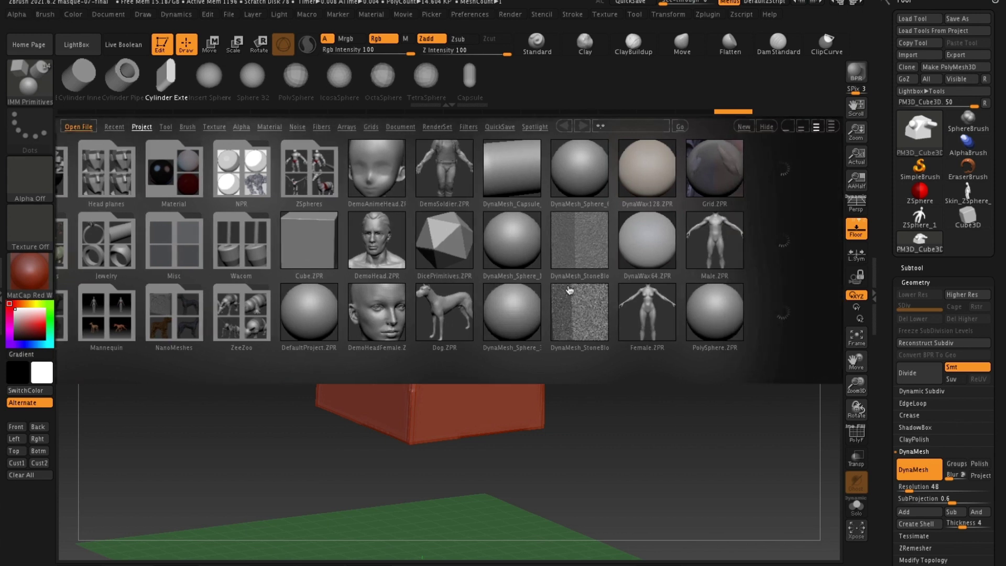
{"action": "double_click", "coordinate": [624, 248]}
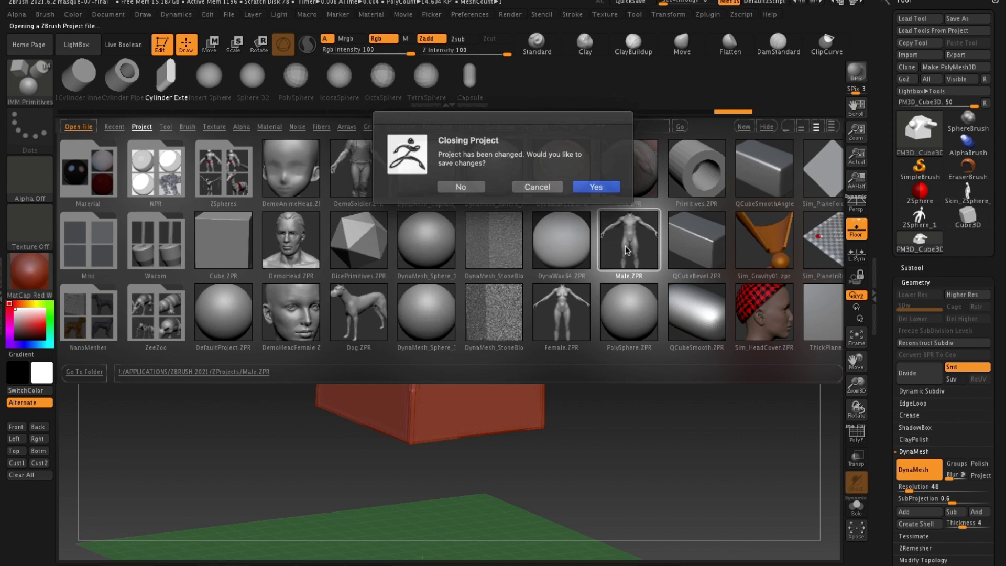
{"action": "left_click", "coordinate": [465, 186]}
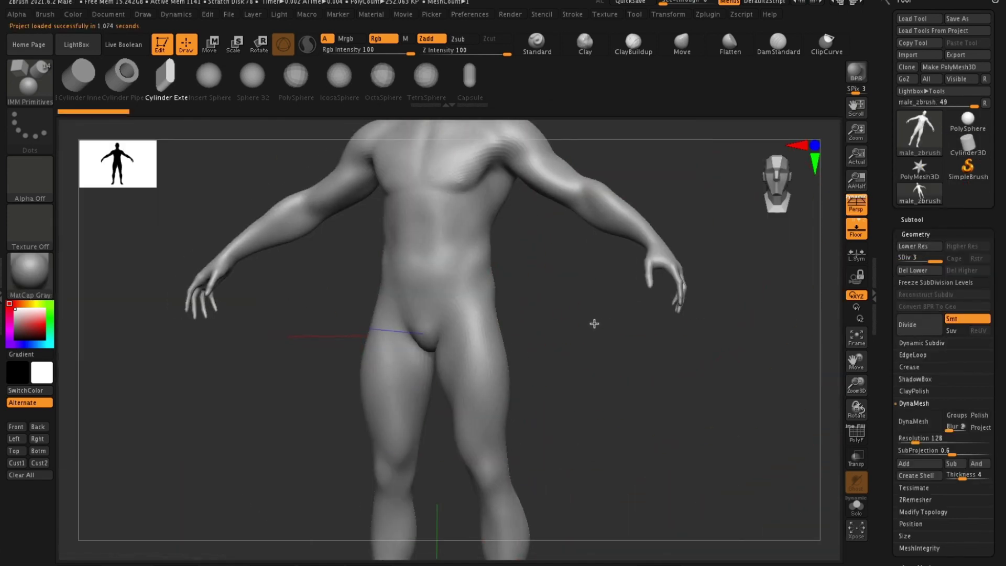
{"action": "left_click_drag", "start_coordinate": [594, 323], "coordinate": [658, 271], "text": "shift"}
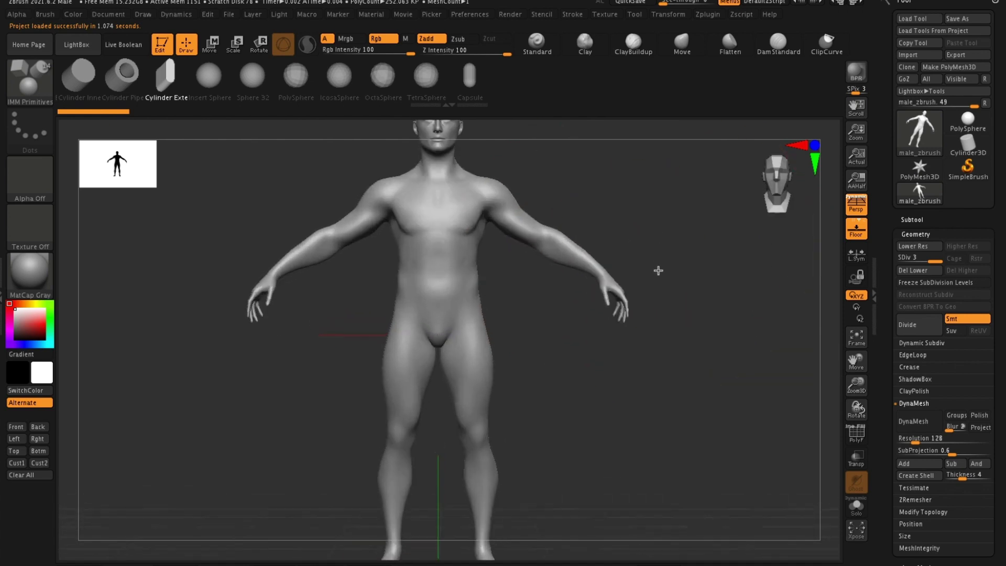
{"action": "mouse_move", "coordinate": [612, 321]}
{"action": "left_mouse_down", "text": "alt"}
{"action": "mouse_move", "coordinate": [600, 335]}
{"action": "mouse_move", "coordinate": [611, 309]}
{"action": "left_mouse_up", "text": "alt"}
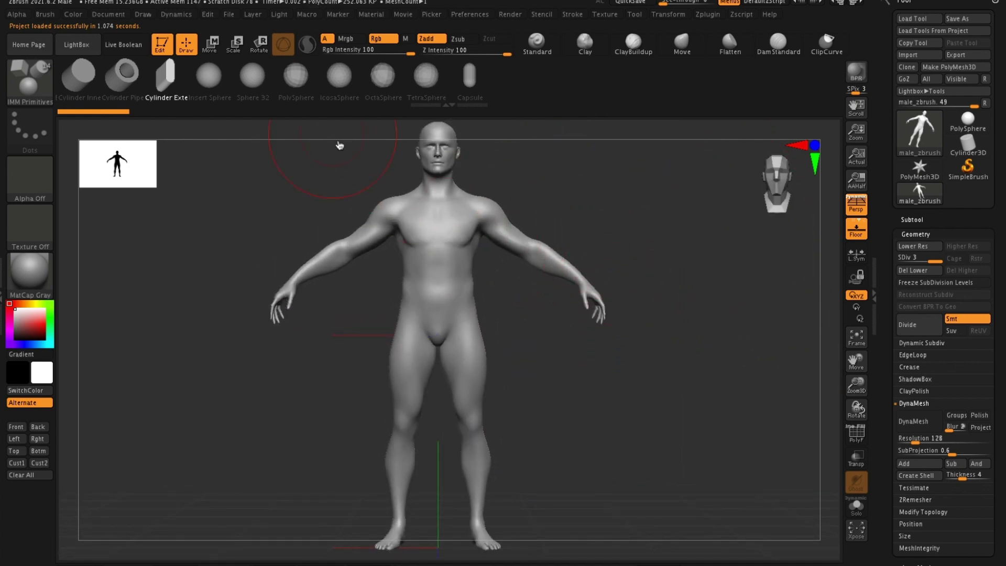
{"action": "left_click", "coordinate": [476, 15]}
Reinitialize ZBrush and draw a Sphere3D onto the canvas in Edit mode.
{"action": "left_click", "coordinate": [517, 35]}
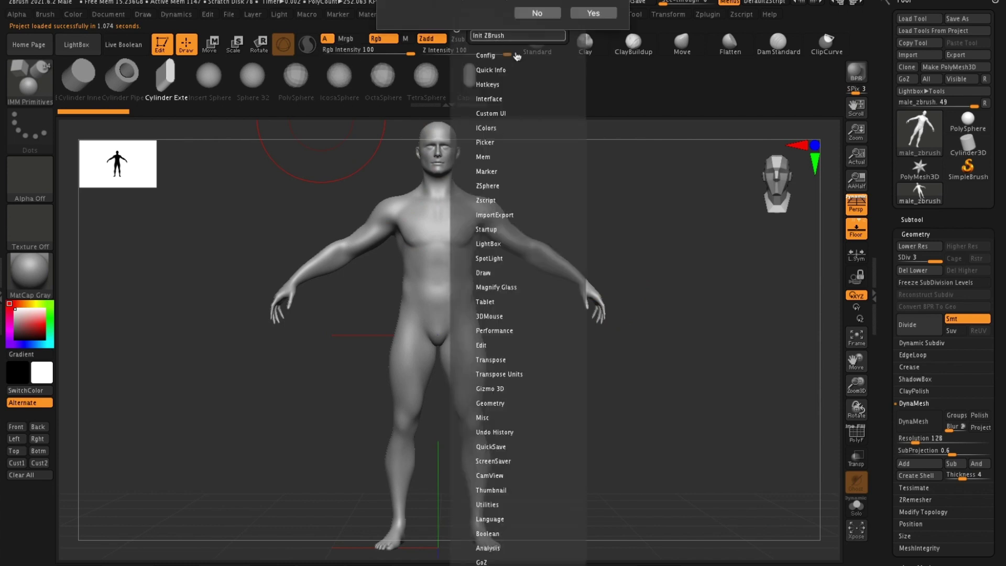
{"action": "left_click", "coordinate": [597, 63]}
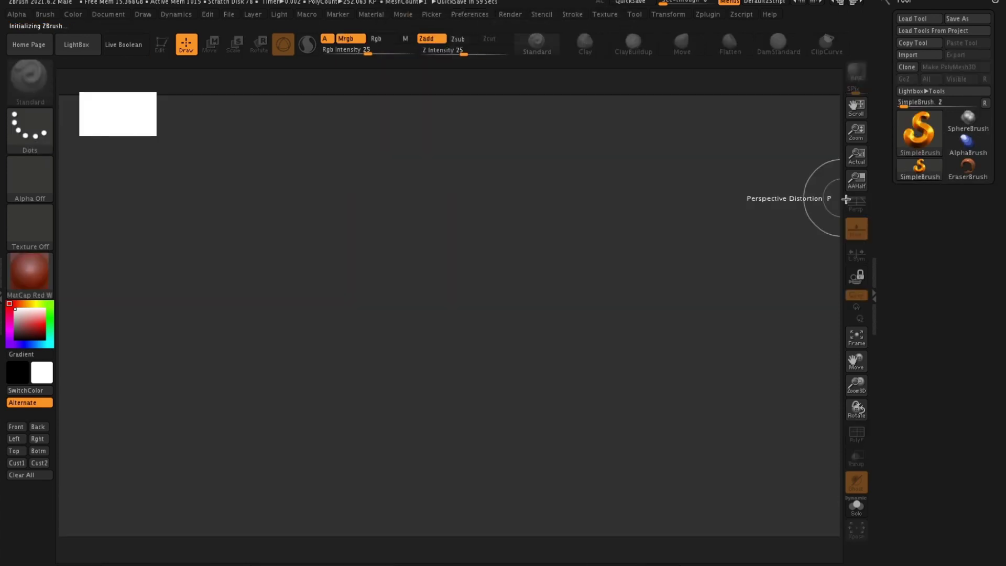
{"action": "left_click", "coordinate": [919, 131]}
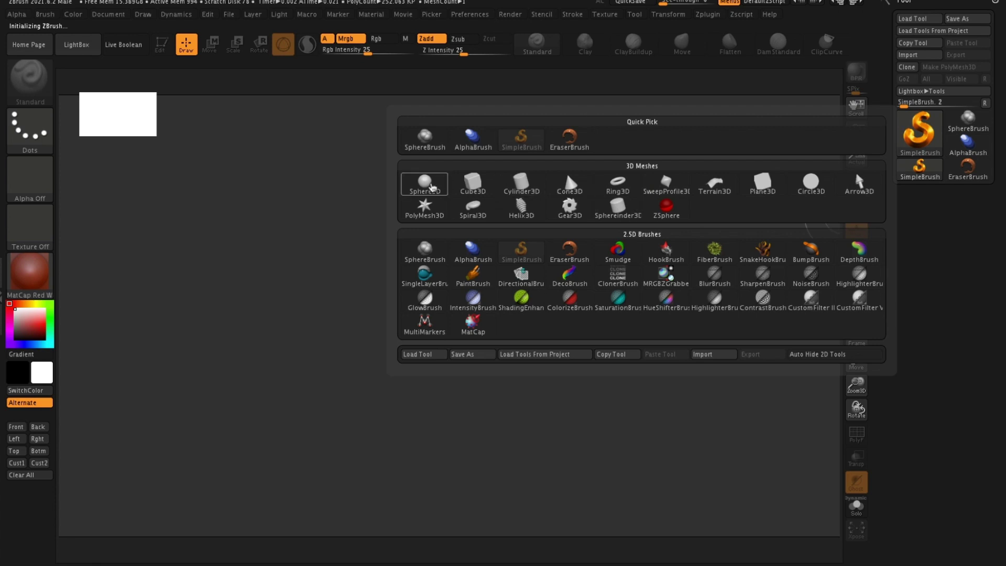
{"action": "left_click", "coordinate": [424, 183]}
{"action": "left_click_drag", "start_coordinate": [448, 295], "coordinate": [604, 258]}
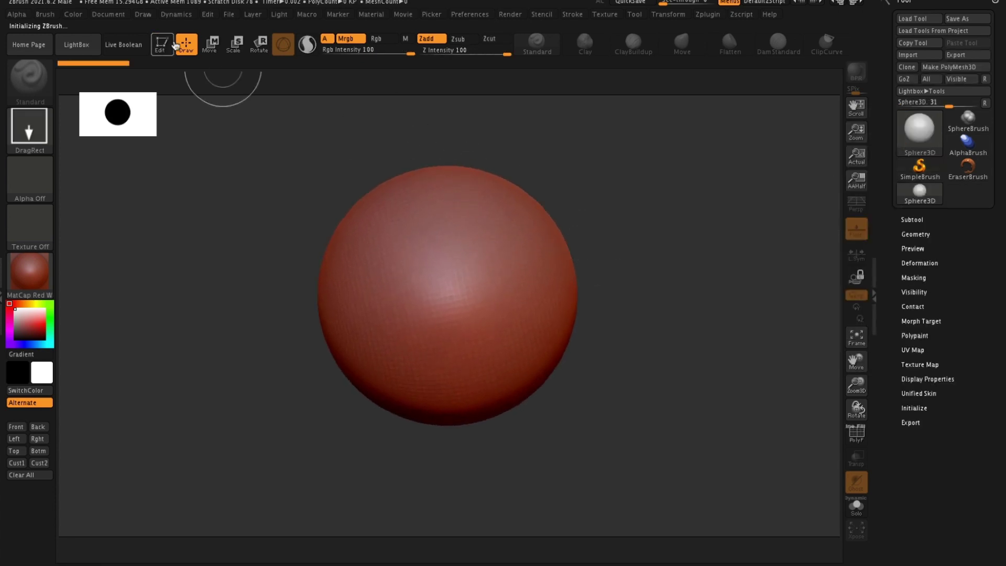
{"action": "key", "text": "t"}
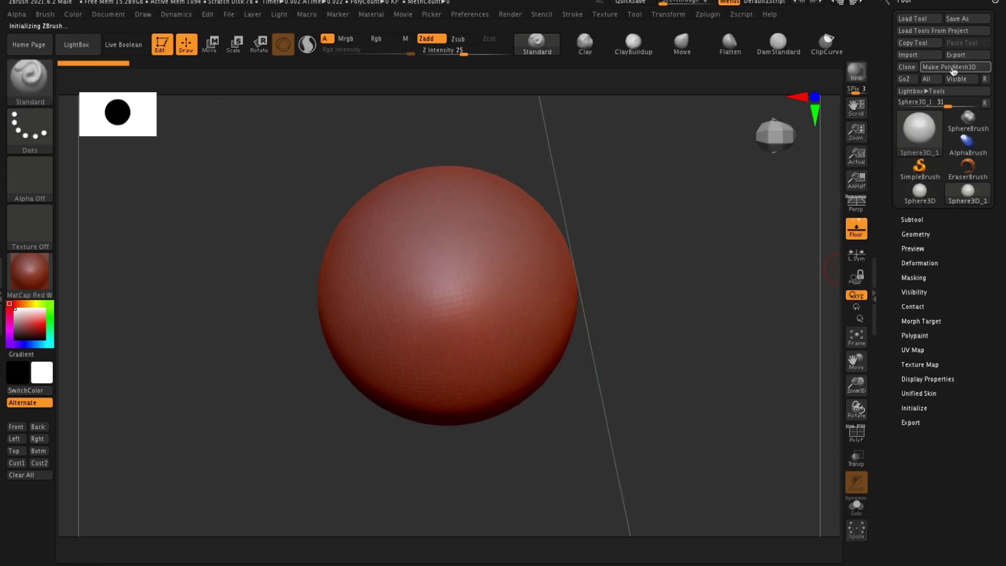
Convert the sphere to PolyMesh3D and reveal the Geometry ShadowBox settings.
{"action": "left_click", "coordinate": [953, 70]}
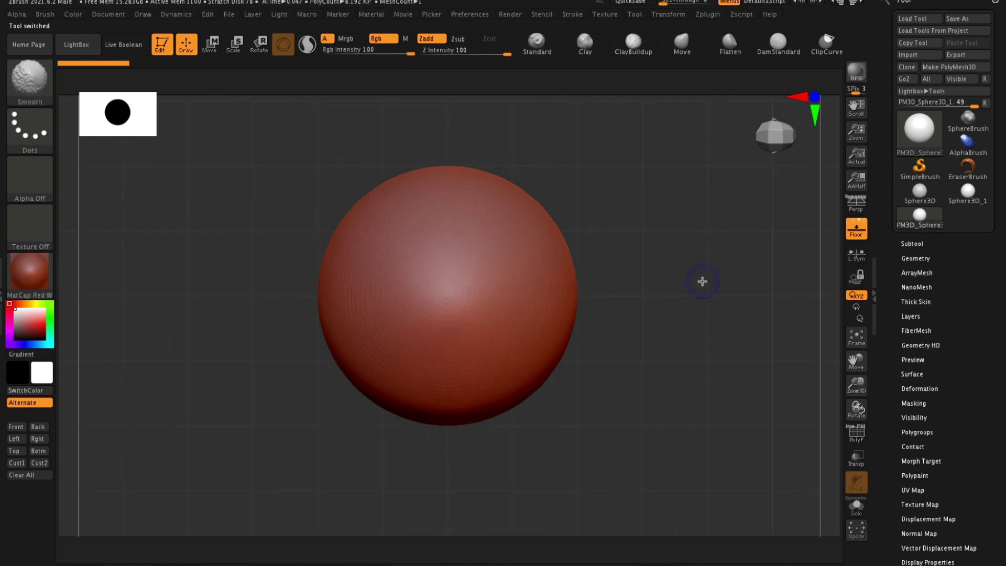
{"action": "left_click", "coordinate": [915, 258]}
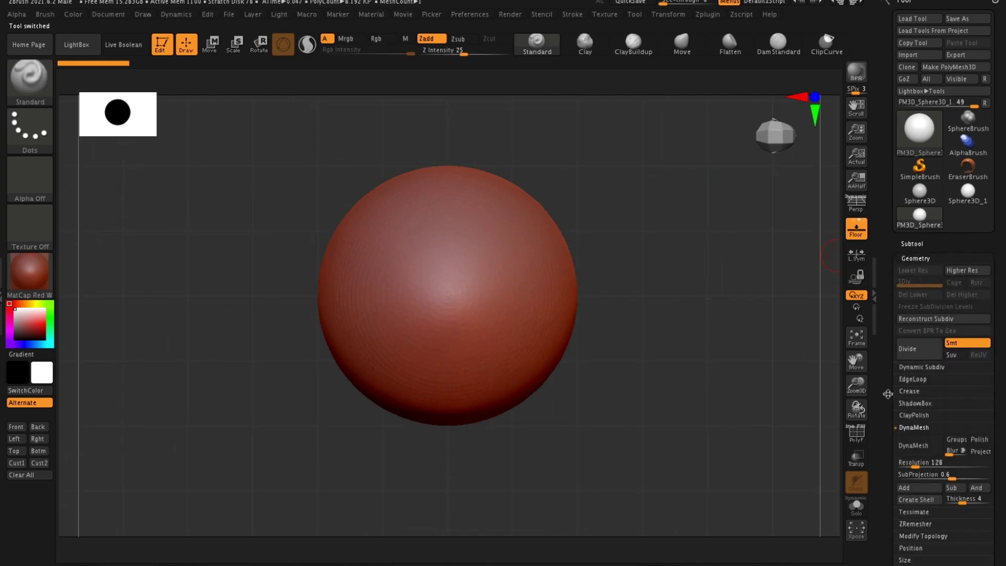
{"action": "left_click_drag", "start_coordinate": [887, 394], "coordinate": [890, 350]}
{"action": "left_click", "coordinate": [926, 361]}
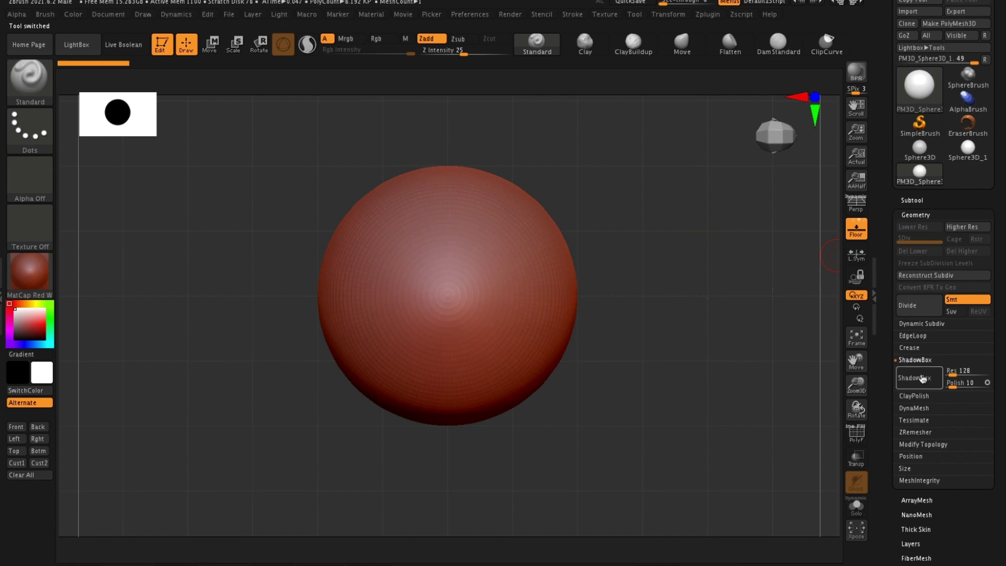
Turn the sphere into a ShadowBox and rotate to a flat front view.
{"action": "left_click", "coordinate": [919, 378]}
{"action": "mouse_move", "coordinate": [697, 360]}
{"action": "left_mouse_down"}
{"action": "mouse_move", "coordinate": [657, 357]}
{"action": "mouse_move", "coordinate": [735, 400]}
{"action": "mouse_move", "coordinate": [728, 397]}
{"action": "left_mouse_up"}
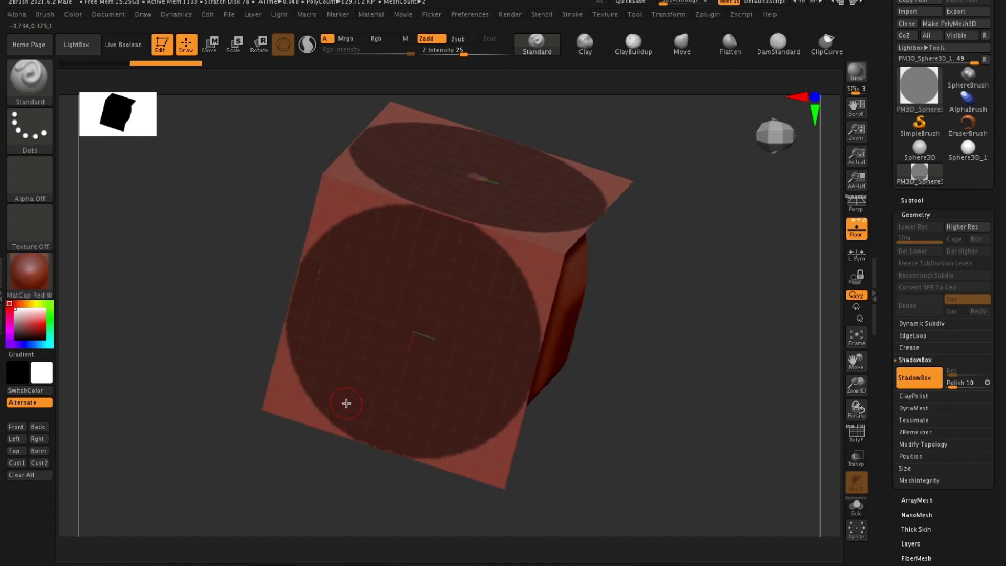
{"action": "mouse_move", "coordinate": [659, 334]}
{"action": "left_mouse_down"}
{"action": "mouse_move", "coordinate": [675, 310]}
{"action": "mouse_move", "coordinate": [684, 339]}
{"action": "mouse_move", "coordinate": [670, 323]}
{"action": "mouse_move", "coordinate": [689, 335]}
{"action": "mouse_move", "coordinate": [663, 329]}
{"action": "left_mouse_up"}
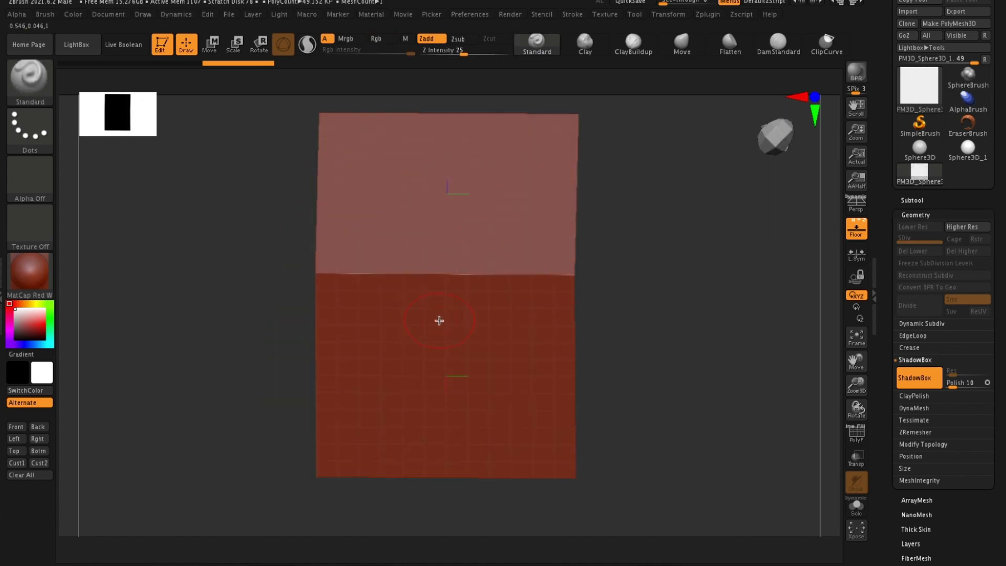
{"action": "left_click_drag", "start_coordinate": [592, 230], "coordinate": [631, 251]}
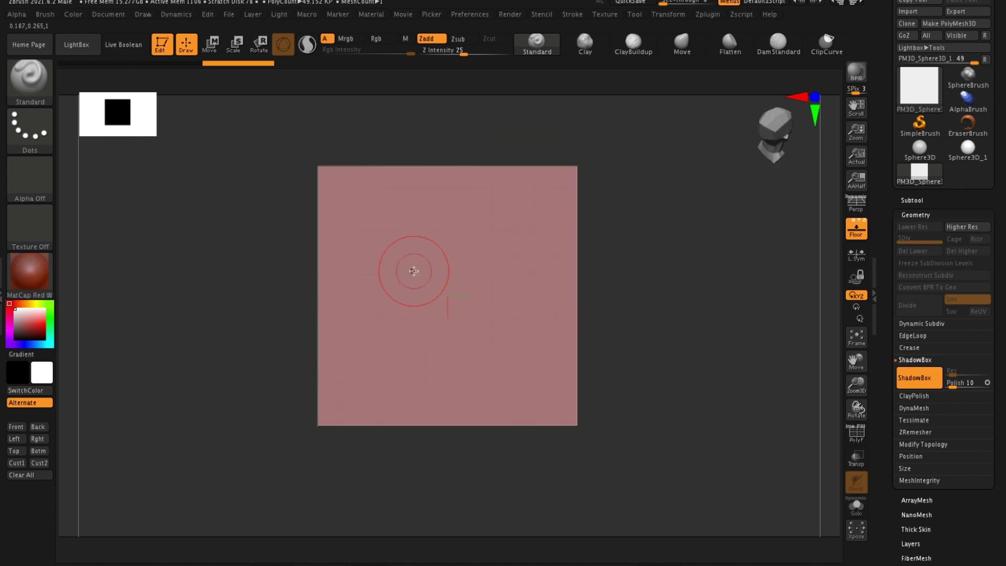
Paint a rounded blob mask on the ShadowBox front plane with MaskPen.
{"action": "left_click", "coordinate": [43, 83], "text": "ctrl"}
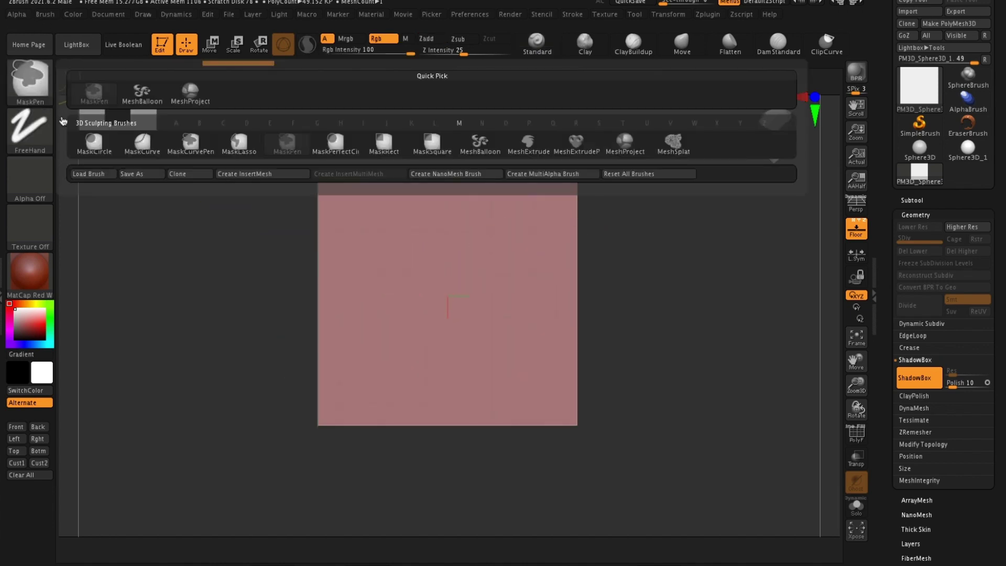
{"action": "mouse_move", "coordinate": [520, 297]}
{"action": "left_mouse_down", "text": "ctrl"}
{"action": "mouse_move", "coordinate": [466, 238]}
{"action": "mouse_move", "coordinate": [372, 272]}
{"action": "mouse_move", "coordinate": [454, 316]}
{"action": "mouse_move", "coordinate": [509, 284]}
{"action": "mouse_move", "coordinate": [393, 309]}
{"action": "mouse_move", "coordinate": [400, 346]}
{"action": "left_mouse_up", "text": "ctrl"}
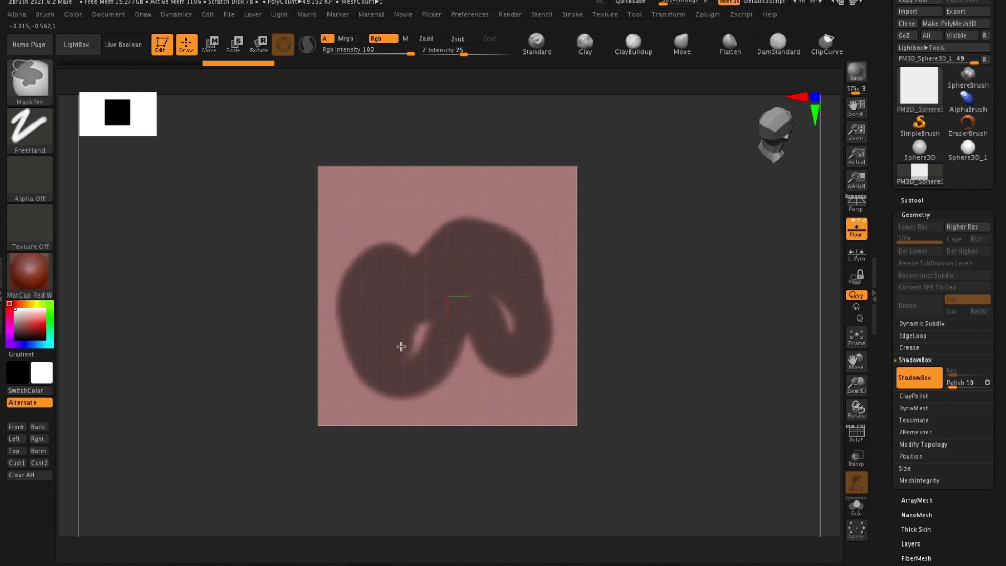
{"action": "mouse_move", "coordinate": [714, 290]}
{"action": "left_mouse_down"}
{"action": "mouse_move", "coordinate": [619, 284]}
{"action": "mouse_move", "coordinate": [652, 297]}
{"action": "mouse_move", "coordinate": [667, 344]}
{"action": "mouse_move", "coordinate": [684, 276]}
{"action": "mouse_move", "coordinate": [714, 292]}
{"action": "mouse_move", "coordinate": [666, 296]}
{"action": "mouse_move", "coordinate": [740, 272]}
{"action": "mouse_move", "coordinate": [602, 328]}
{"action": "mouse_move", "coordinate": [736, 273]}
{"action": "mouse_move", "coordinate": [455, 164]}
{"action": "left_mouse_up"}
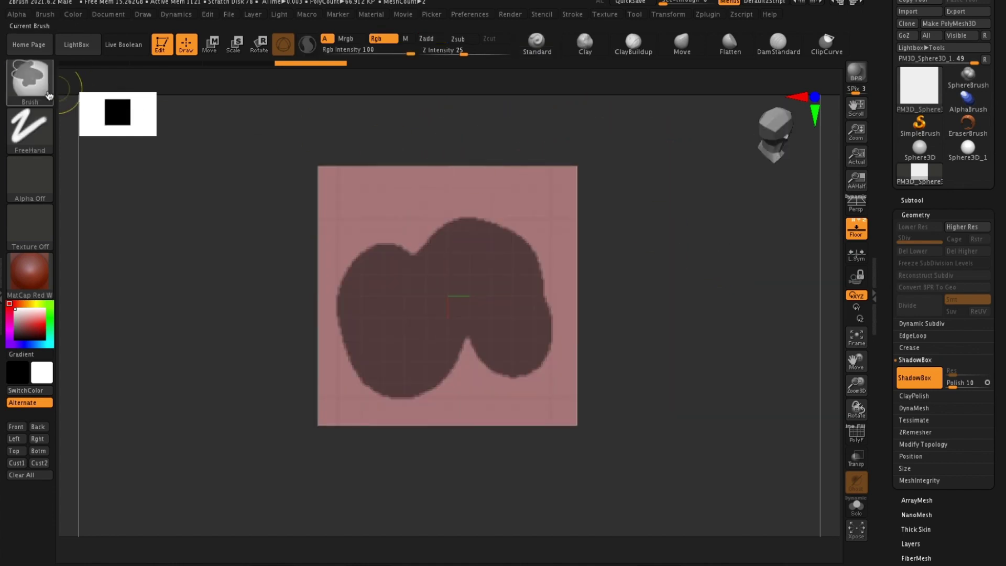
Try a MaskRect rectangle mask on the front plane and orbit to inspect it.
{"action": "left_click", "coordinate": [29, 78], "text": "ctrl"}
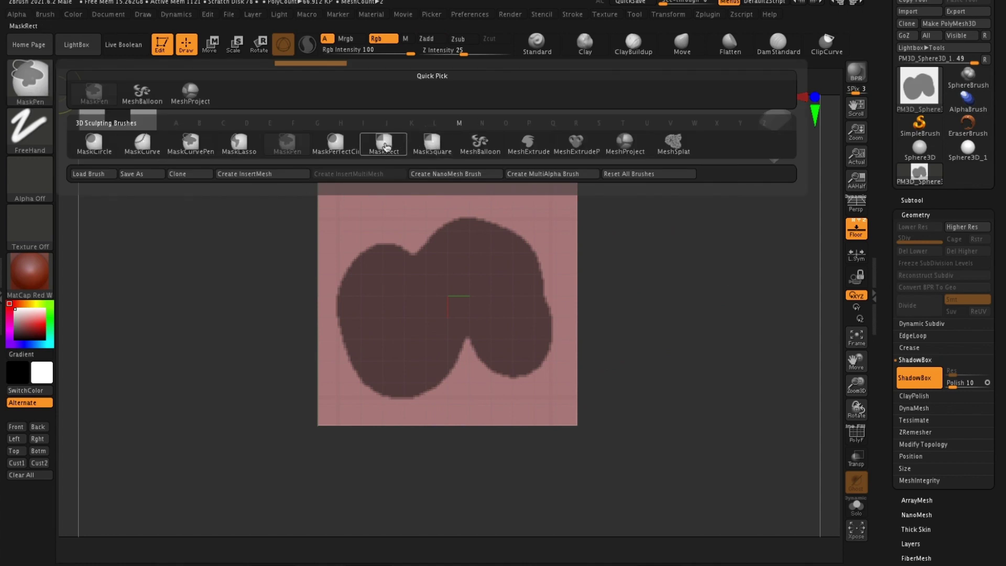
{"action": "left_click", "coordinate": [384, 147]}
{"action": "left_click", "coordinate": [652, 232], "text": "ctrl"}
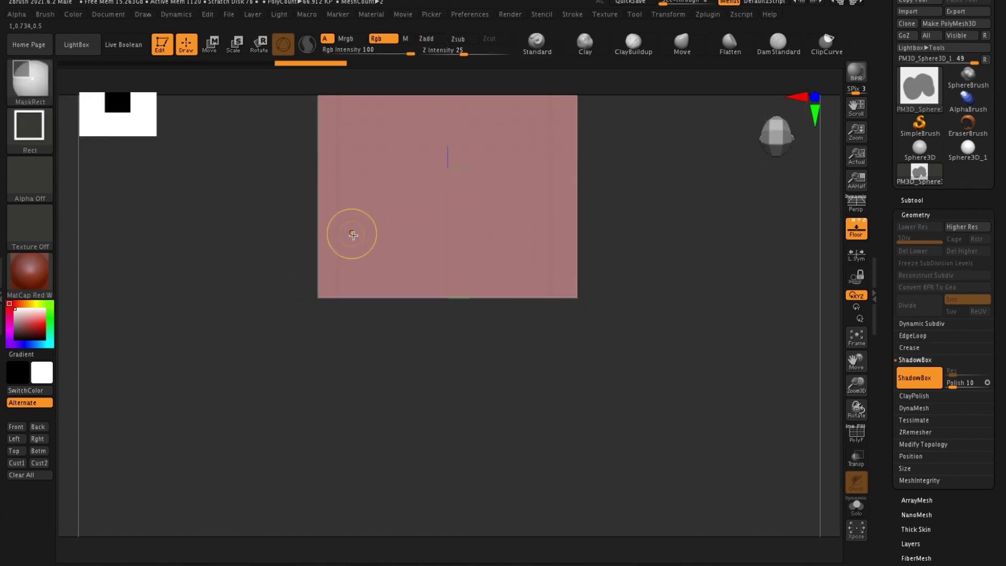
{"action": "left_click_drag", "start_coordinate": [358, 250], "coordinate": [550, 119], "text": "ctrl"}
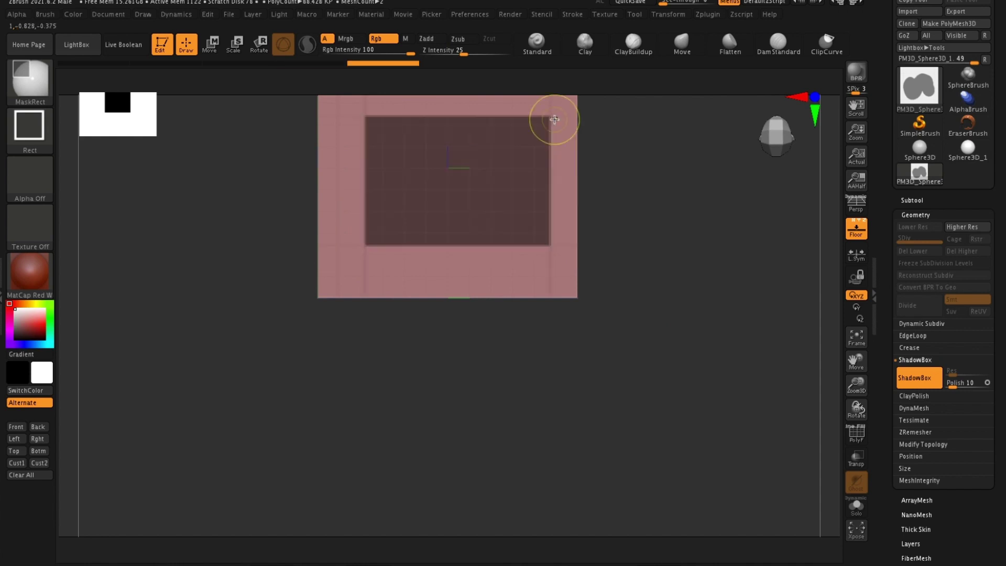
{"action": "mouse_move", "coordinate": [657, 285]}
{"action": "left_mouse_down"}
{"action": "mouse_move", "coordinate": [676, 227]}
{"action": "mouse_move", "coordinate": [651, 285]}
{"action": "mouse_move", "coordinate": [580, 308]}
{"action": "mouse_move", "coordinate": [635, 296]}
{"action": "left_mouse_up"}
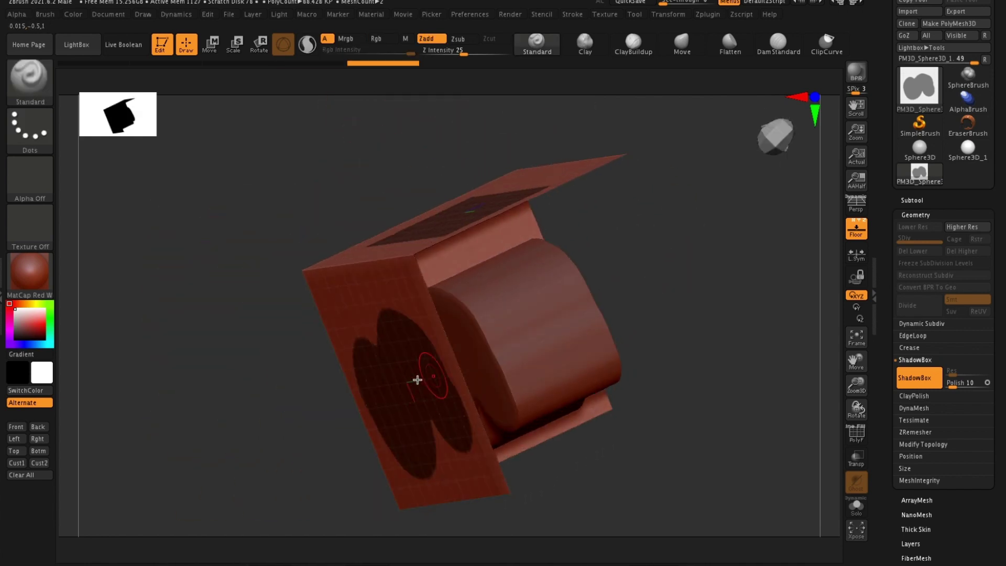
{"action": "left_click_drag", "start_coordinate": [667, 258], "coordinate": [402, 222]}
{"action": "mouse_move", "coordinate": [675, 314]}
{"action": "left_mouse_down"}
{"action": "mouse_move", "coordinate": [662, 190]}
{"action": "mouse_move", "coordinate": [648, 187]}
{"action": "mouse_move", "coordinate": [662, 276]}
{"action": "mouse_move", "coordinate": [691, 227]}
{"action": "mouse_move", "coordinate": [692, 267]}
{"action": "mouse_move", "coordinate": [615, 238]}
{"action": "mouse_move", "coordinate": [664, 287]}
{"action": "mouse_move", "coordinate": [739, 284]}
{"action": "mouse_move", "coordinate": [714, 283]}
{"action": "left_mouse_up"}
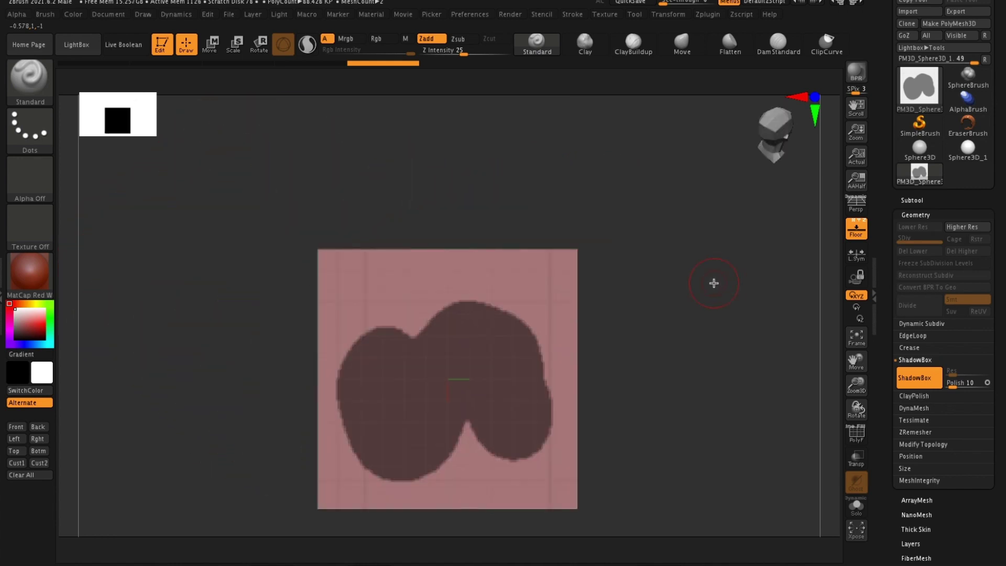
Erase the blob's centre with MaskPen, check it in 3D, and return to front view.
{"action": "key", "text": "ctrl+b"}
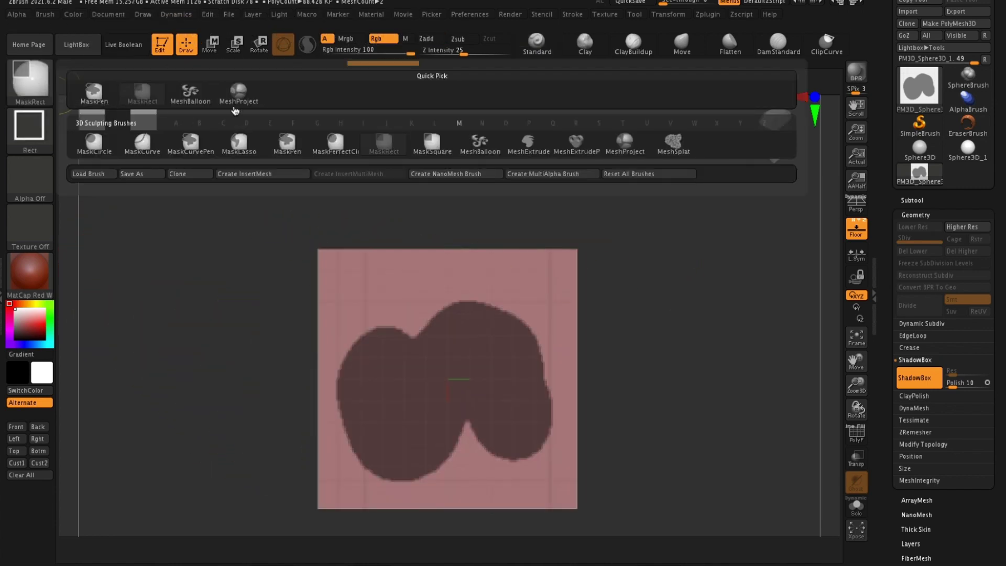
{"action": "left_click", "coordinate": [96, 100], "text": "ctrl"}
{"action": "key", "text": "ctrl"}
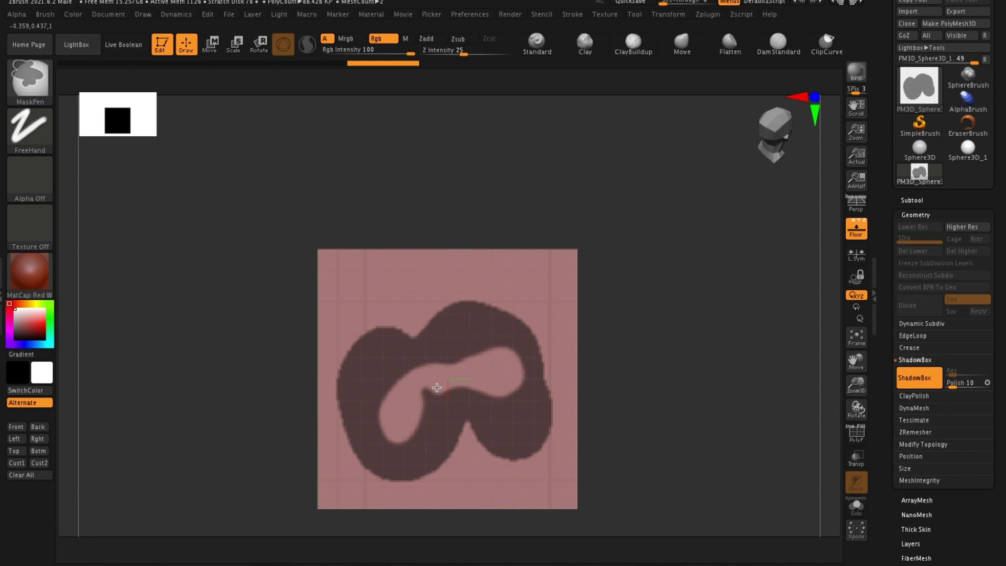
{"action": "mouse_move", "coordinate": [631, 340]}
{"action": "left_mouse_down"}
{"action": "mouse_move", "coordinate": [538, 347]}
{"action": "mouse_move", "coordinate": [514, 337]}
{"action": "mouse_move", "coordinate": [519, 363]}
{"action": "left_mouse_up"}
{"action": "mouse_move", "coordinate": [514, 425]}
{"action": "left_mouse_down"}
{"action": "mouse_move", "coordinate": [674, 332]}
{"action": "mouse_move", "coordinate": [697, 335]}
{"action": "left_mouse_up"}
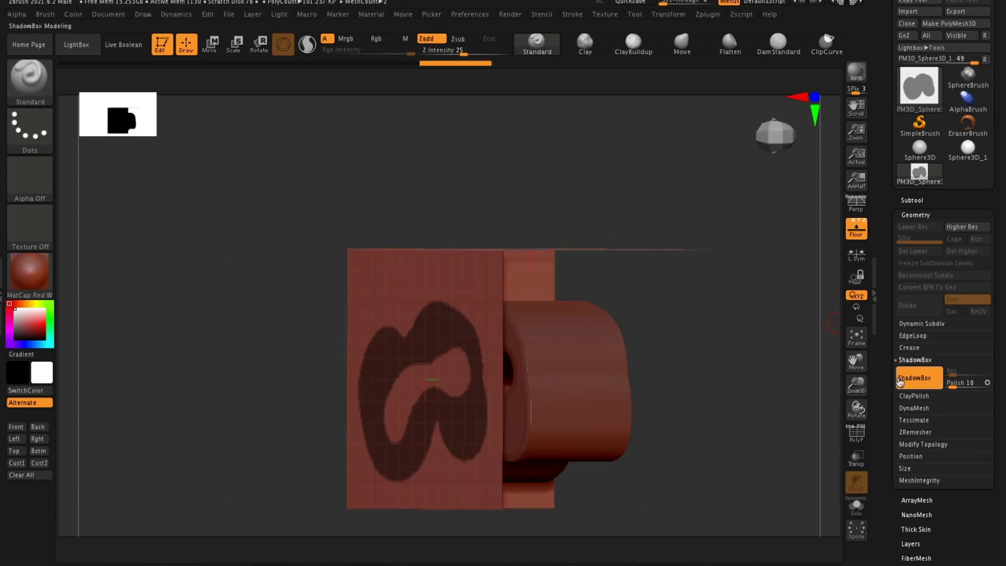
Switch ShadowBox off and orbit the resulting S-shaped loop mesh from several angles.
{"action": "left_click", "coordinate": [911, 384]}
{"action": "mouse_move", "coordinate": [795, 348]}
{"action": "left_mouse_down"}
{"action": "mouse_move", "coordinate": [710, 364]}
{"action": "mouse_move", "coordinate": [734, 323]}
{"action": "mouse_move", "coordinate": [668, 323]}
{"action": "mouse_move", "coordinate": [624, 218]}
{"action": "mouse_move", "coordinate": [612, 251]}
{"action": "mouse_move", "coordinate": [696, 321]}
{"action": "mouse_move", "coordinate": [731, 377]}
{"action": "mouse_move", "coordinate": [520, 230]}
{"action": "left_mouse_up"}
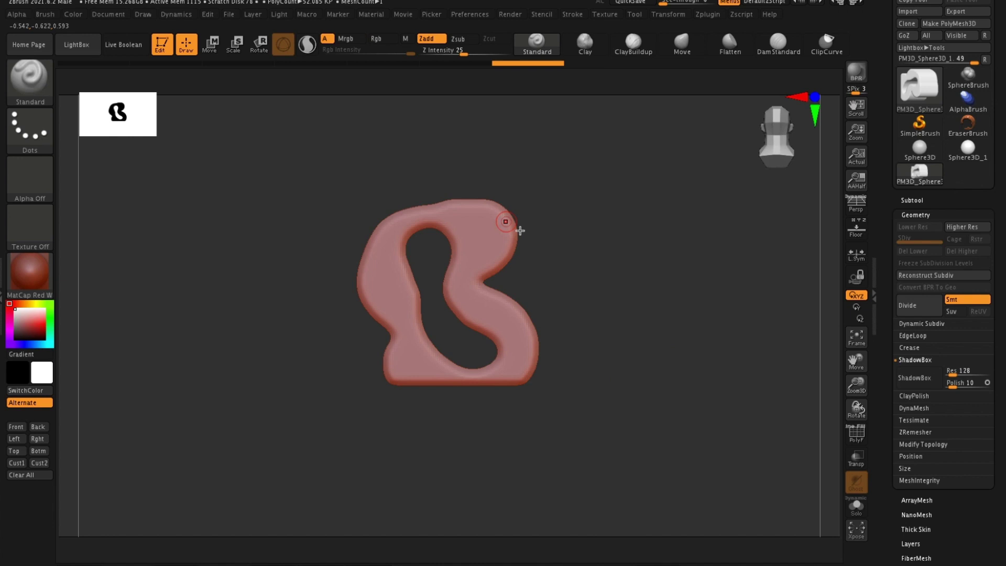
{"action": "mouse_move", "coordinate": [617, 287]}
{"action": "left_mouse_down"}
{"action": "mouse_move", "coordinate": [580, 278]}
{"action": "mouse_move", "coordinate": [511, 234]}
{"action": "mouse_move", "coordinate": [626, 319]}
{"action": "mouse_move", "coordinate": [665, 323]}
{"action": "mouse_move", "coordinate": [633, 258]}
{"action": "mouse_move", "coordinate": [642, 245]}
{"action": "mouse_move", "coordinate": [617, 278]}
{"action": "left_mouse_up"}
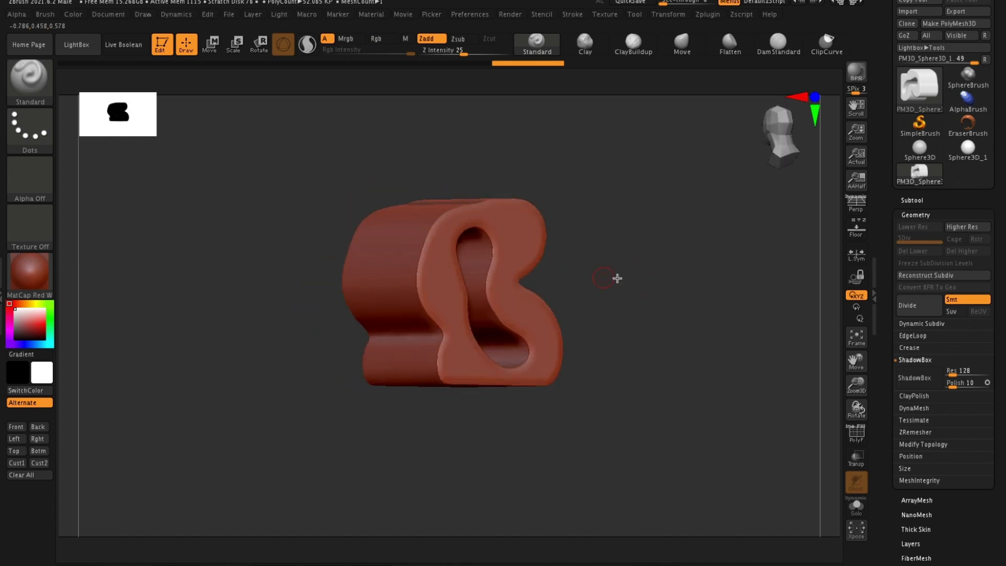
{"action": "left_click_drag", "start_coordinate": [632, 318], "coordinate": [550, 313]}
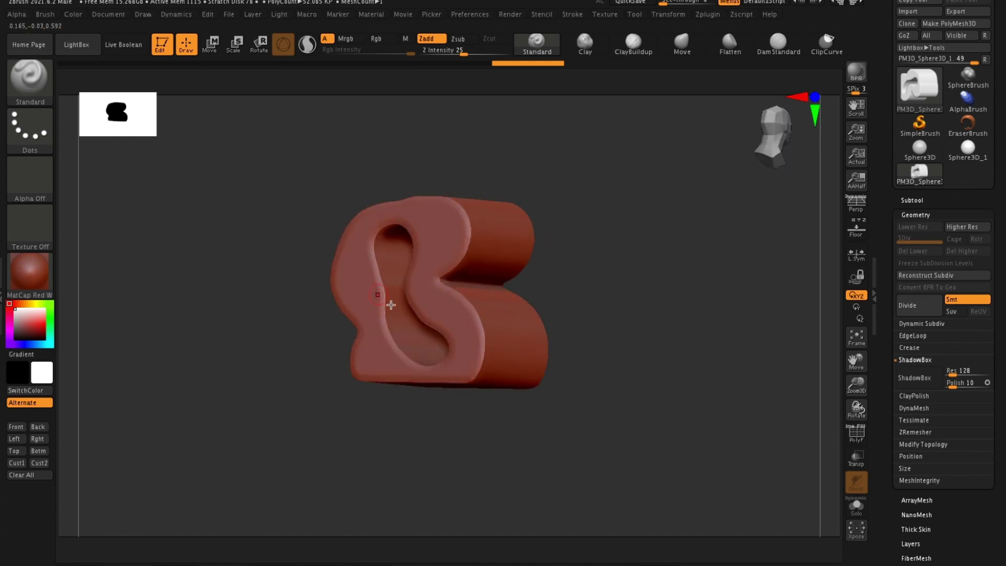
{"action": "mouse_move", "coordinate": [510, 360]}
{"action": "left_mouse_down"}
{"action": "mouse_move", "coordinate": [613, 332]}
{"action": "mouse_move", "coordinate": [692, 350]}
{"action": "mouse_move", "coordinate": [739, 332]}
{"action": "mouse_move", "coordinate": [773, 341]}
{"action": "mouse_move", "coordinate": [604, 294]}
{"action": "mouse_move", "coordinate": [633, 278]}
{"action": "mouse_move", "coordinate": [622, 299]}
{"action": "mouse_move", "coordinate": [632, 312]}
{"action": "mouse_move", "coordinate": [617, 283]}
{"action": "mouse_move", "coordinate": [620, 302]}
{"action": "mouse_move", "coordinate": [660, 315]}
{"action": "mouse_move", "coordinate": [683, 337]}
{"action": "mouse_move", "coordinate": [671, 335]}
{"action": "left_mouse_up"}
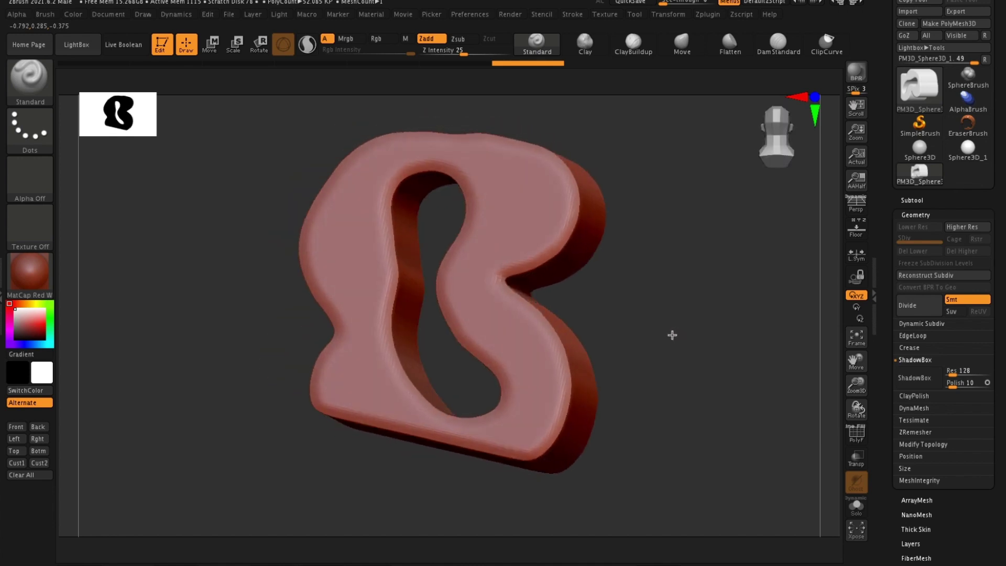
Reinitialize ZBrush and draw a Cube3D onto the canvas in Edit mode.
{"action": "left_click", "coordinate": [478, 18]}
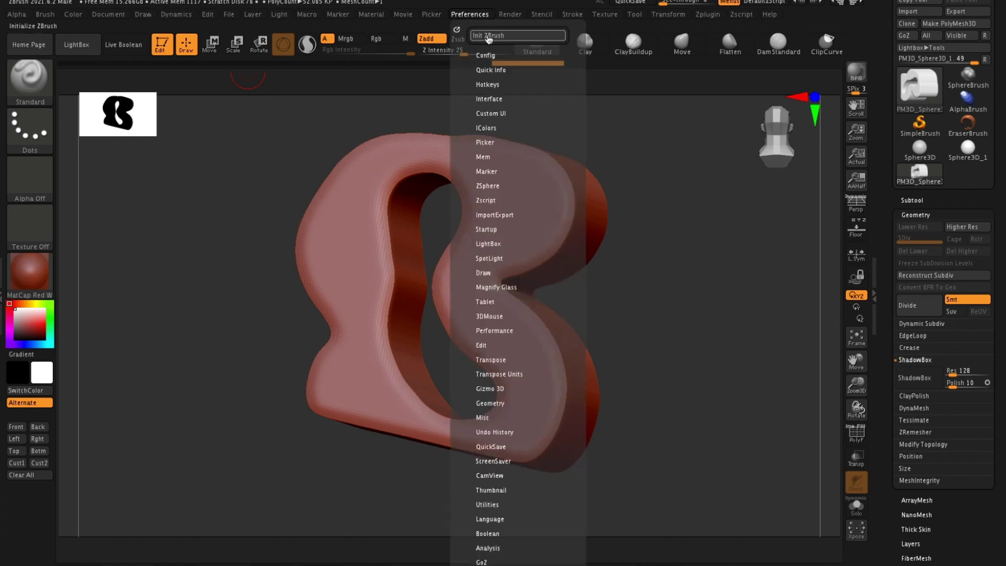
{"action": "left_click", "coordinate": [495, 36]}
{"action": "left_click", "coordinate": [587, 65]}
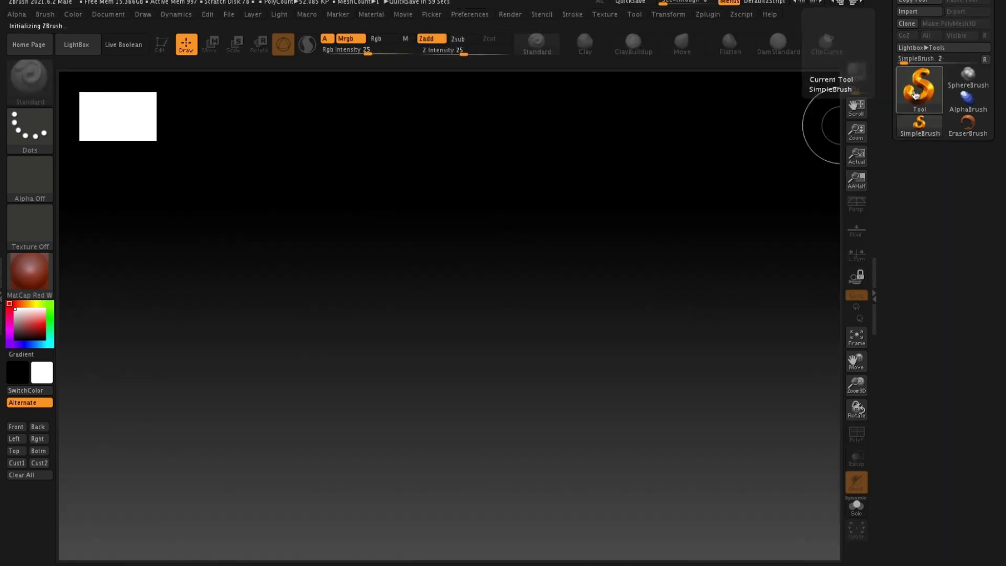
{"action": "left_click", "coordinate": [919, 86]}
{"action": "left_click", "coordinate": [480, 139]}
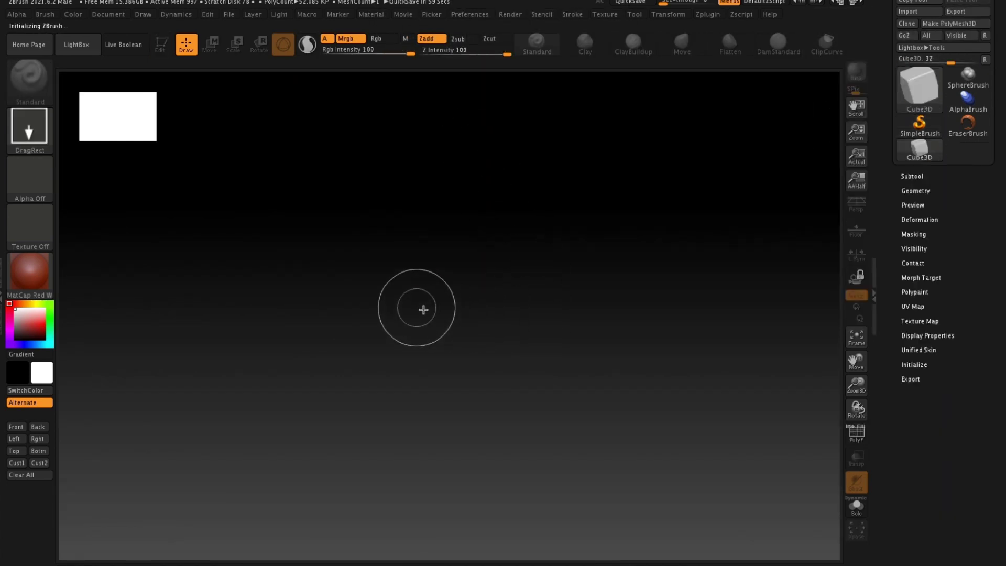
{"action": "mouse_move", "coordinate": [569, 258]}
{"action": "left_mouse_down"}
{"action": "mouse_move", "coordinate": [647, 263]}
{"action": "mouse_move", "coordinate": [695, 301]}
{"action": "left_mouse_up"}
{"action": "key", "text": "t"}
Make the cube a PolyMesh3D, testing a corner smooth and then undoing it.
{"action": "right_click_drag", "start_coordinate": [695, 300], "coordinate": [671, 256], "text": "ctrl"}
{"action": "left_click_drag", "start_coordinate": [671, 257], "coordinate": [669, 269]}
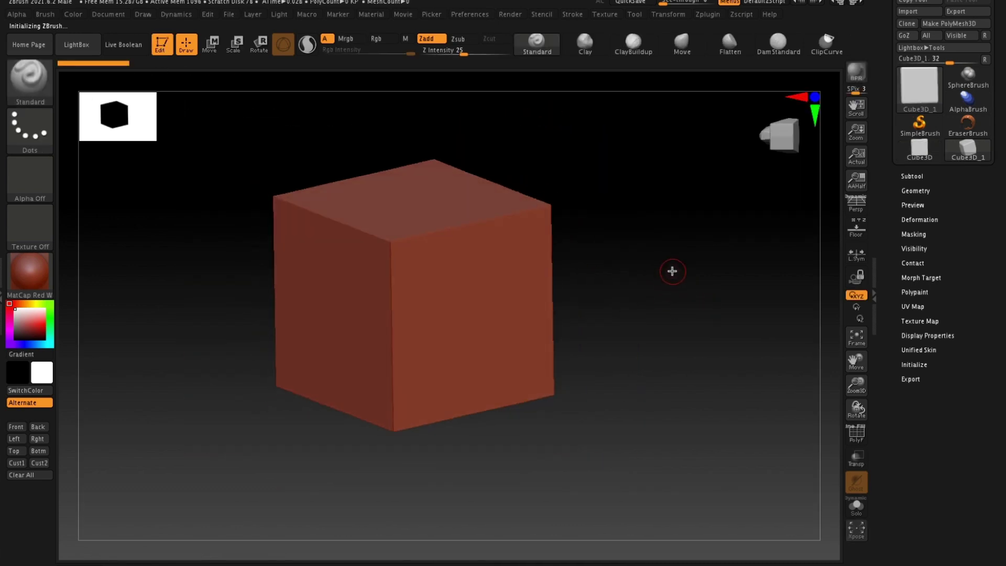
{"action": "right_click_drag", "start_coordinate": [669, 269], "coordinate": [665, 319], "text": "ctrl"}
{"action": "left_click", "coordinate": [909, 177]}
{"action": "left_click", "coordinate": [941, 23]}
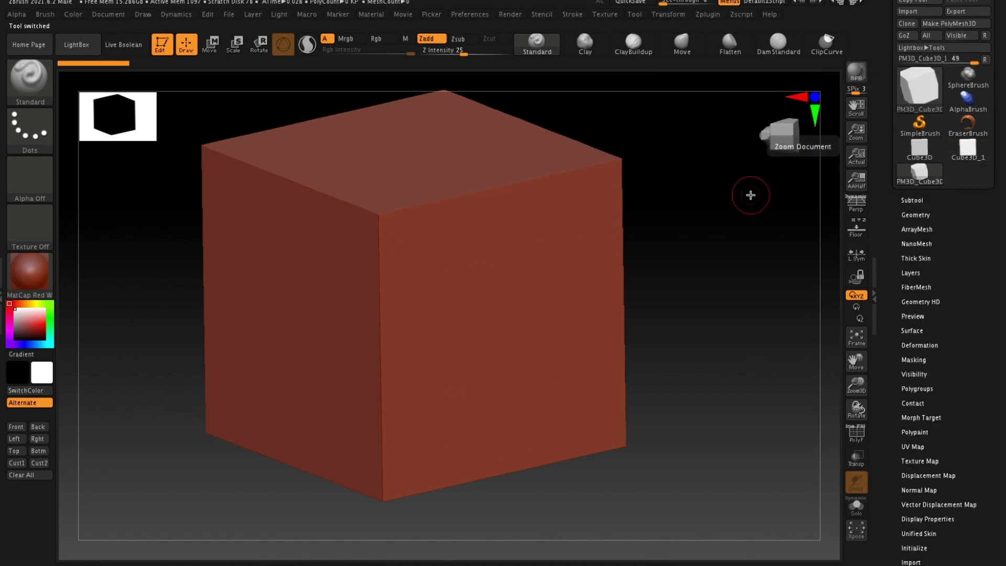
{"action": "mouse_move", "coordinate": [402, 220]}
{"action": "left_mouse_down", "text": "shift"}
{"action": "mouse_move", "coordinate": [371, 238]}
{"action": "mouse_move", "coordinate": [305, 332]}
{"action": "mouse_move", "coordinate": [493, 264]}
{"action": "left_mouse_up", "text": "shift"}
{"action": "mouse_move", "coordinate": [644, 273]}
{"action": "left_mouse_down"}
{"action": "mouse_move", "coordinate": [696, 263]}
{"action": "mouse_move", "coordinate": [264, 296]}
{"action": "left_mouse_up"}
{"action": "key", "text": "ctrl+z"}
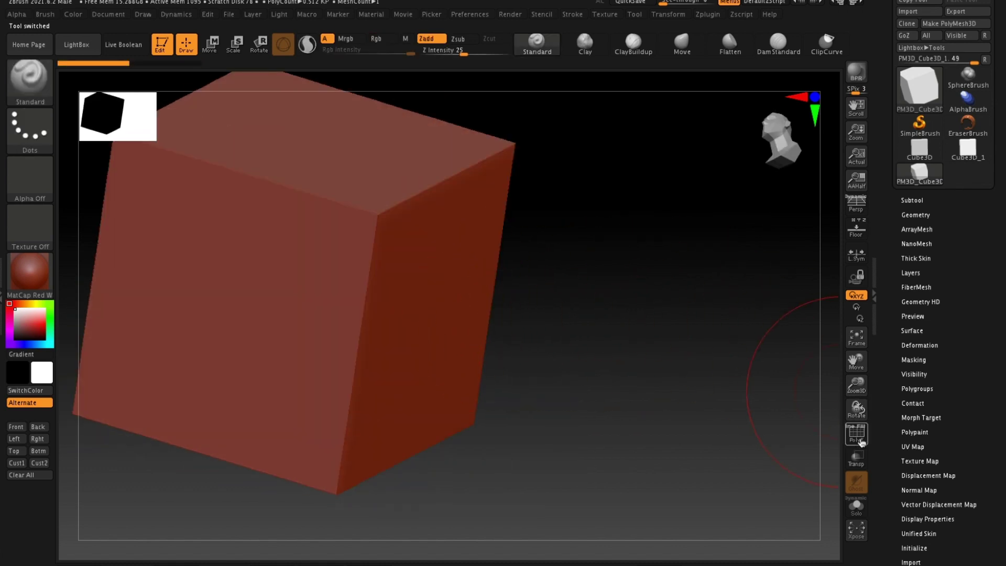
Smooth the cube's top corner, show the PolyFrame wireframe, and enable Sculptris Pro.
{"action": "left_click", "coordinate": [861, 441]}
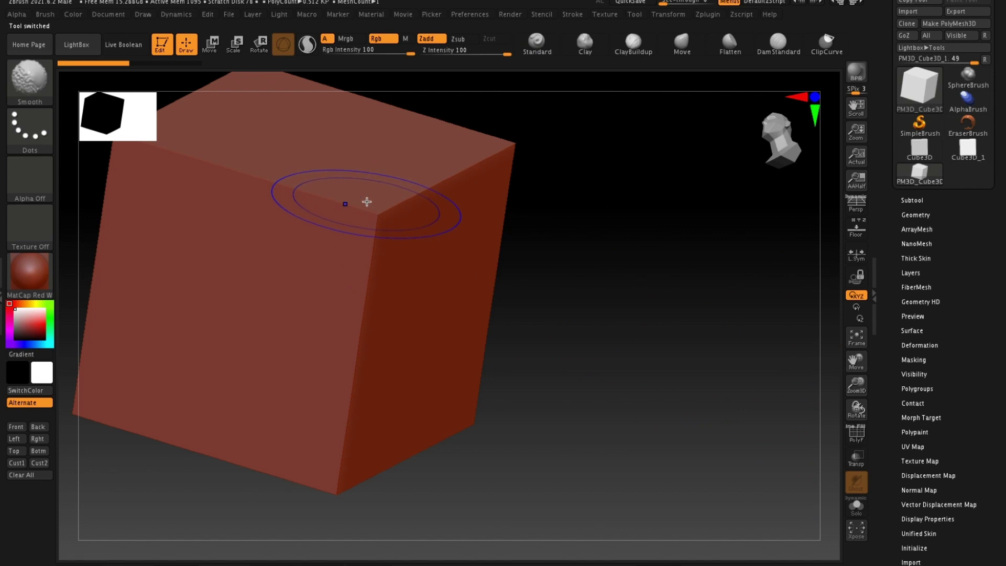
{"action": "left_click_drag", "start_coordinate": [366, 199], "coordinate": [377, 210], "text": "shift"}
{"action": "left_click", "coordinate": [852, 433]}
{"action": "mouse_move", "coordinate": [590, 310]}
{"action": "left_mouse_down"}
{"action": "mouse_move", "coordinate": [689, 343]}
{"action": "mouse_move", "coordinate": [227, 116]}
{"action": "left_mouse_up"}
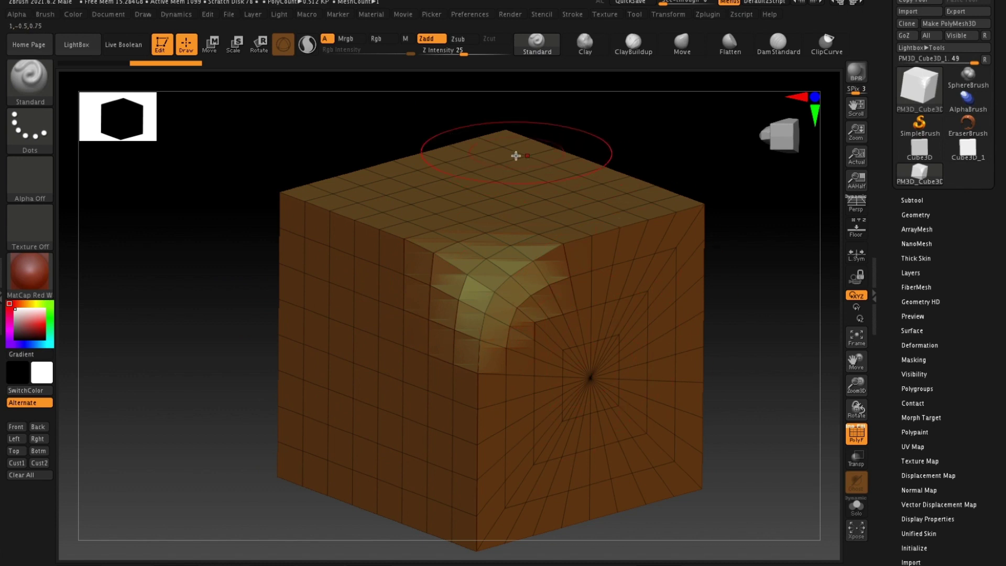
{"action": "left_click", "coordinate": [306, 44]}
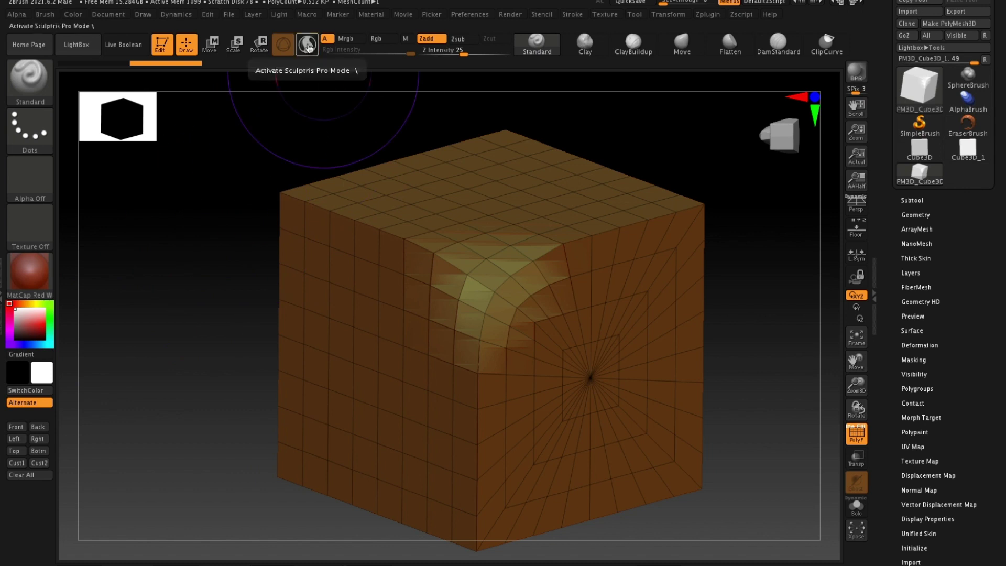
Build a rough clay patch on the cube's left face with ClayBuildup, hiding the wireframe.
{"action": "left_click", "coordinate": [39, 89]}
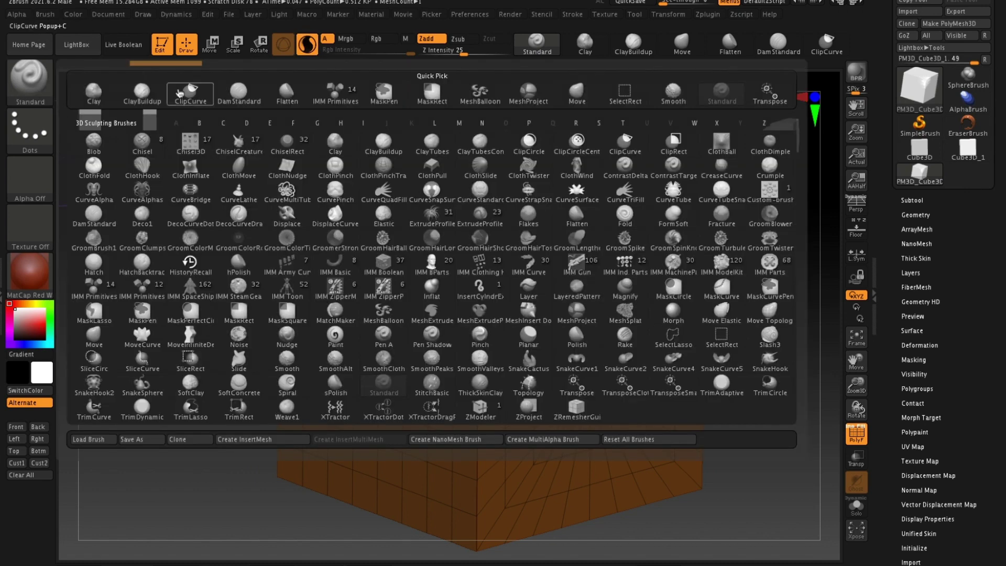
{"action": "left_click", "coordinate": [142, 94]}
{"action": "mouse_move", "coordinate": [327, 327]}
{"action": "left_mouse_down"}
{"action": "mouse_move", "coordinate": [312, 364]}
{"action": "mouse_move", "coordinate": [350, 328]}
{"action": "mouse_move", "coordinate": [334, 325]}
{"action": "left_mouse_up"}
{"action": "mouse_move", "coordinate": [334, 325]}
{"action": "right_mouse_down"}
{"action": "mouse_move", "coordinate": [224, 352]}
{"action": "mouse_move", "coordinate": [218, 283]}
{"action": "mouse_move", "coordinate": [226, 415]}
{"action": "mouse_move", "coordinate": [321, 421]}
{"action": "right_mouse_up"}
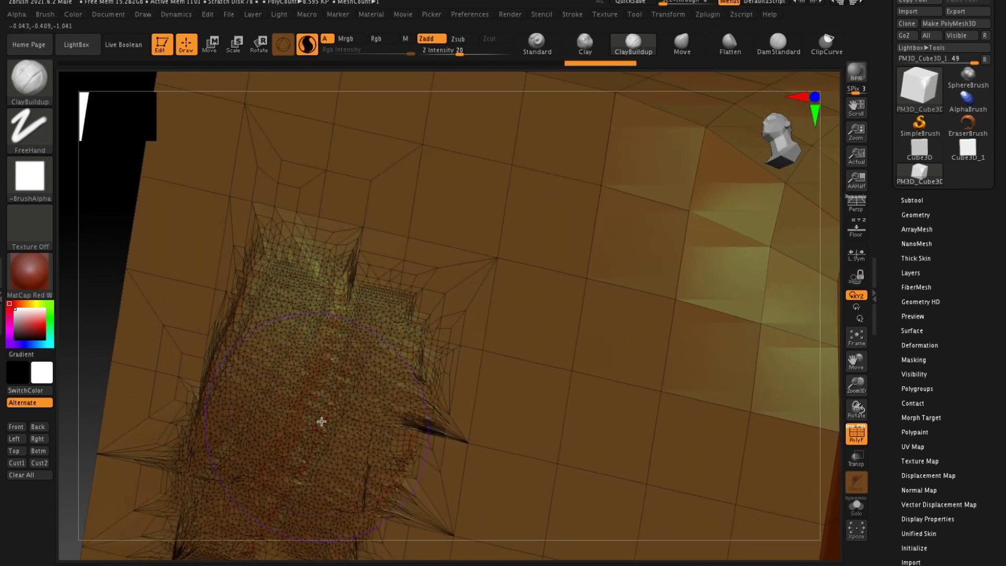
{"action": "left_click", "coordinate": [854, 437]}
Smooth the left-face clay patch into a rounded lump.
{"action": "mouse_move", "coordinate": [831, 443]}
{"action": "left_mouse_down", "text": "alt"}
{"action": "mouse_move", "coordinate": [801, 381]}
{"action": "mouse_move", "coordinate": [620, 236]}
{"action": "left_mouse_up", "text": "alt"}
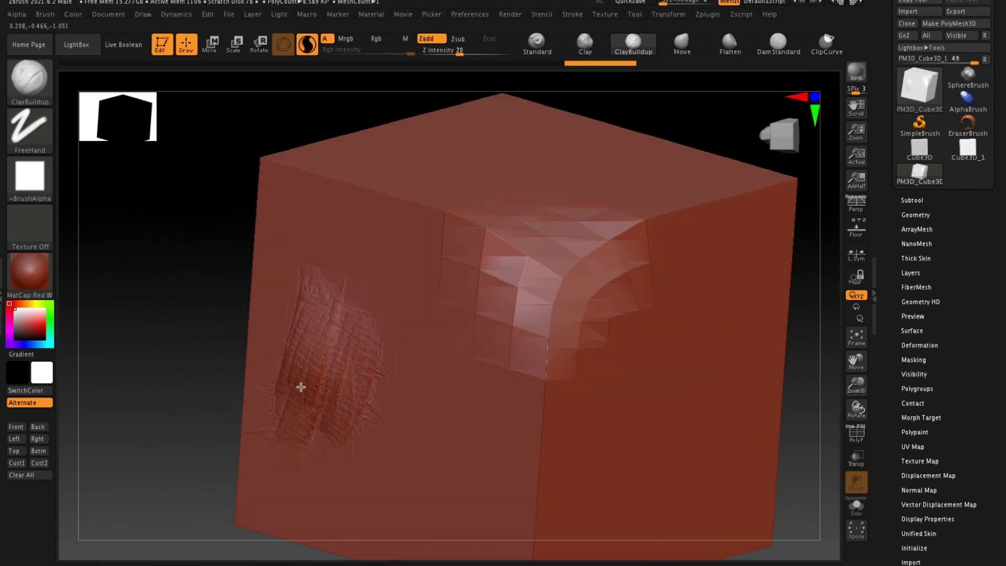
{"action": "key", "text": "shift"}
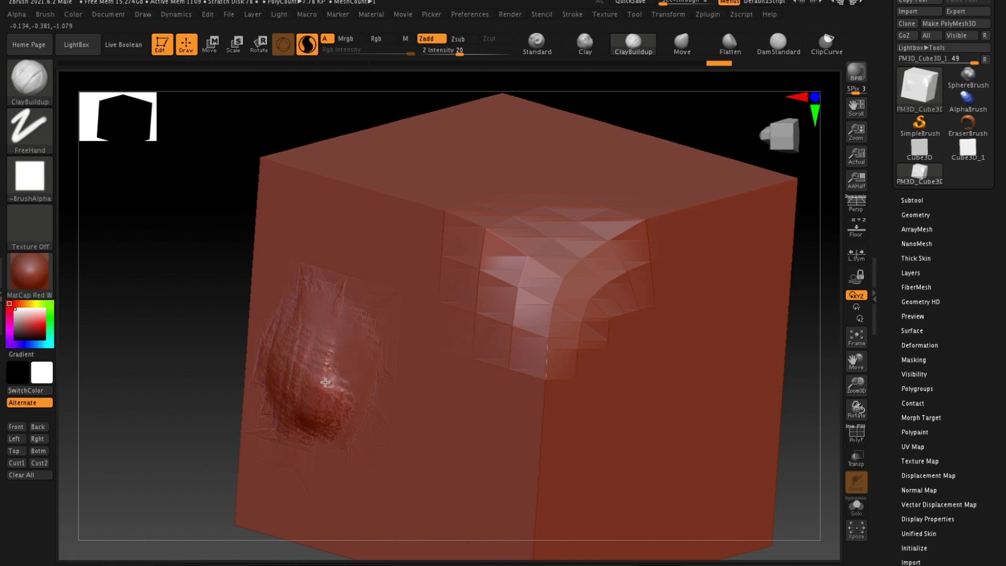
{"action": "left_click_drag", "start_coordinate": [324, 366], "coordinate": [321, 299], "text": "shift"}
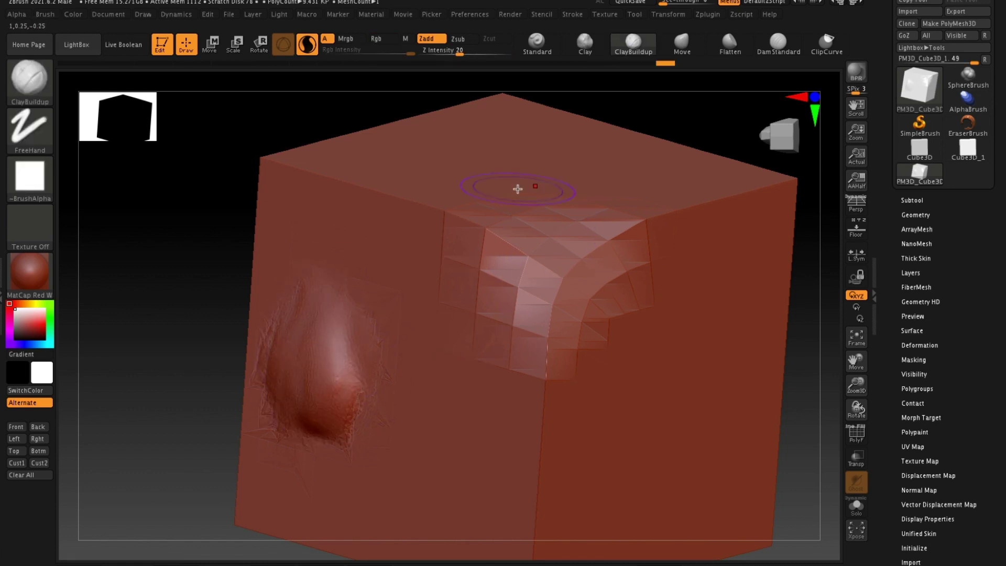
{"action": "left_click_drag", "start_coordinate": [808, 332], "coordinate": [613, 265]}
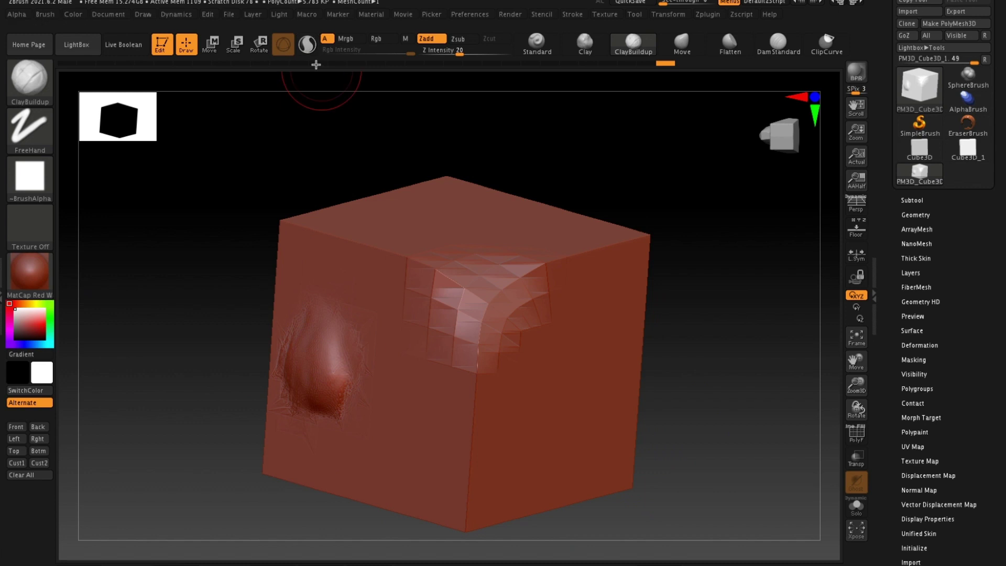
{"action": "left_click", "coordinate": [916, 213]}
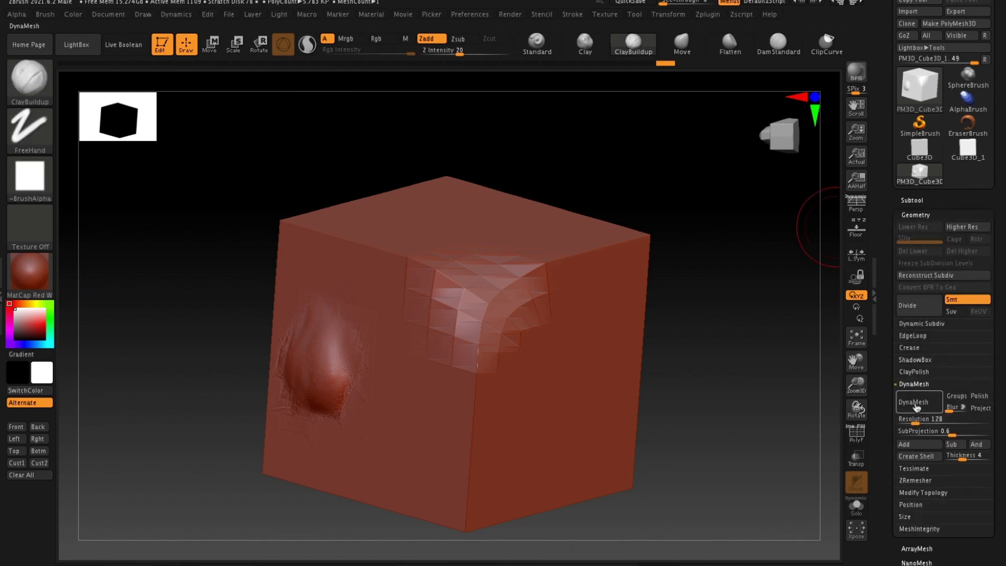
DynaMesh the cube, inspect its wireframe from several angles, then return to front view.
{"action": "left_click", "coordinate": [915, 408]}
{"action": "key", "text": "shift+f"}
{"action": "mouse_move", "coordinate": [767, 383]}
{"action": "left_mouse_down"}
{"action": "mouse_move", "coordinate": [765, 348]}
{"action": "mouse_move", "coordinate": [779, 347]}
{"action": "left_mouse_up"}
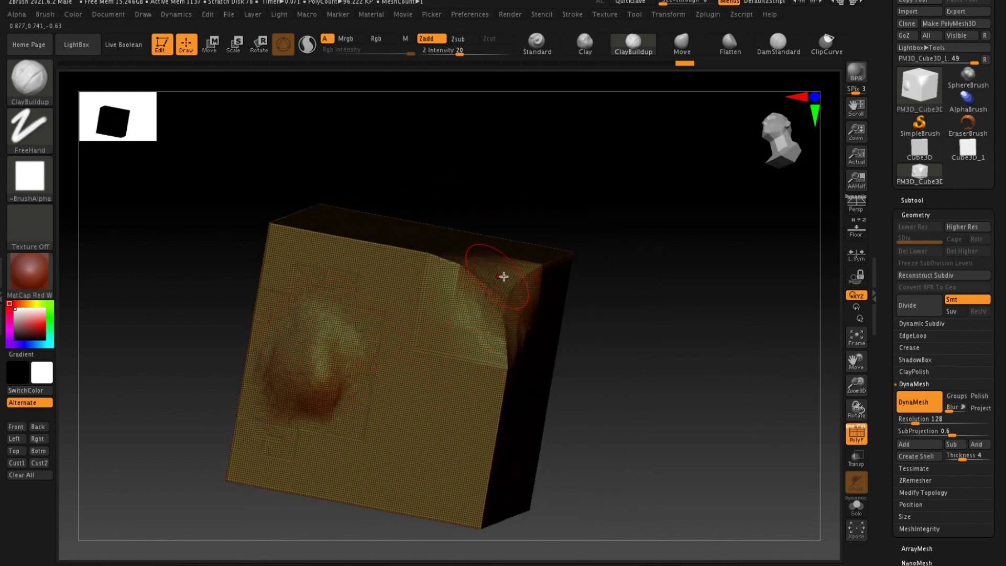
{"action": "left_click_drag", "start_coordinate": [644, 331], "coordinate": [460, 281]}
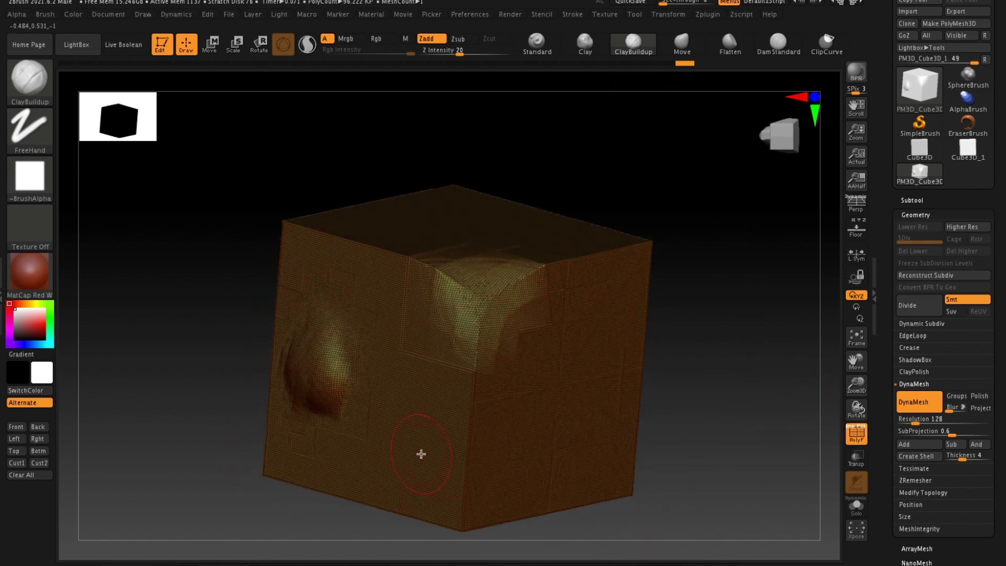
{"action": "left_click_drag", "start_coordinate": [703, 337], "coordinate": [702, 338]}
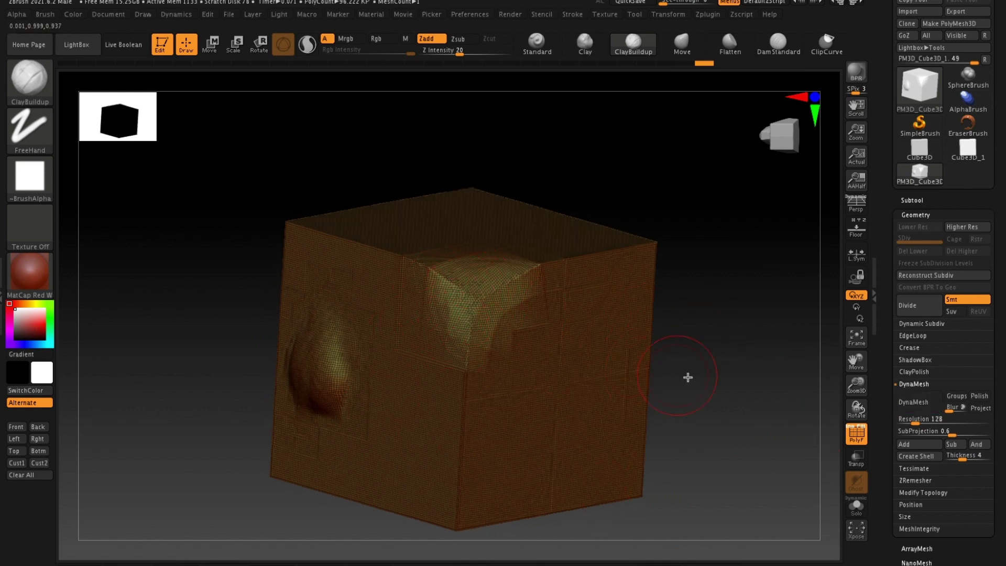
{"action": "left_click", "coordinate": [851, 438]}
{"action": "mouse_move", "coordinate": [749, 346]}
{"action": "left_mouse_down"}
{"action": "mouse_move", "coordinate": [747, 370]}
{"action": "mouse_move", "coordinate": [740, 341]}
{"action": "mouse_move", "coordinate": [707, 351]}
{"action": "left_mouse_up"}
{"action": "key", "text": "shift"}
{"action": "mouse_move", "coordinate": [621, 330]}
{"action": "left_mouse_down"}
{"action": "mouse_move", "coordinate": [637, 317]}
{"action": "mouse_move", "coordinate": [648, 321]}
{"action": "mouse_move", "coordinate": [629, 329]}
{"action": "mouse_move", "coordinate": [636, 336]}
{"action": "mouse_move", "coordinate": [653, 319]}
{"action": "mouse_move", "coordinate": [651, 328]}
{"action": "mouse_move", "coordinate": [671, 324]}
{"action": "left_mouse_up"}
Turn on the floor grid and orbit to view the cube's side, front and right faces.
{"action": "mouse_move", "coordinate": [459, 336]}
{"action": "left_mouse_down", "text": "shift"}
{"action": "mouse_move", "coordinate": [567, 334]}
{"action": "mouse_move", "coordinate": [624, 252]}
{"action": "mouse_move", "coordinate": [573, 299]}
{"action": "left_mouse_up", "text": "shift"}
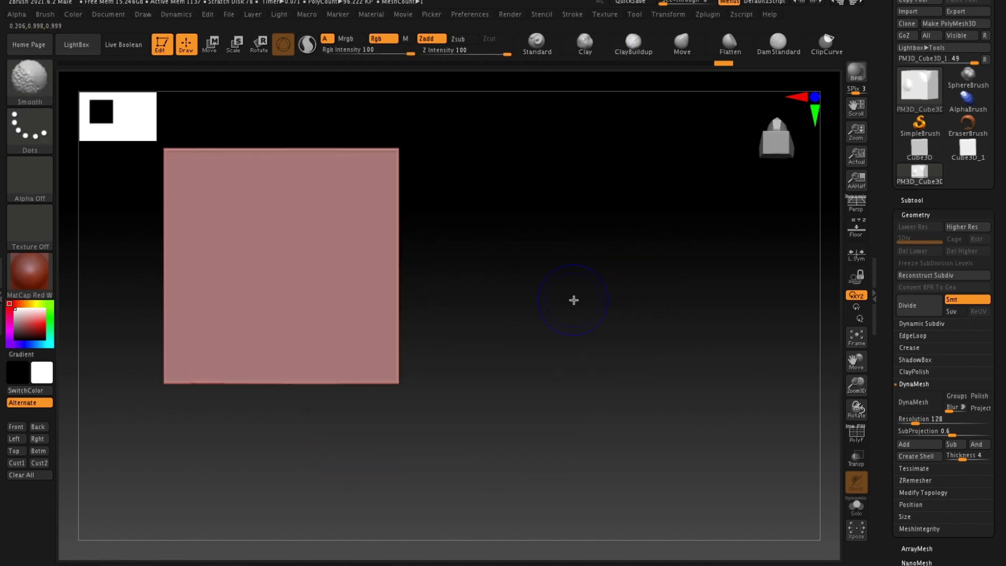
{"action": "mouse_move", "coordinate": [480, 285]}
{"action": "left_mouse_down", "text": "alt"}
{"action": "mouse_move", "coordinate": [465, 254]}
{"action": "mouse_move", "coordinate": [494, 294]}
{"action": "mouse_move", "coordinate": [638, 302]}
{"action": "left_mouse_up", "text": "alt"}
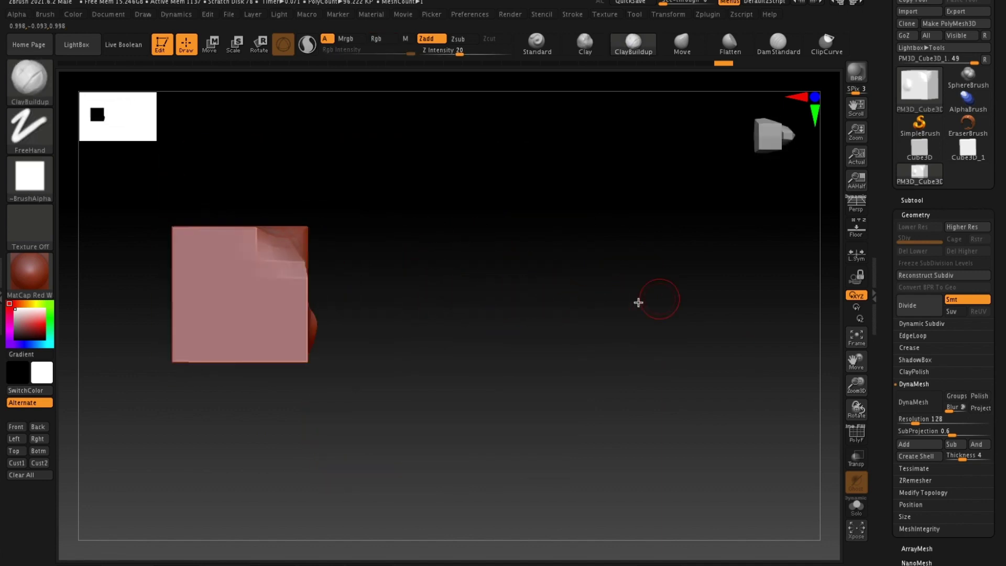
{"action": "left_click", "coordinate": [864, 228]}
{"action": "mouse_move", "coordinate": [698, 307]}
{"action": "left_mouse_down"}
{"action": "mouse_move", "coordinate": [601, 317]}
{"action": "mouse_move", "coordinate": [660, 262]}
{"action": "mouse_move", "coordinate": [611, 301]}
{"action": "mouse_move", "coordinate": [622, 369]}
{"action": "mouse_move", "coordinate": [579, 323]}
{"action": "mouse_move", "coordinate": [647, 360]}
{"action": "mouse_move", "coordinate": [624, 330]}
{"action": "mouse_move", "coordinate": [625, 404]}
{"action": "mouse_move", "coordinate": [624, 341]}
{"action": "mouse_move", "coordinate": [636, 353]}
{"action": "mouse_move", "coordinate": [641, 323]}
{"action": "mouse_move", "coordinate": [633, 330]}
{"action": "mouse_move", "coordinate": [635, 292]}
{"action": "mouse_move", "coordinate": [665, 339]}
{"action": "mouse_move", "coordinate": [699, 343]}
{"action": "mouse_move", "coordinate": [633, 351]}
{"action": "mouse_move", "coordinate": [637, 325]}
{"action": "mouse_move", "coordinate": [532, 310]}
{"action": "mouse_move", "coordinate": [595, 297]}
{"action": "left_mouse_up"}
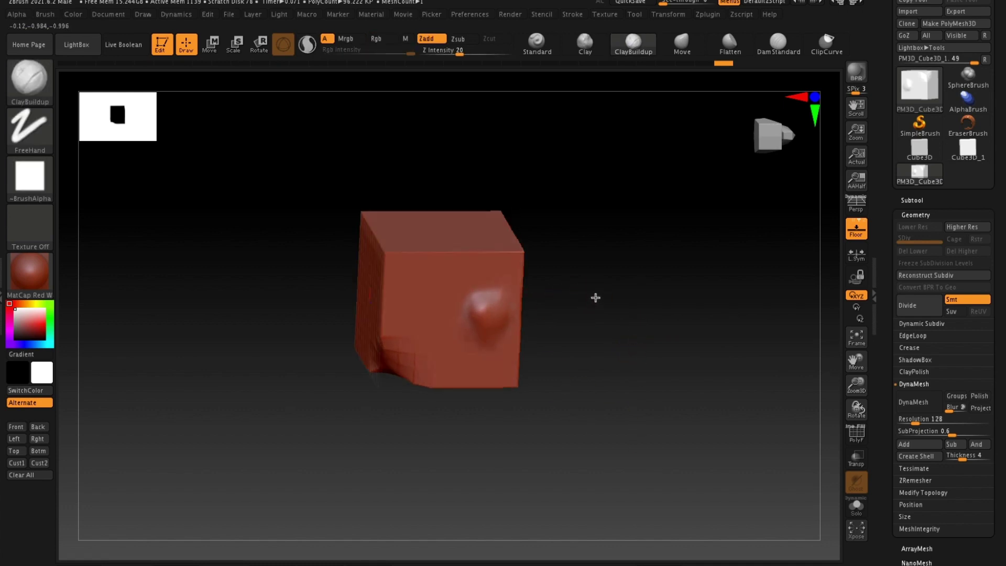
{"action": "mouse_move", "coordinate": [522, 337]}
{"action": "left_mouse_down"}
{"action": "mouse_move", "coordinate": [592, 308]}
{"action": "mouse_move", "coordinate": [613, 364]}
{"action": "mouse_move", "coordinate": [604, 333]}
{"action": "mouse_move", "coordinate": [430, 320]}
{"action": "left_mouse_up"}
{"action": "mouse_move", "coordinate": [543, 306]}
{"action": "left_mouse_down", "text": "shift"}
{"action": "mouse_move", "coordinate": [593, 303]}
{"action": "mouse_move", "coordinate": [564, 318]}
{"action": "left_mouse_up", "text": "shift"}
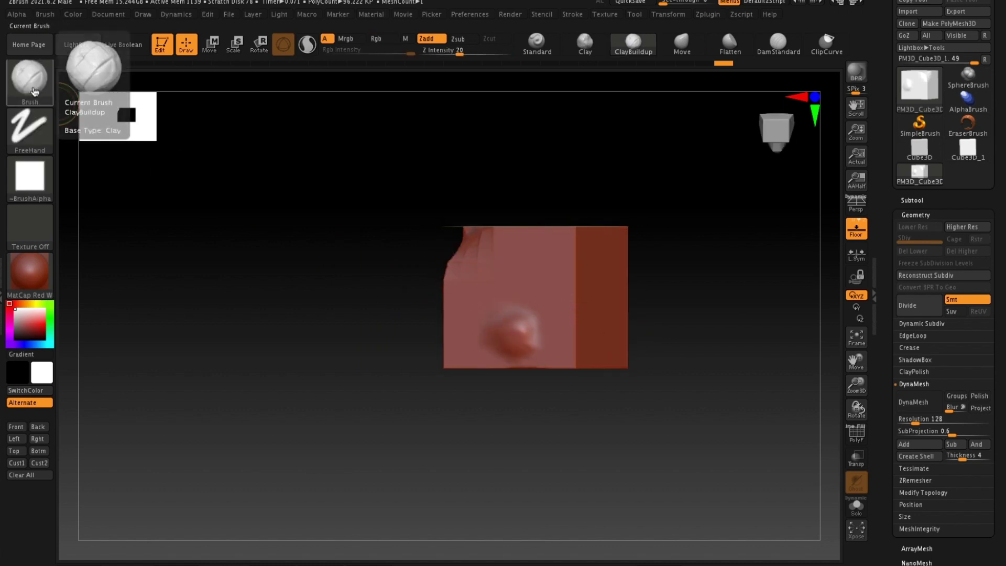
Make ClayBuildup the active brush and turn the cube to a straight front view.
{"action": "left_click", "coordinate": [33, 85]}
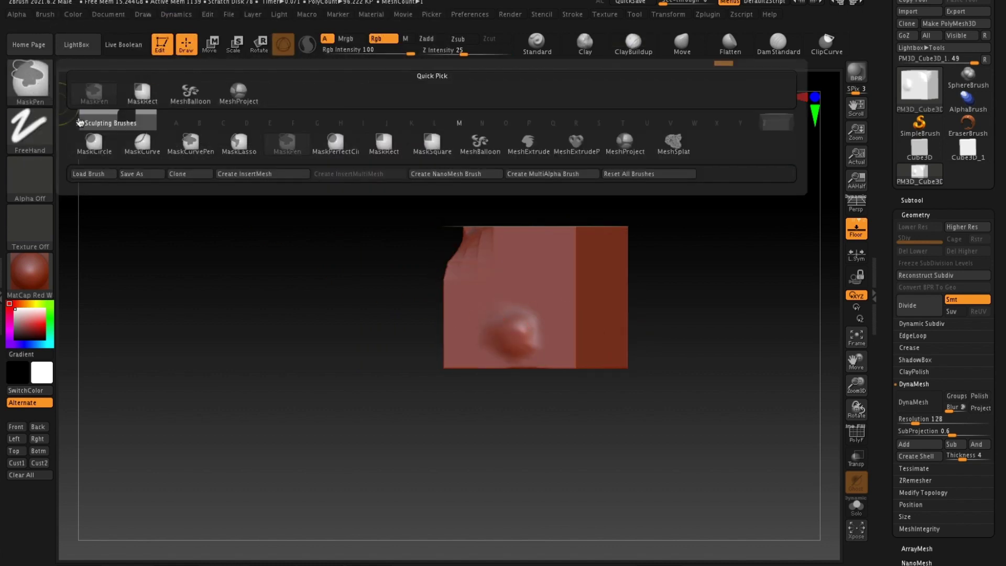
{"action": "left_click", "coordinate": [194, 100]}
{"action": "key", "text": "b"}
{"action": "key", "text": "c"}
{"action": "key", "text": "b"}
{"action": "mouse_move", "coordinate": [645, 267]}
{"action": "left_mouse_down", "text": "shift"}
{"action": "mouse_move", "coordinate": [716, 285]}
{"action": "mouse_move", "coordinate": [573, 285]}
{"action": "left_mouse_up", "text": "shift"}
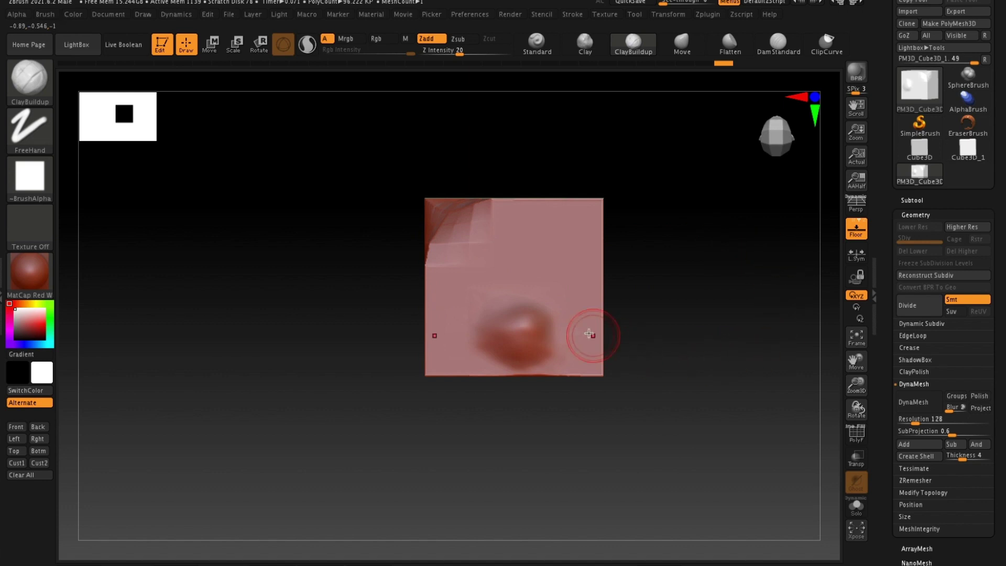
Add mirrored MeshBalloon shapes off the cube's right edge and view them at an angle.
{"action": "key", "text": "ctrl+shift"}
{"action": "left_click_drag", "start_coordinate": [611, 342], "coordinate": [640, 203], "text": "ctrl+shift"}
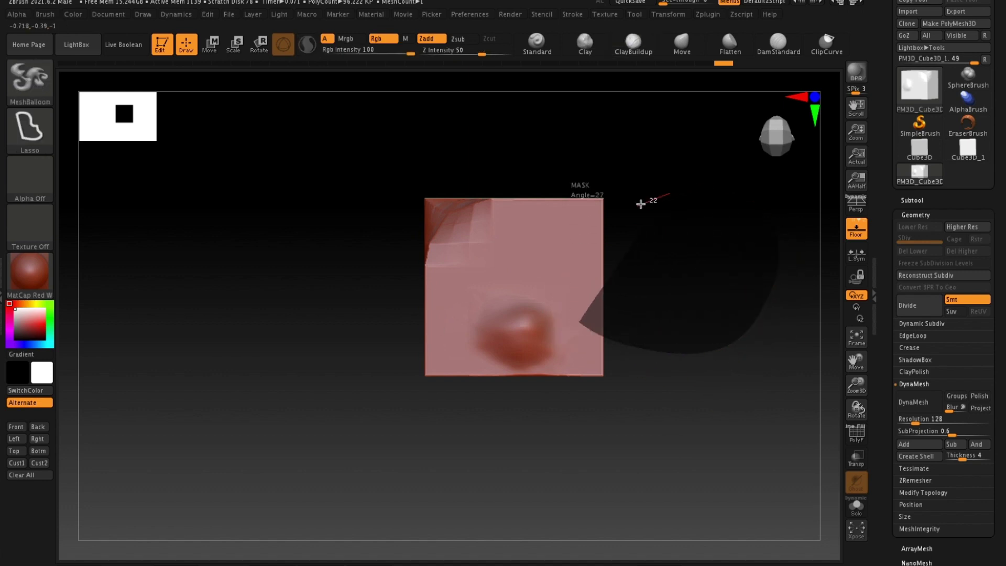
{"action": "left_click_drag", "start_coordinate": [579, 325], "coordinate": [578, 318], "text": "ctrl+shift"}
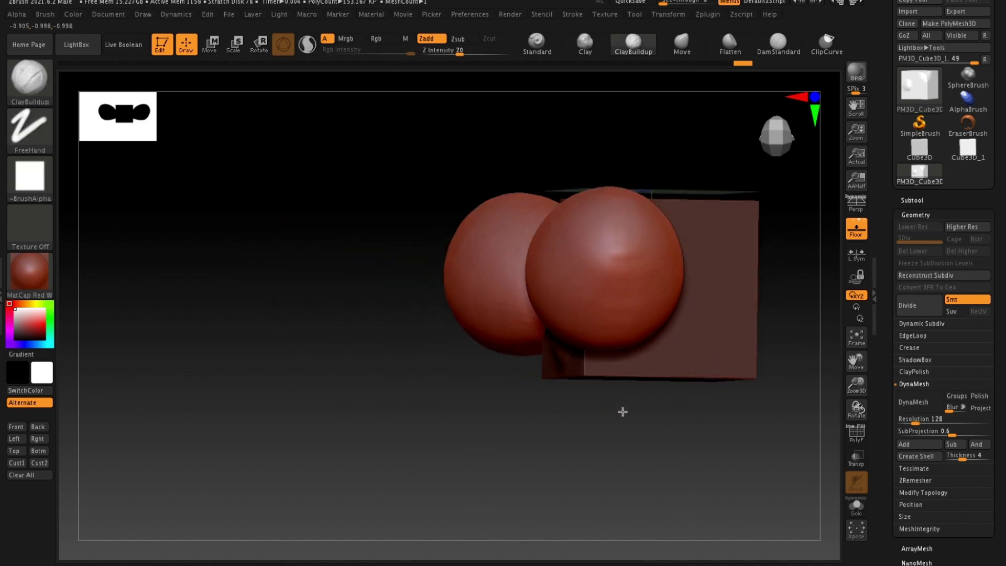
{"action": "mouse_move", "coordinate": [577, 420]}
{"action": "left_mouse_down"}
{"action": "mouse_move", "coordinate": [642, 416]}
{"action": "mouse_move", "coordinate": [624, 407]}
{"action": "left_mouse_up"}
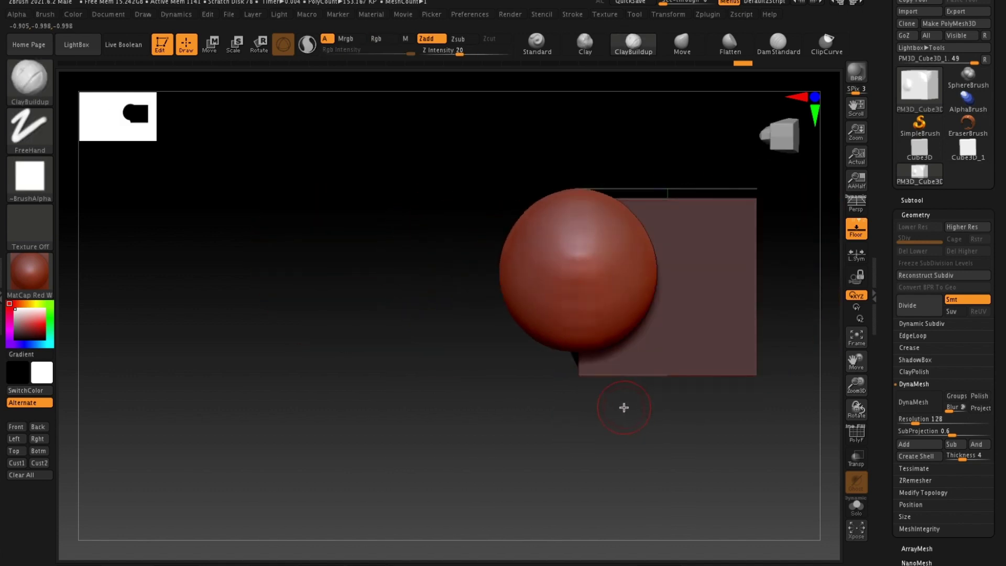
{"action": "mouse_move", "coordinate": [546, 424]}
{"action": "left_mouse_down"}
{"action": "mouse_move", "coordinate": [569, 508]}
{"action": "mouse_move", "coordinate": [606, 467]}
{"action": "mouse_move", "coordinate": [537, 448]}
{"action": "mouse_move", "coordinate": [428, 331]}
{"action": "left_mouse_up"}
Inflate a large MeshBalloon shape against the cube's right side.
{"action": "key", "text": "ctrl+shift"}
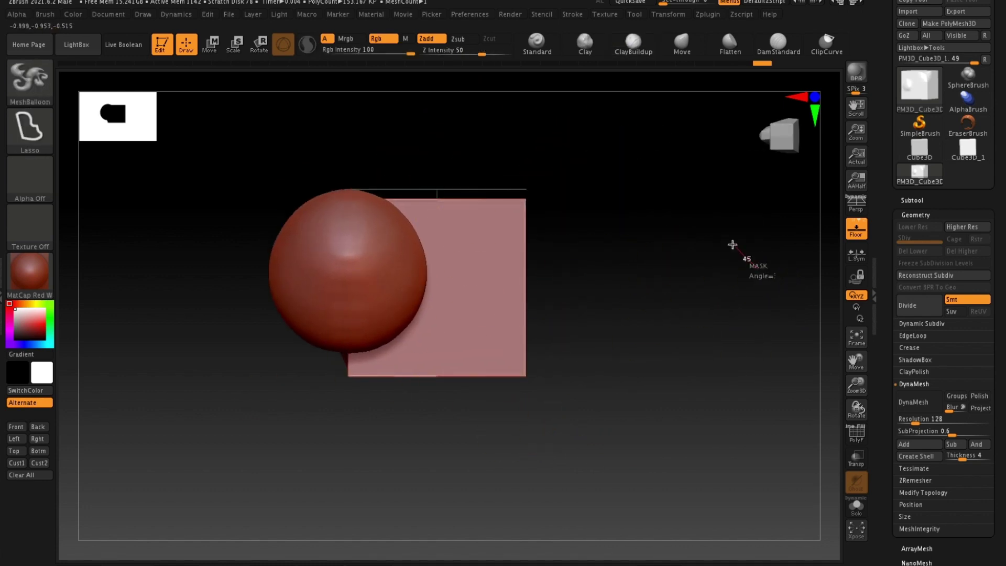
{"action": "mouse_move", "coordinate": [530, 186]}
{"action": "left_mouse_down", "text": "ctrl"}
{"action": "mouse_move", "coordinate": [489, 333]}
{"action": "mouse_move", "coordinate": [763, 395]}
{"action": "mouse_move", "coordinate": [711, 377]}
{"action": "left_mouse_up", "text": "ctrl"}
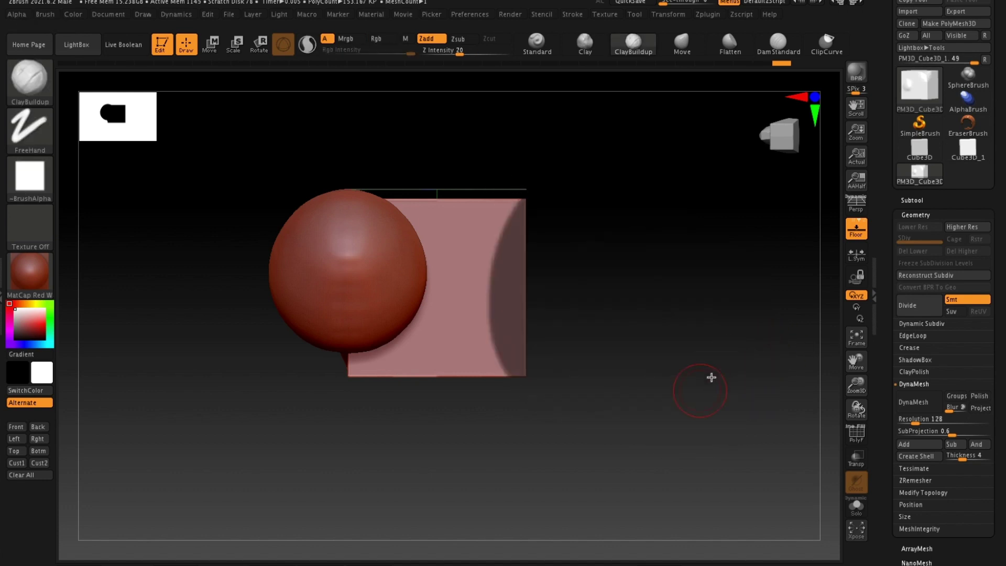
{"action": "left_click_drag", "start_coordinate": [642, 373], "coordinate": [683, 341], "text": "ctrl"}
{"action": "mouse_move", "coordinate": [522, 310]}
{"action": "left_mouse_down"}
{"action": "mouse_move", "coordinate": [788, 281]}
{"action": "mouse_move", "coordinate": [520, 254]}
{"action": "mouse_move", "coordinate": [518, 304]}
{"action": "left_mouse_up"}
{"action": "mouse_move", "coordinate": [570, 371]}
{"action": "left_mouse_down"}
{"action": "mouse_move", "coordinate": [579, 440]}
{"action": "mouse_move", "coordinate": [624, 462]}
{"action": "mouse_move", "coordinate": [662, 395]}
{"action": "mouse_move", "coordinate": [680, 475]}
{"action": "left_mouse_up"}
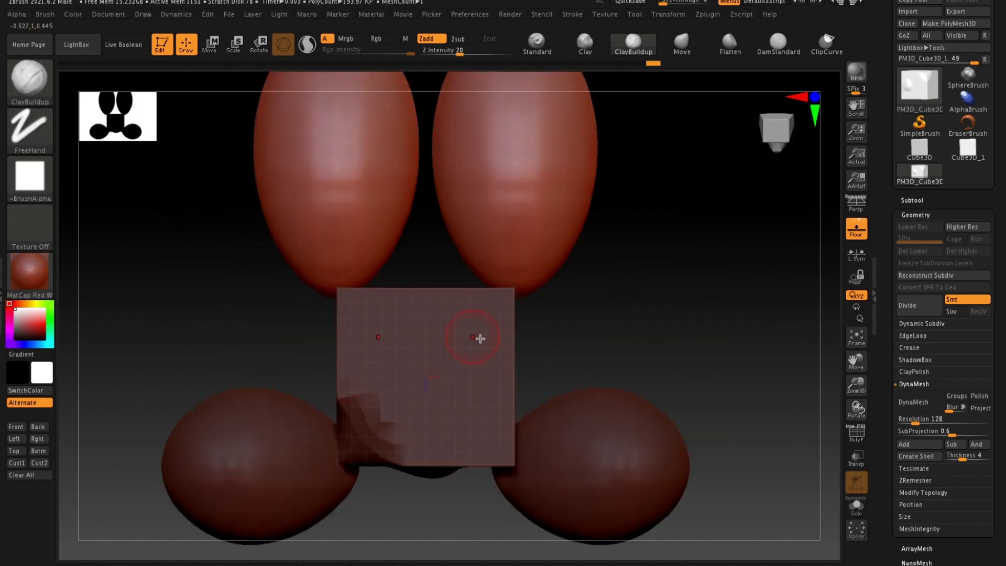
Inflate a balloon above the cube and mirrored balloons on both sides.
{"action": "mouse_move", "coordinate": [414, 298]}
{"action": "left_mouse_down"}
{"action": "mouse_move", "coordinate": [335, 176]}
{"action": "mouse_move", "coordinate": [504, 246]}
{"action": "left_mouse_up"}
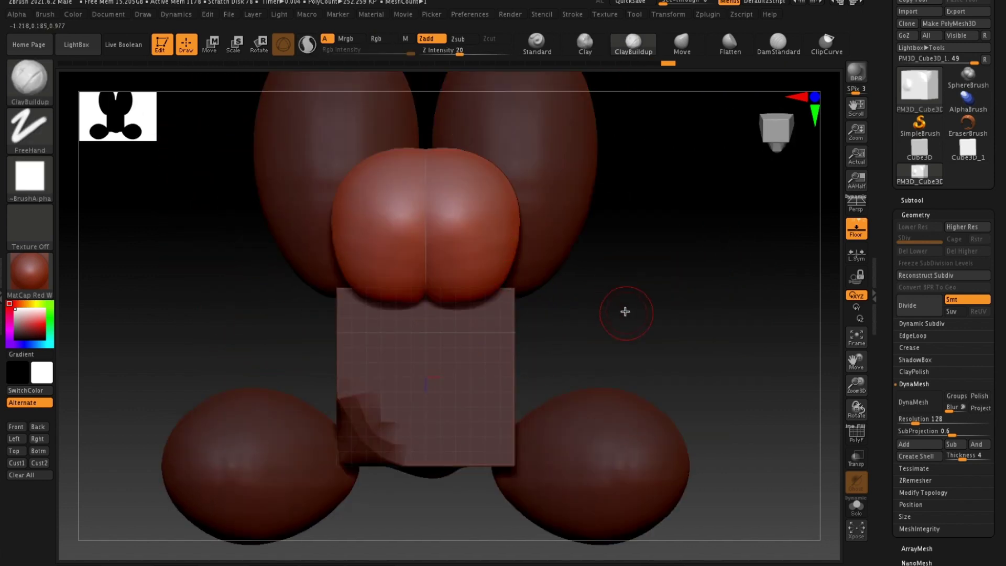
{"action": "left_click_drag", "start_coordinate": [623, 310], "coordinate": [620, 265]}
{"action": "left_click_drag", "start_coordinate": [638, 332], "coordinate": [505, 344], "text": "shift"}
{"action": "mouse_move", "coordinate": [532, 424]}
{"action": "left_mouse_down"}
{"action": "mouse_move", "coordinate": [594, 229]}
{"action": "mouse_move", "coordinate": [640, 317]}
{"action": "left_mouse_up"}
{"action": "key", "text": "b"}
{"action": "key", "text": "c"}
{"action": "key", "text": "b"}
{"action": "mouse_move", "coordinate": [710, 298]}
{"action": "left_mouse_down"}
{"action": "mouse_move", "coordinate": [674, 299]}
{"action": "mouse_move", "coordinate": [724, 281]}
{"action": "mouse_move", "coordinate": [713, 286]}
{"action": "mouse_move", "coordinate": [743, 393]}
{"action": "mouse_move", "coordinate": [720, 362]}
{"action": "mouse_move", "coordinate": [722, 375]}
{"action": "left_mouse_up"}
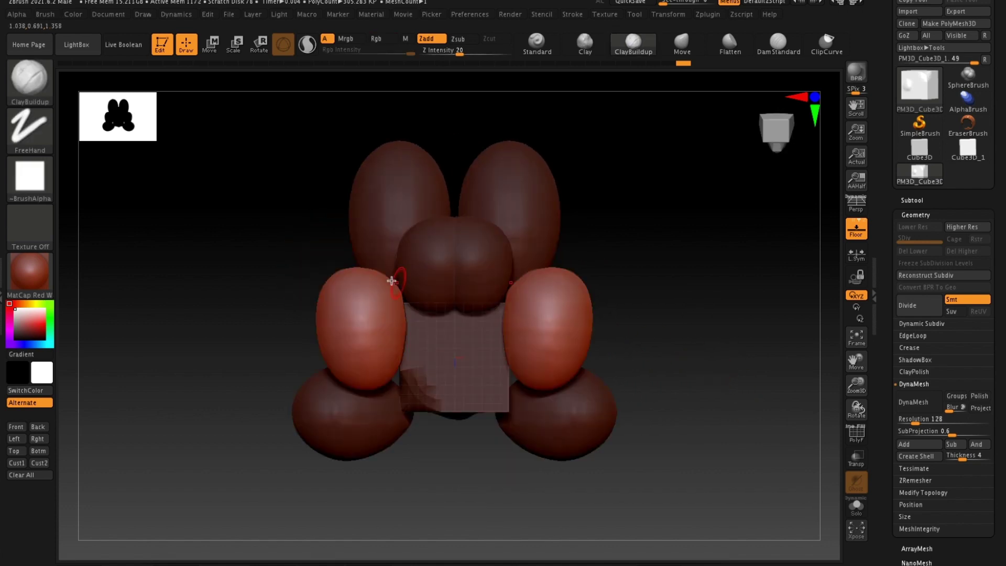
Pull teardrop horn balloons outward on both sides with MeshBalloon, then orbit to inspect them.
{"action": "key", "text": "b"}
{"action": "key", "text": "m"}
{"action": "key", "text": "b"}
{"action": "left_click_drag", "start_coordinate": [639, 308], "coordinate": [613, 208]}
{"action": "key", "text": "b"}
{"action": "key", "text": "c"}
{"action": "key", "text": "b"}
{"action": "mouse_move", "coordinate": [582, 321]}
{"action": "left_mouse_down"}
{"action": "mouse_move", "coordinate": [667, 379]}
{"action": "mouse_move", "coordinate": [664, 246]}
{"action": "mouse_move", "coordinate": [606, 274]}
{"action": "left_mouse_up"}
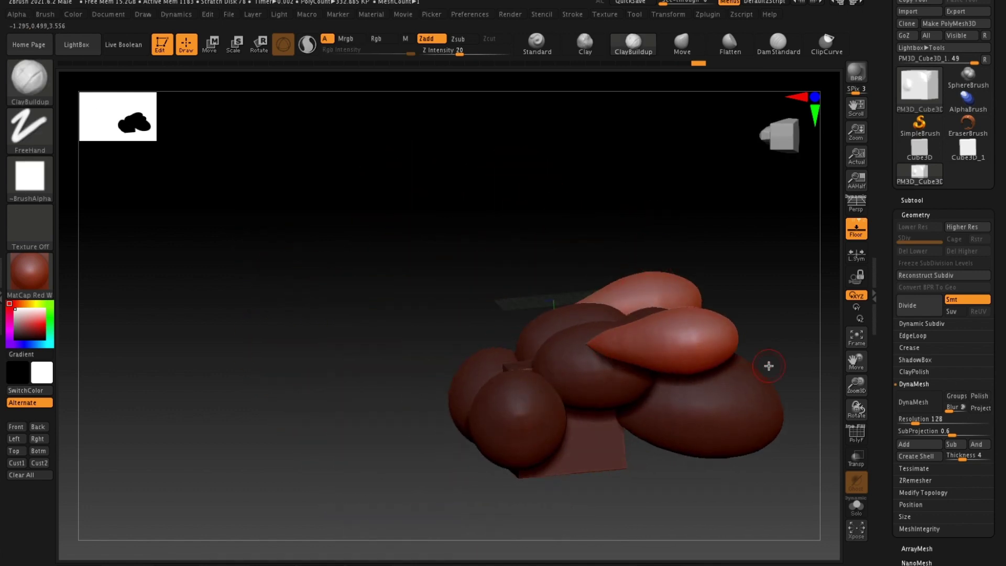
{"action": "mouse_move", "coordinate": [760, 273]}
{"action": "left_mouse_down"}
{"action": "mouse_move", "coordinate": [745, 272]}
{"action": "mouse_move", "coordinate": [674, 363]}
{"action": "left_mouse_up"}
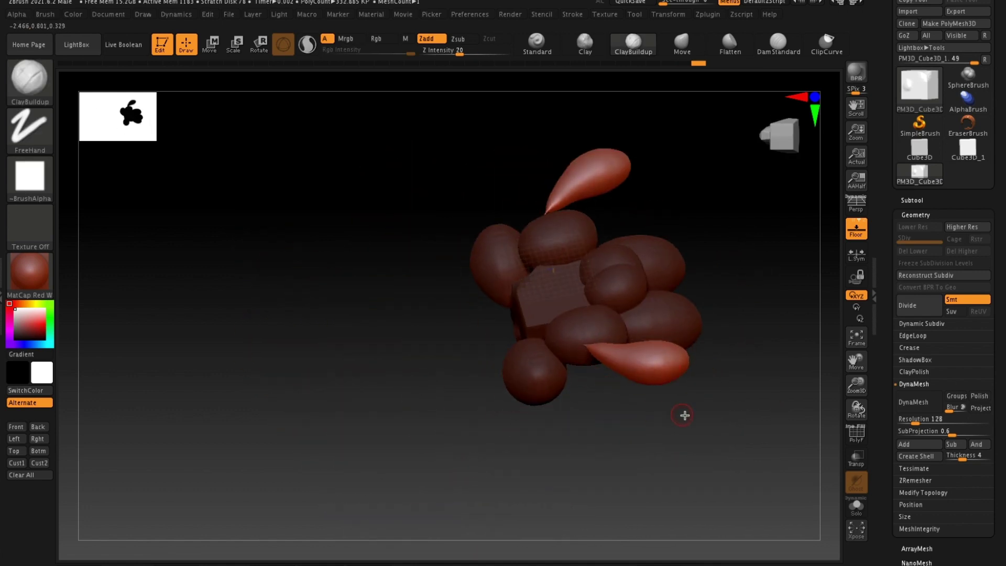
{"action": "left_click_drag", "start_coordinate": [684, 414], "coordinate": [699, 406], "text": "shift"}
{"action": "mouse_move", "coordinate": [733, 333]}
{"action": "left_mouse_down"}
{"action": "mouse_move", "coordinate": [658, 360]}
{"action": "mouse_move", "coordinate": [656, 330]}
{"action": "mouse_move", "coordinate": [667, 321]}
{"action": "mouse_move", "coordinate": [667, 388]}
{"action": "left_mouse_up"}
Reset ZBrush with Preferences > Init ZBrush, make Cube3D the tool, and reopen the tool list.
{"action": "left_click", "coordinate": [464, 15]}
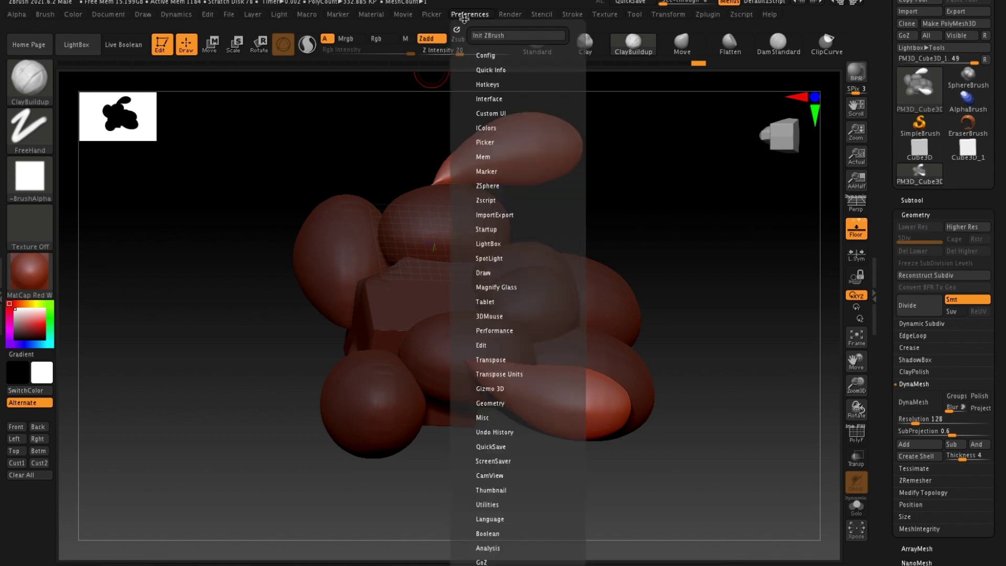
{"action": "left_click", "coordinate": [517, 35]}
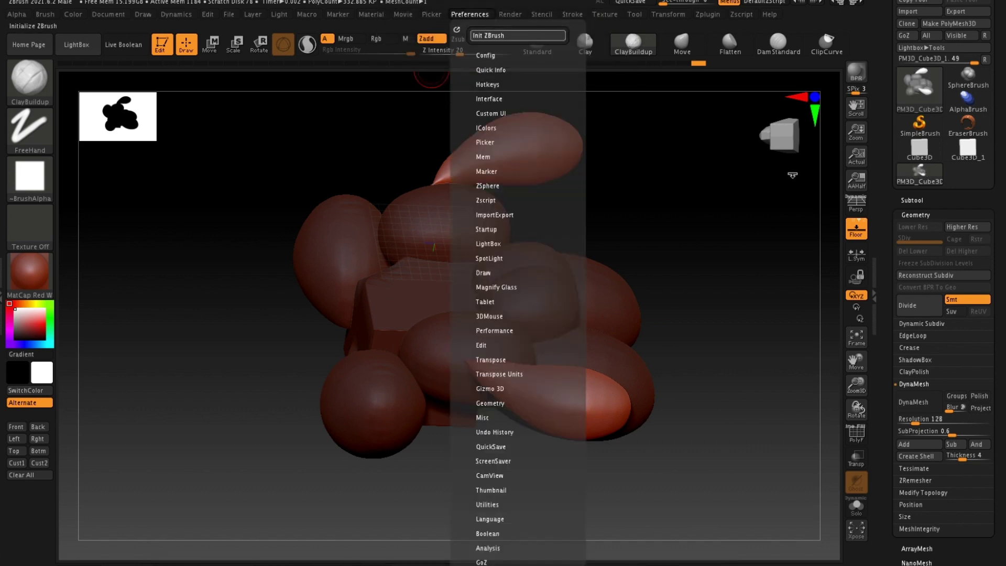
{"action": "left_click", "coordinate": [915, 104]}
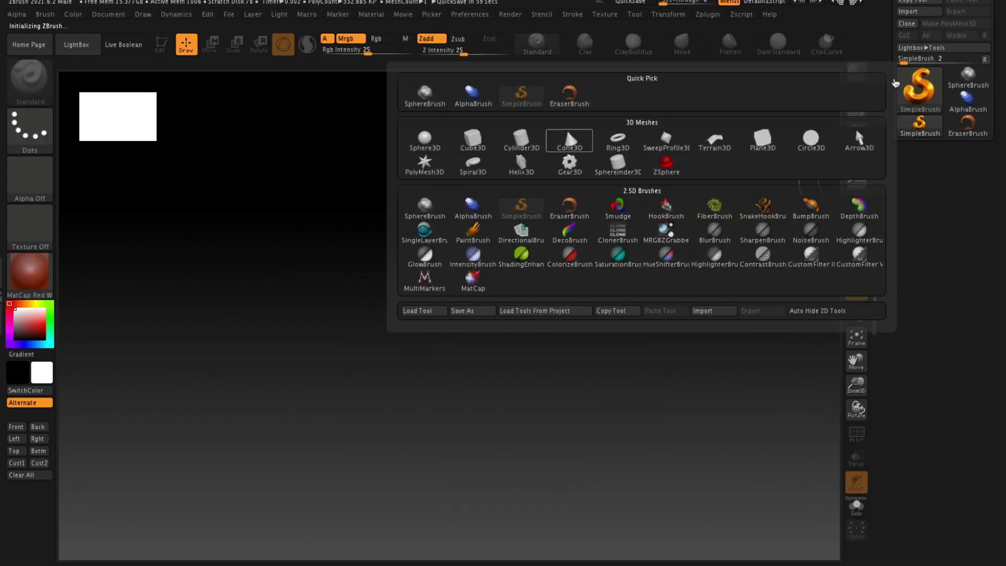
{"action": "left_click", "coordinate": [489, 150]}
{"action": "left_click", "coordinate": [914, 91]}
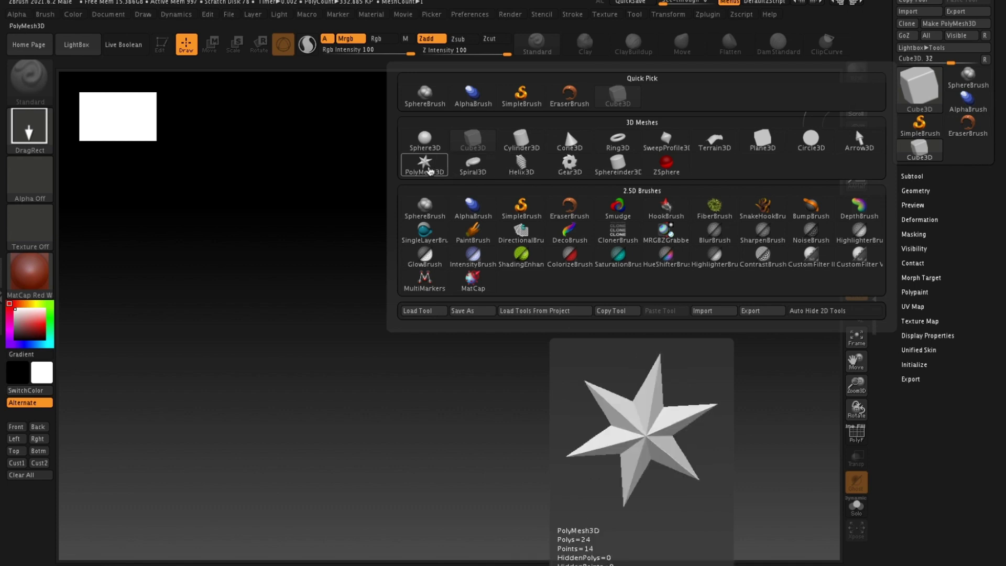
Draw a PolyMesh3D star on the canvas and convert it with Make PolyMesh3D.
{"action": "left_click", "coordinate": [429, 171]}
{"action": "left_click_drag", "start_coordinate": [449, 268], "coordinate": [639, 261]}
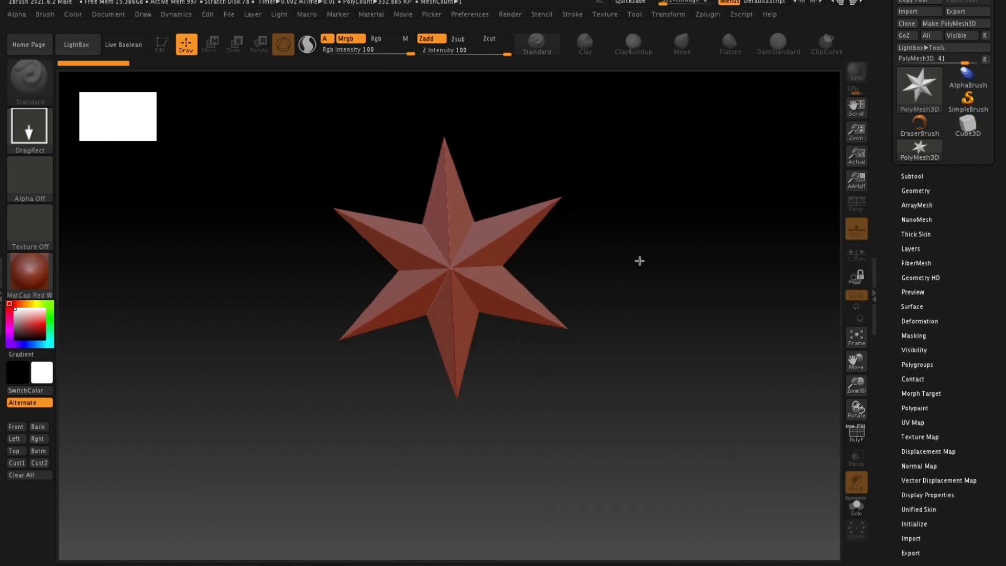
{"action": "left_click", "coordinate": [162, 44]}
{"action": "left_click", "coordinate": [949, 23]}
{"action": "scroll", "coordinate": [920, 458], "scroll_direction": "down", "scroll_amount": 2}
Under Tool > Initialize, try QCube then QSphere with the polygon frame shown.
{"action": "left_click", "coordinate": [922, 494]}
{"action": "scroll", "coordinate": [897, 477], "scroll_direction": "down", "scroll_amount": 1}
{"action": "left_click", "coordinate": [911, 468]}
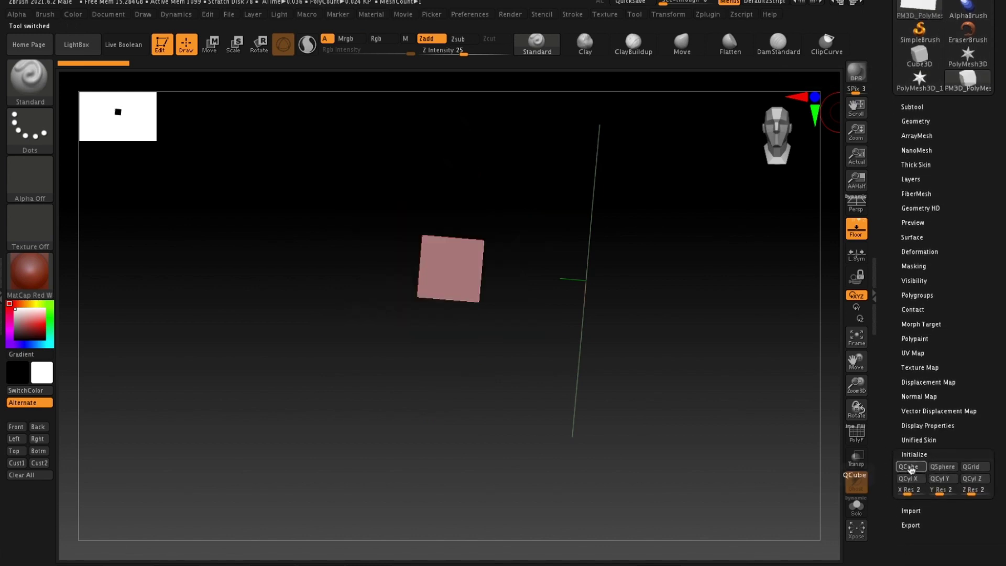
{"action": "mouse_move", "coordinate": [693, 366]}
{"action": "left_mouse_down"}
{"action": "mouse_move", "coordinate": [702, 339]}
{"action": "mouse_move", "coordinate": [694, 404]}
{"action": "left_mouse_up"}
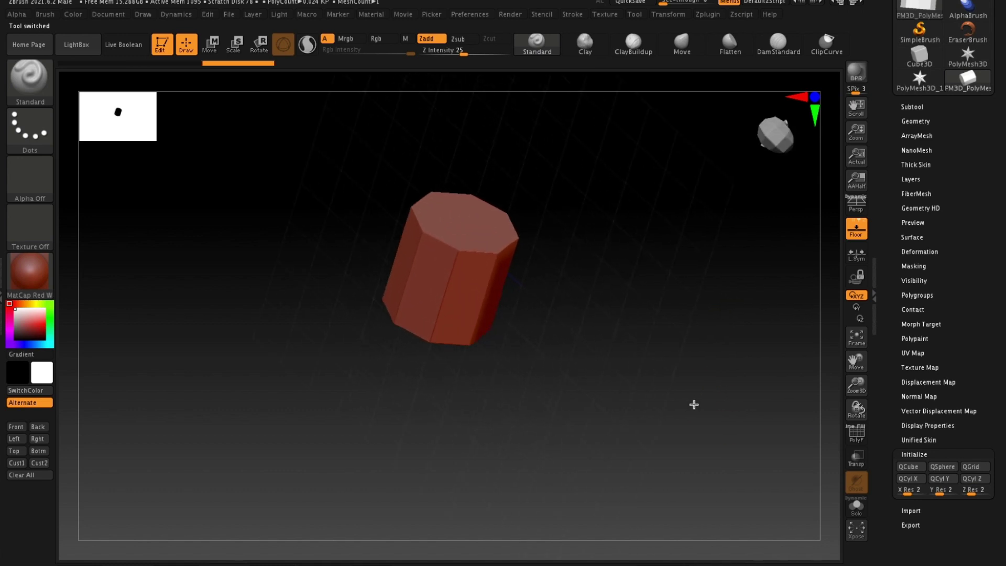
{"action": "left_click", "coordinate": [942, 466]}
{"action": "left_click", "coordinate": [857, 434]}
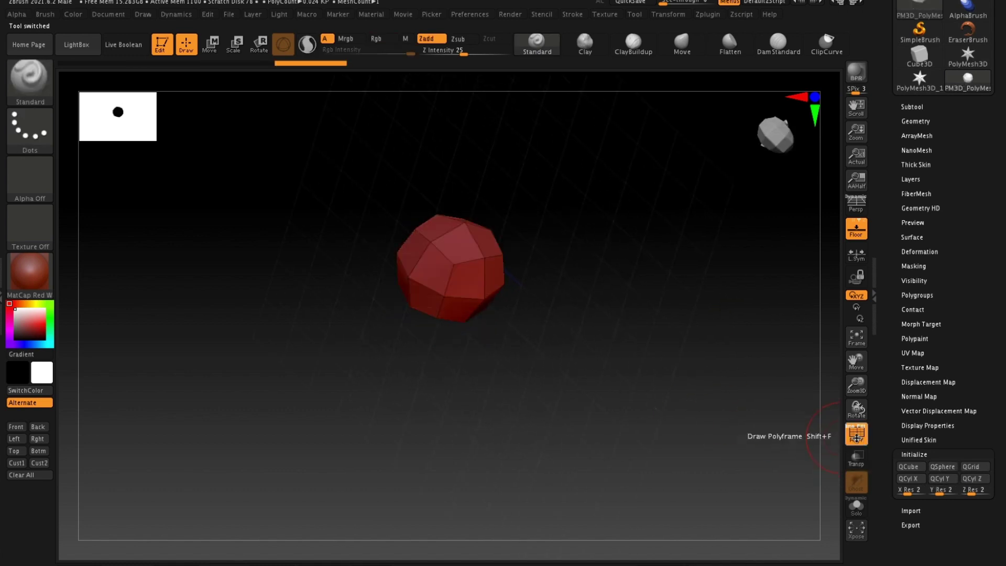
Try QGrid and QCyl Z, settle on QCube, and bring up the brush list.
{"action": "left_click", "coordinate": [975, 468]}
{"action": "left_click", "coordinate": [974, 478]}
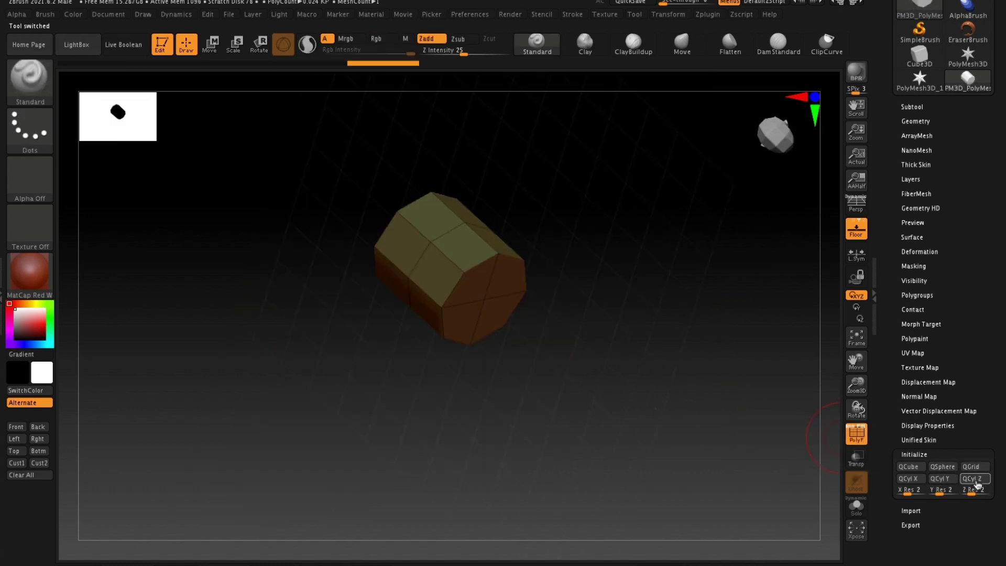
{"action": "left_click_drag", "start_coordinate": [671, 401], "coordinate": [589, 285]}
{"action": "left_click", "coordinate": [922, 467]}
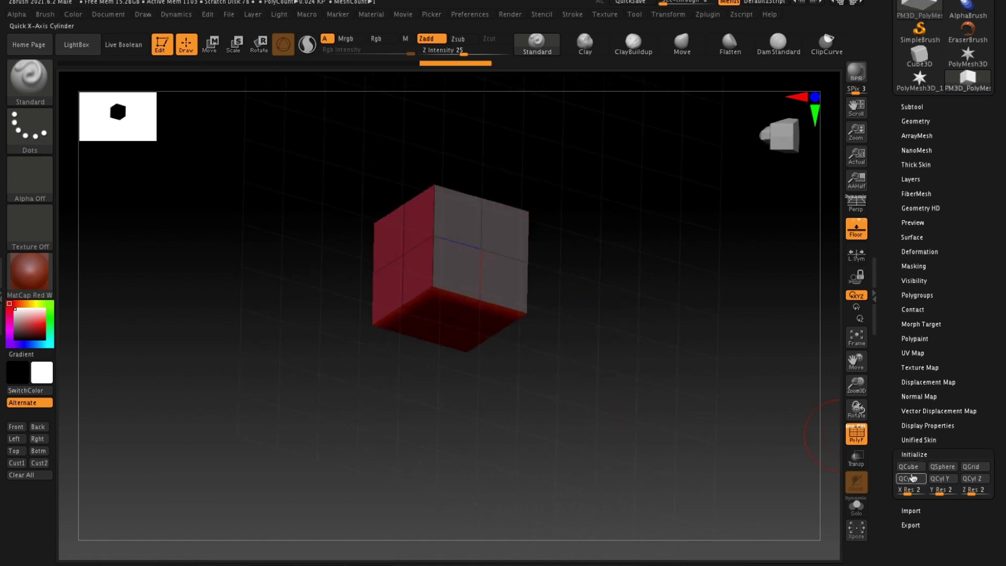
{"action": "left_click_drag", "start_coordinate": [749, 387], "coordinate": [752, 362]}
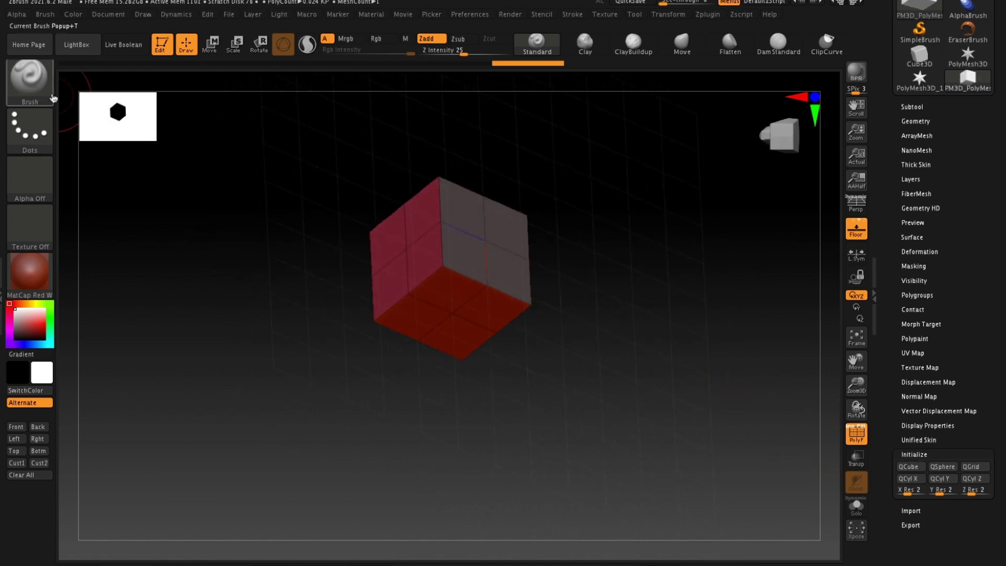
{"action": "left_click", "coordinate": [50, 94]}
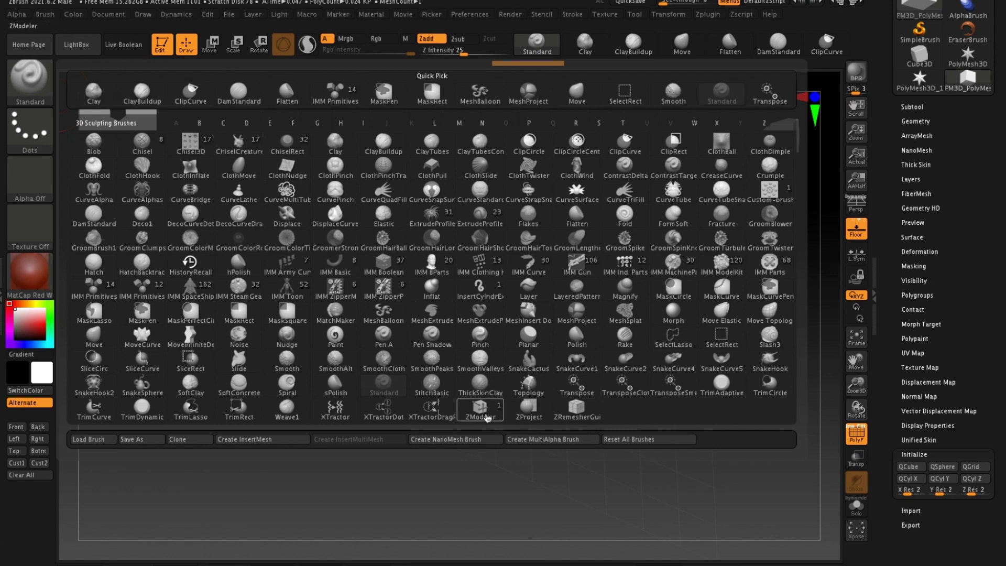
Pick the ZModeler brush with the QMesh action and extrude a cube face into a block.
{"action": "left_click", "coordinate": [480, 411]}
{"action": "left_click_drag", "start_coordinate": [622, 278], "coordinate": [615, 335]}
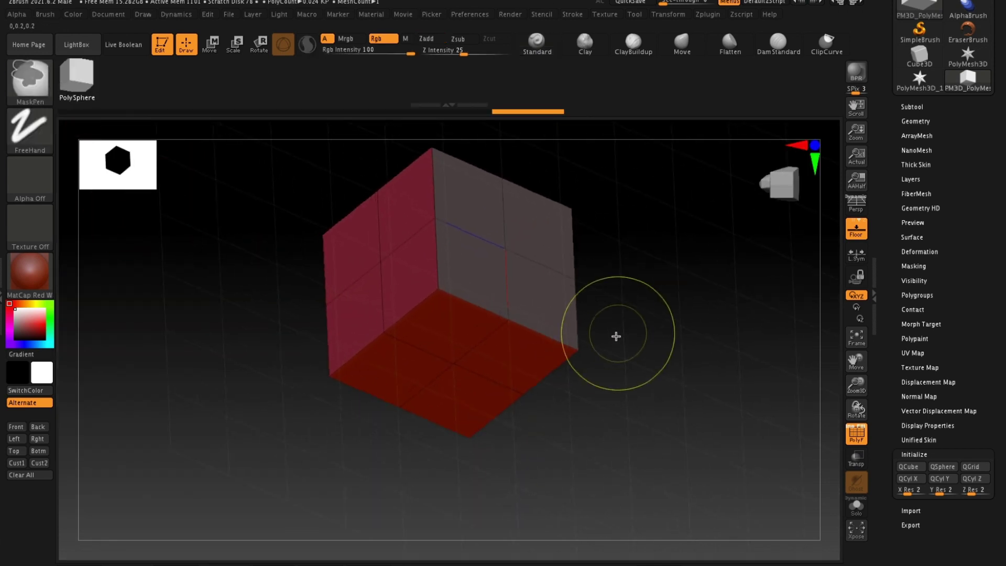
{"action": "left_click_drag", "start_coordinate": [653, 297], "coordinate": [652, 352], "text": "alt"}
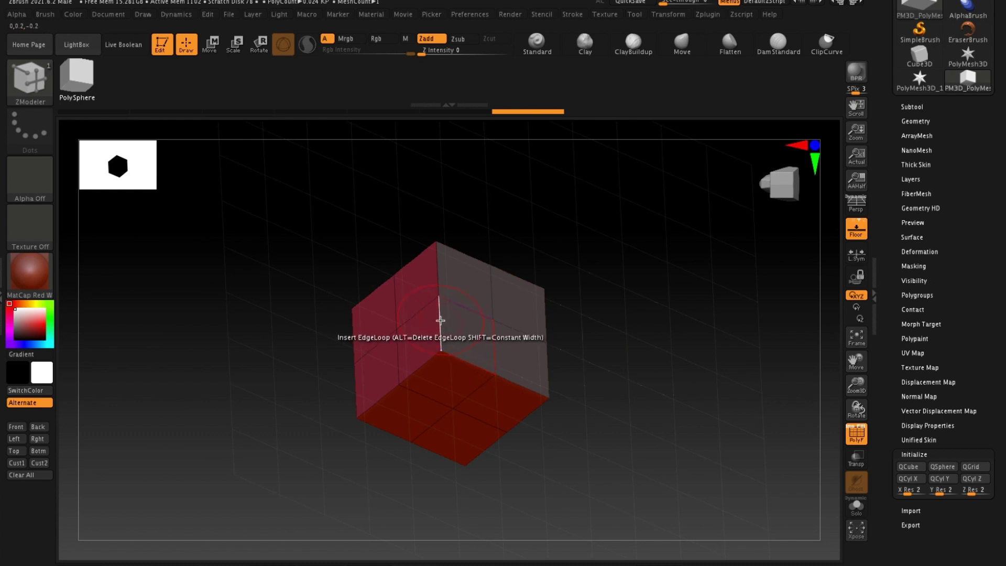
{"action": "key", "text": "space"}
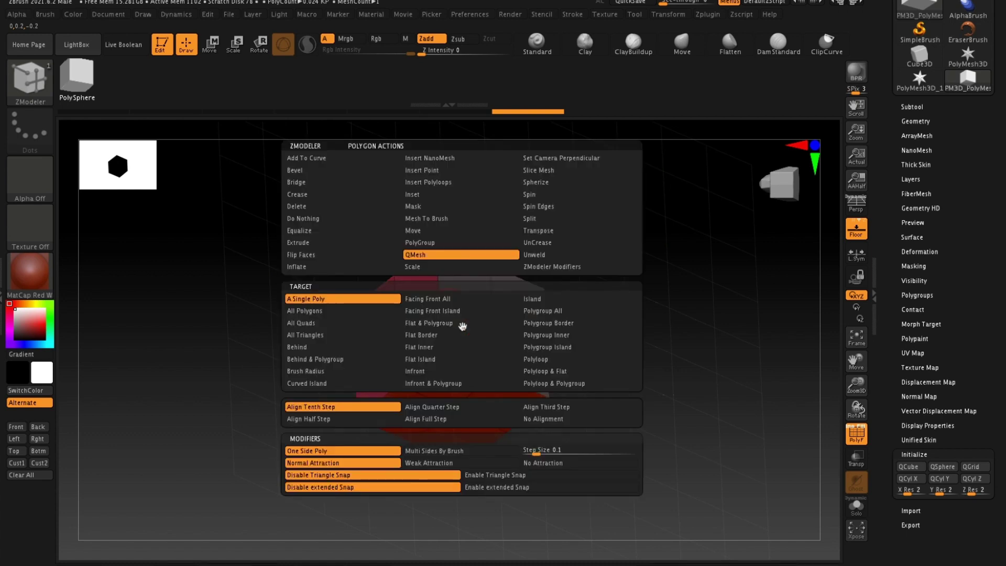
{"action": "left_click", "coordinate": [432, 254]}
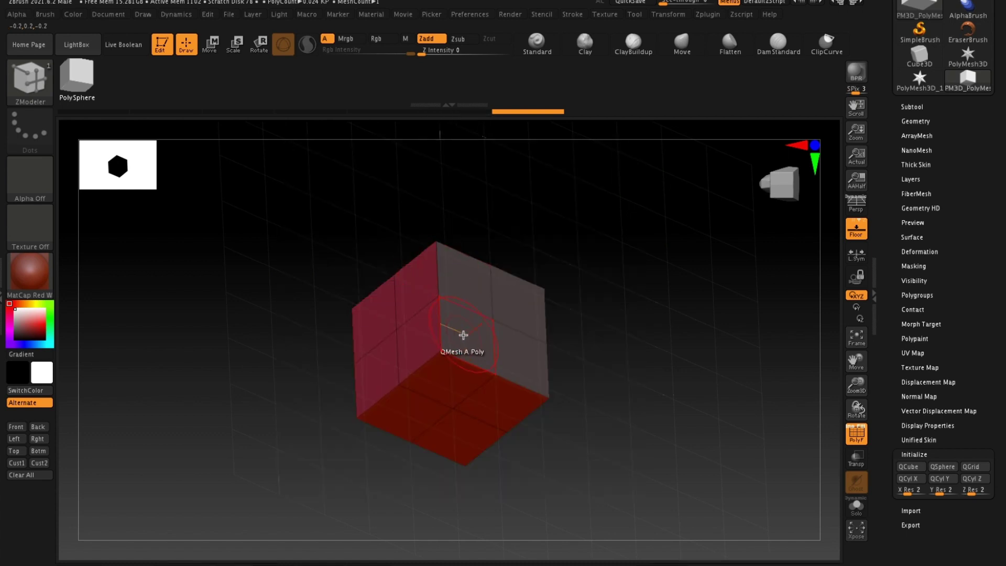
{"action": "mouse_move", "coordinate": [461, 329]}
{"action": "left_mouse_down"}
{"action": "mouse_move", "coordinate": [539, 285]}
{"action": "mouse_move", "coordinate": [632, 317]}
{"action": "left_mouse_up"}
Extrude long arms from the right and left faces of the blocky form.
{"action": "mouse_move", "coordinate": [285, 439]}
{"action": "left_mouse_down"}
{"action": "mouse_move", "coordinate": [379, 433]}
{"action": "mouse_move", "coordinate": [471, 202]}
{"action": "left_mouse_up"}
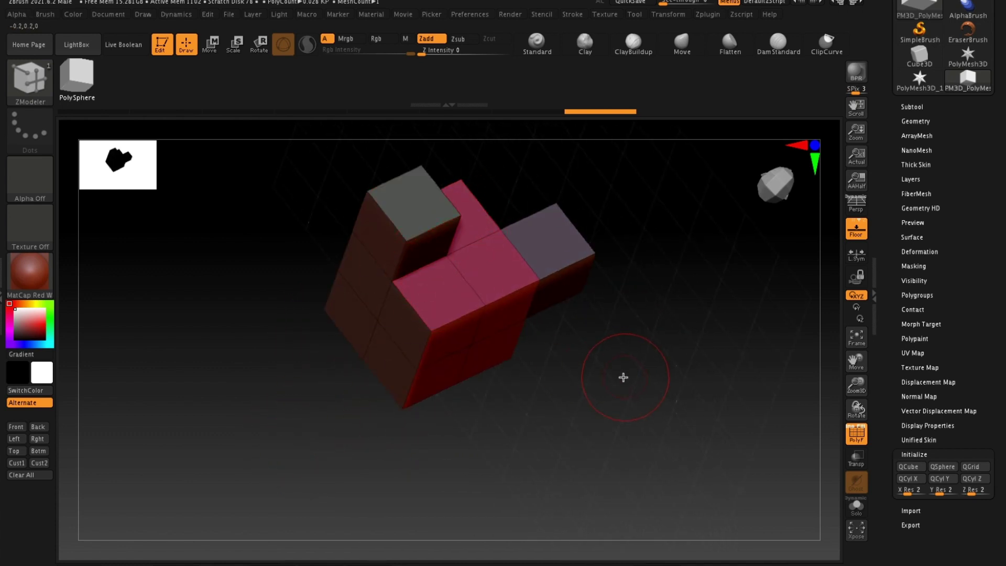
{"action": "left_click_drag", "start_coordinate": [623, 377], "coordinate": [480, 249]}
{"action": "mouse_move", "coordinate": [591, 398]}
{"action": "left_mouse_down"}
{"action": "mouse_move", "coordinate": [669, 390]}
{"action": "mouse_move", "coordinate": [619, 326]}
{"action": "mouse_move", "coordinate": [552, 294]}
{"action": "left_mouse_up"}
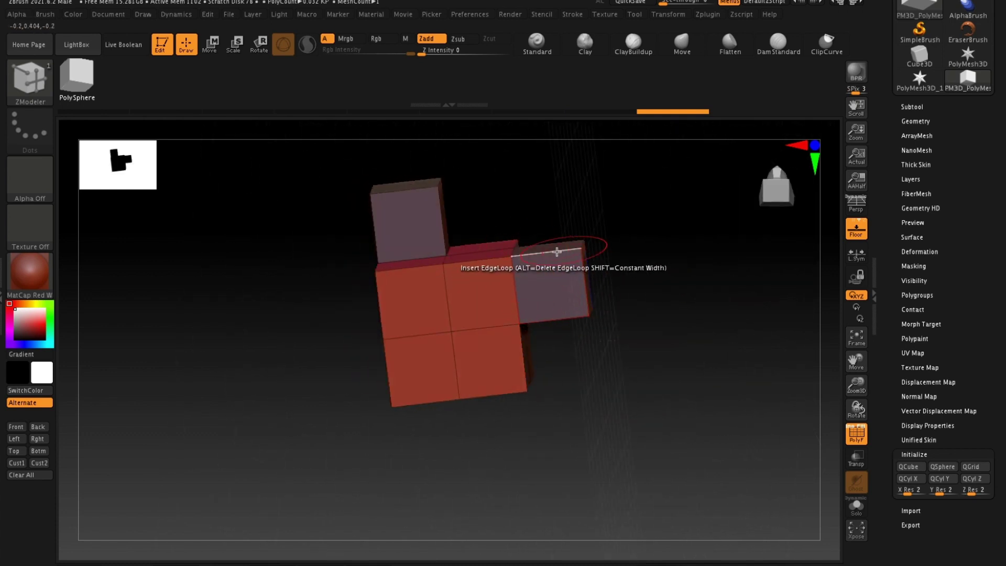
{"action": "left_click_drag", "start_coordinate": [602, 337], "coordinate": [669, 366]}
{"action": "left_click_drag", "start_coordinate": [517, 358], "coordinate": [722, 385]}
{"action": "left_click_drag", "start_coordinate": [366, 362], "coordinate": [225, 388]}
{"action": "mouse_move", "coordinate": [466, 438]}
{"action": "left_mouse_down"}
{"action": "mouse_move", "coordinate": [413, 458]}
{"action": "mouse_move", "coordinate": [474, 458]}
{"action": "left_mouse_up"}
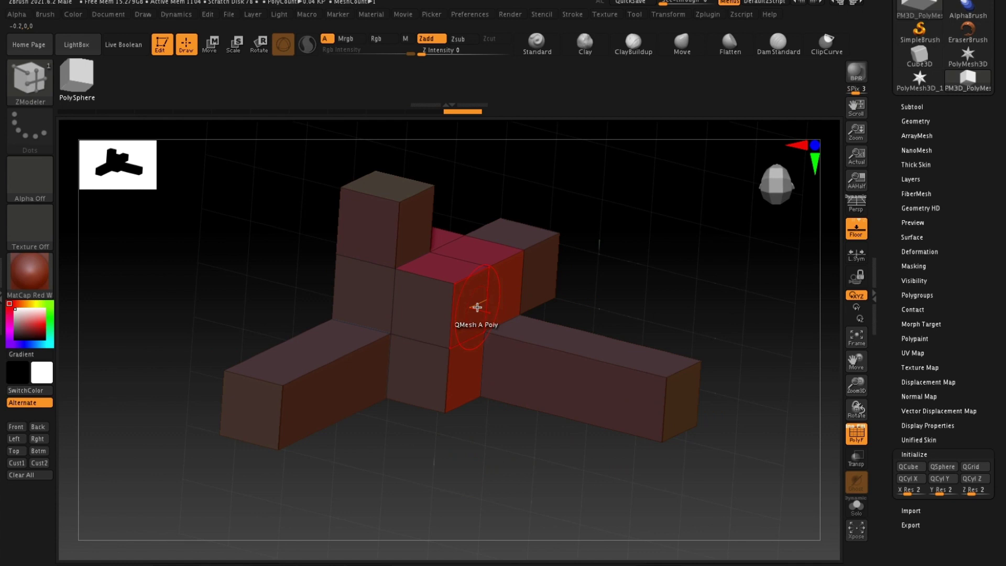
{"action": "key", "text": "space"}
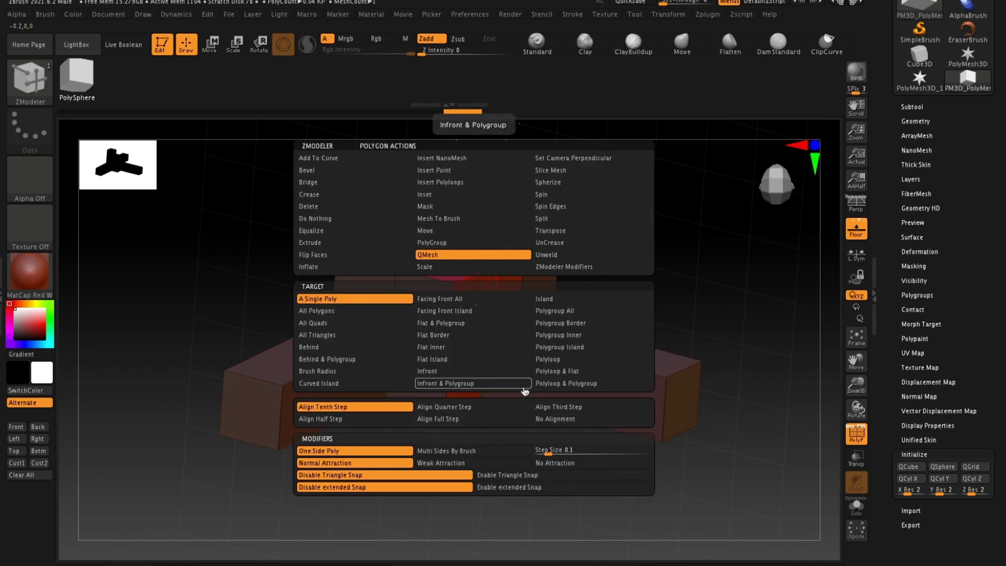
Set the ZModeler target to Infront & Polygroup and insert an edge loop across the arm.
{"action": "left_click", "coordinate": [523, 386]}
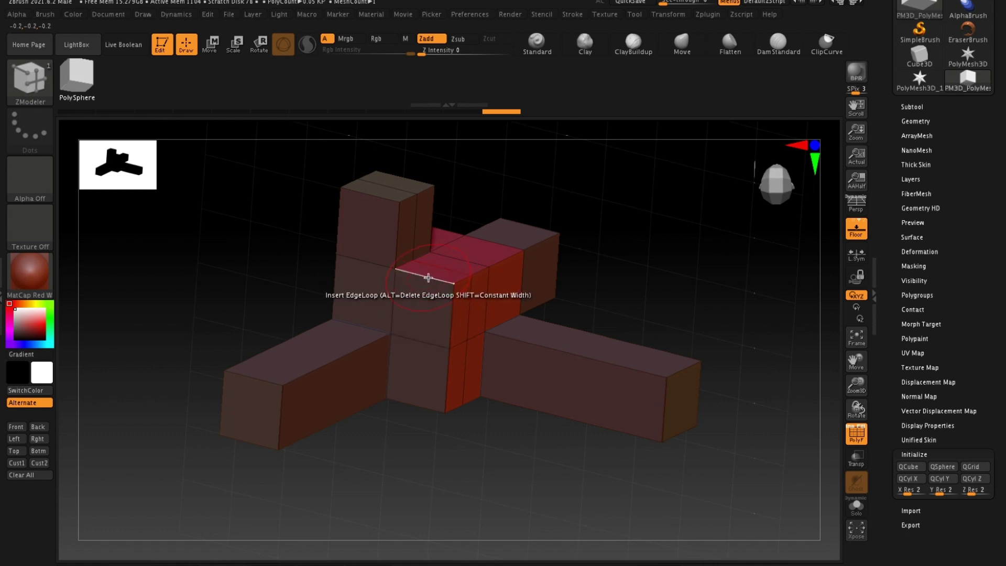
{"action": "left_click_drag", "start_coordinate": [433, 406], "coordinate": [651, 285]}
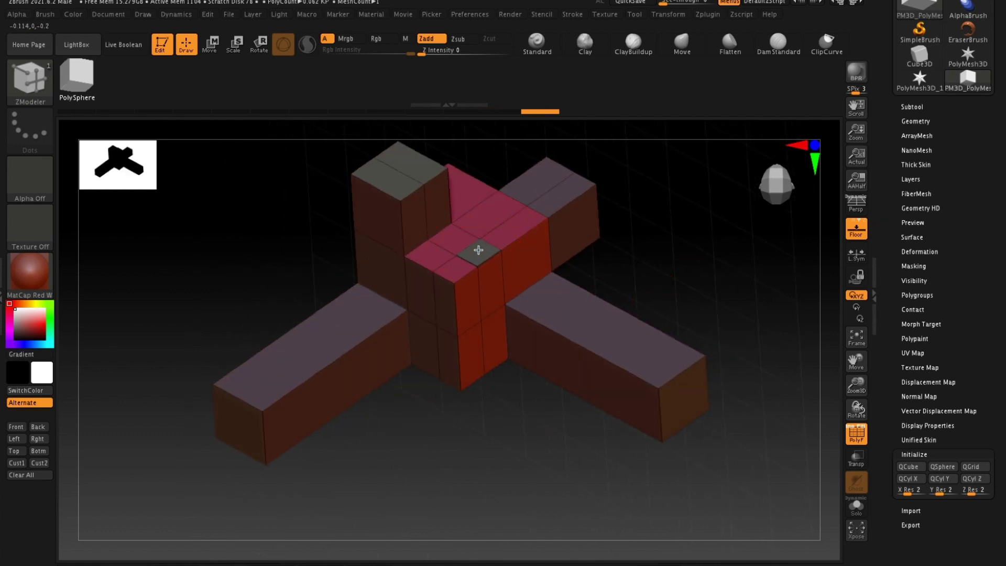
{"action": "mouse_move", "coordinate": [610, 240]}
{"action": "left_mouse_down"}
{"action": "mouse_move", "coordinate": [662, 269]}
{"action": "mouse_move", "coordinate": [655, 236]}
{"action": "mouse_move", "coordinate": [629, 273]}
{"action": "left_mouse_up"}
{"action": "left_click_drag", "start_coordinate": [668, 309], "coordinate": [707, 270]}
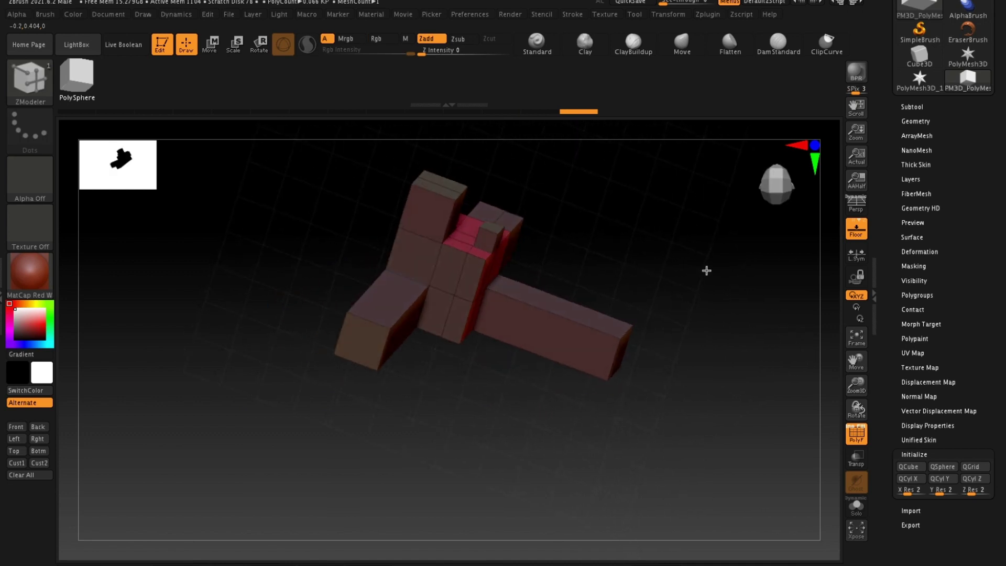
{"action": "left_click", "coordinate": [560, 318]}
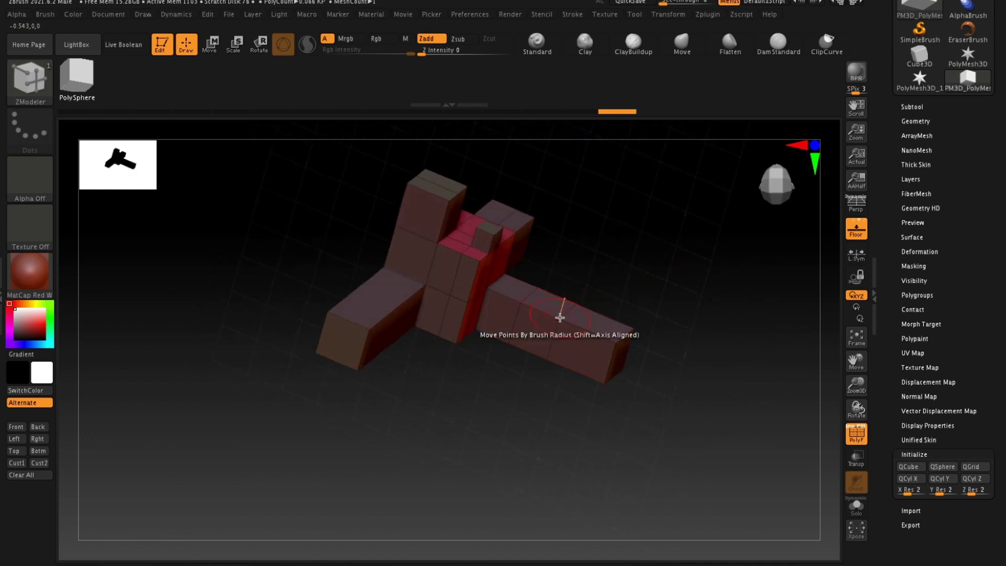
{"action": "mouse_move", "coordinate": [637, 278]}
{"action": "left_mouse_down"}
{"action": "mouse_move", "coordinate": [645, 260]}
{"action": "mouse_move", "coordinate": [640, 314]}
{"action": "mouse_move", "coordinate": [655, 340]}
{"action": "mouse_move", "coordinate": [651, 313]}
{"action": "mouse_move", "coordinate": [636, 332]}
{"action": "mouse_move", "coordinate": [667, 328]}
{"action": "mouse_move", "coordinate": [657, 330]}
{"action": "mouse_move", "coordinate": [643, 303]}
{"action": "left_mouse_up"}
{"action": "right_click_drag", "start_coordinate": [639, 304], "coordinate": [640, 342], "text": "ctrl"}
{"action": "mouse_move", "coordinate": [640, 342]}
{"action": "left_mouse_down"}
{"action": "mouse_move", "coordinate": [633, 328]}
{"action": "mouse_move", "coordinate": [653, 334]}
{"action": "left_mouse_up"}
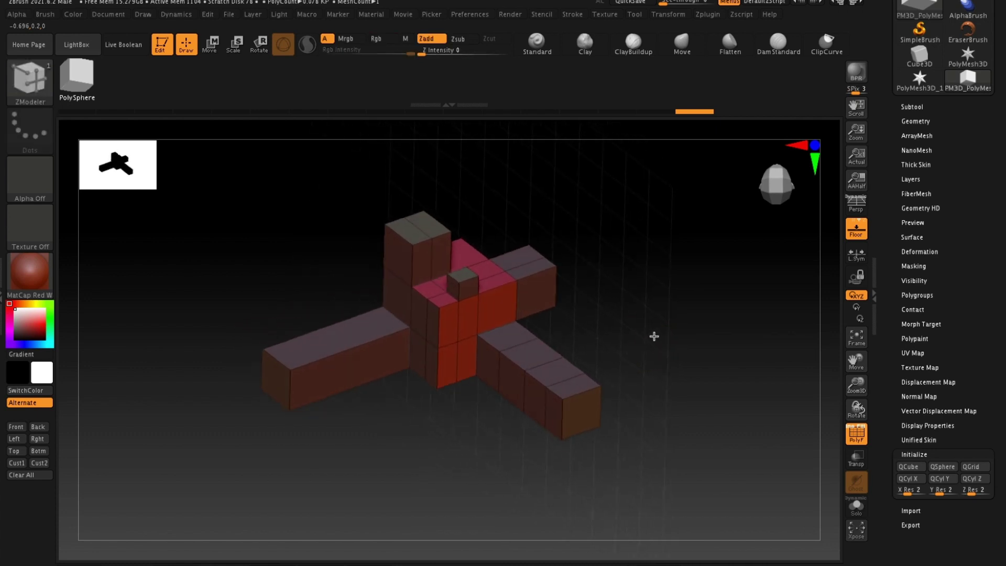
{"action": "right_click_drag", "start_coordinate": [653, 334], "coordinate": [653, 352], "text": "ctrl"}
{"action": "mouse_move", "coordinate": [653, 352]}
{"action": "left_mouse_down"}
{"action": "mouse_move", "coordinate": [653, 330]}
{"action": "mouse_move", "coordinate": [684, 344]}
{"action": "left_mouse_up"}
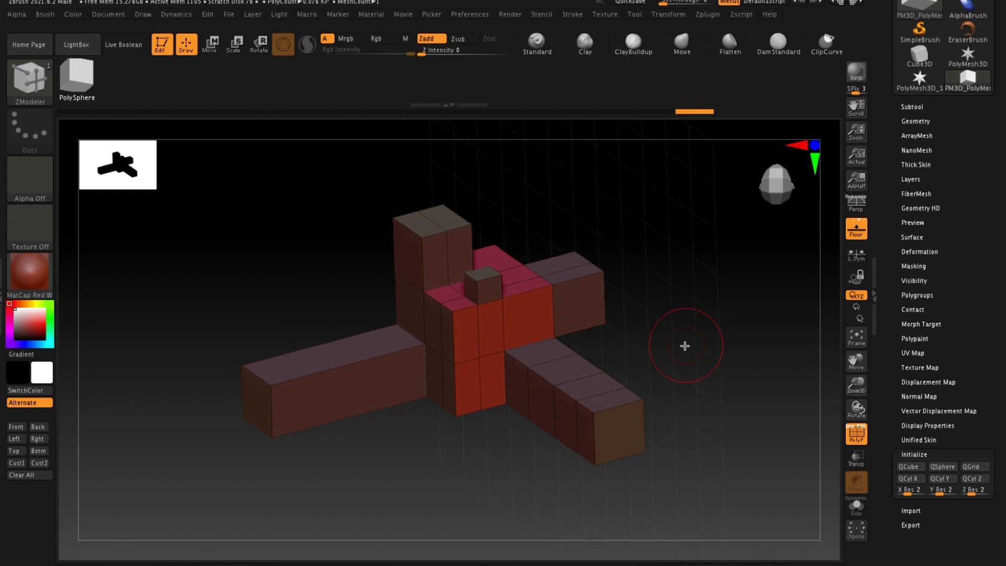